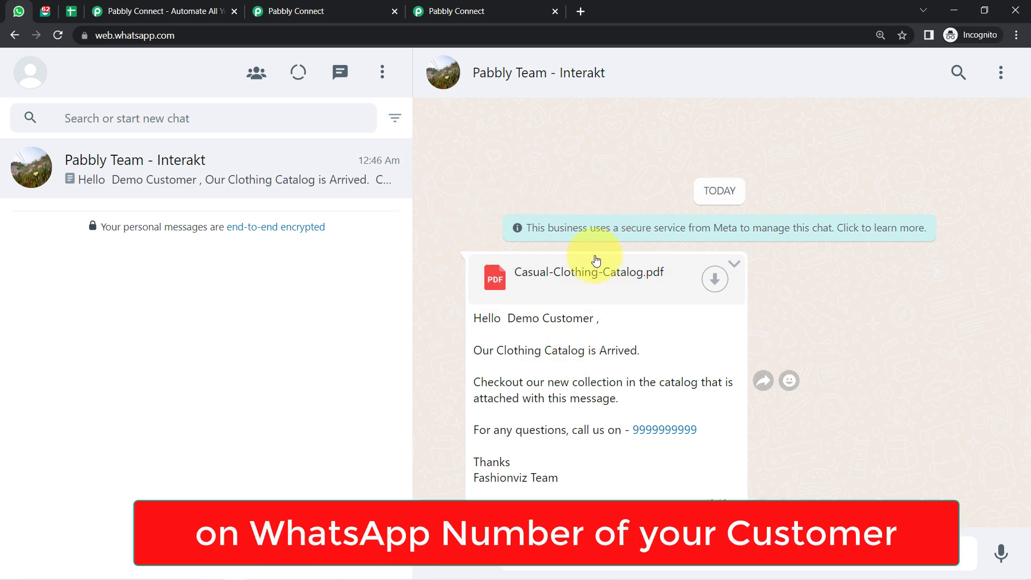
Leave the WhatsApp catalog chat for the Interakt dashboard, then open the New Customers Data sheet.
left_click(48, 8)
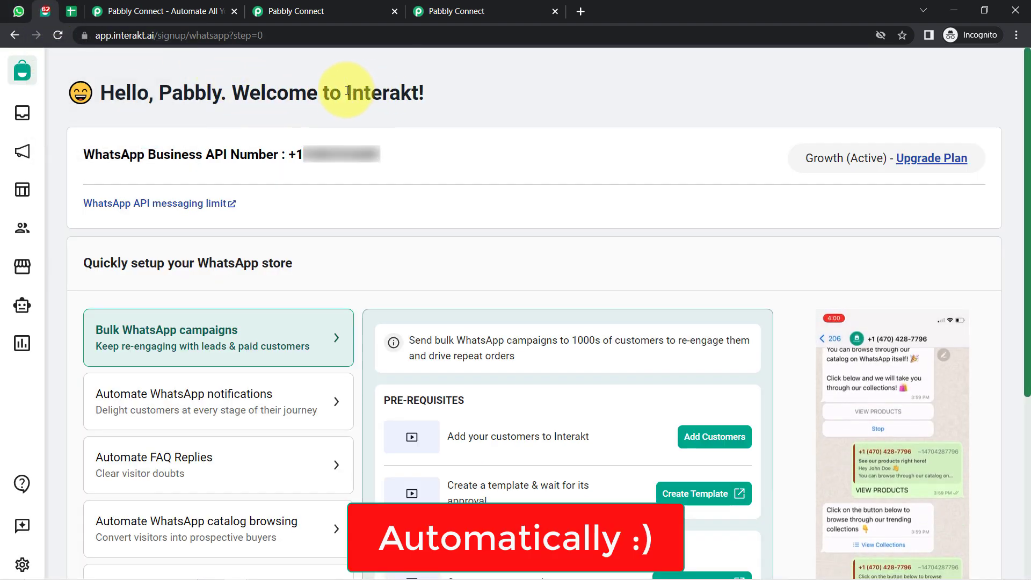
left_click_drag(347, 96, 433, 101)
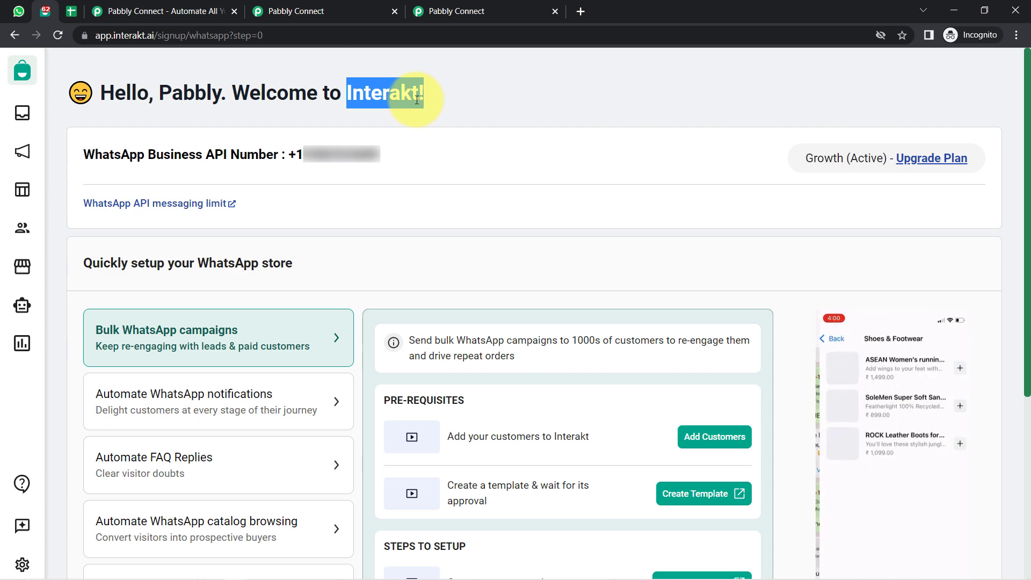
left_click(71, 11)
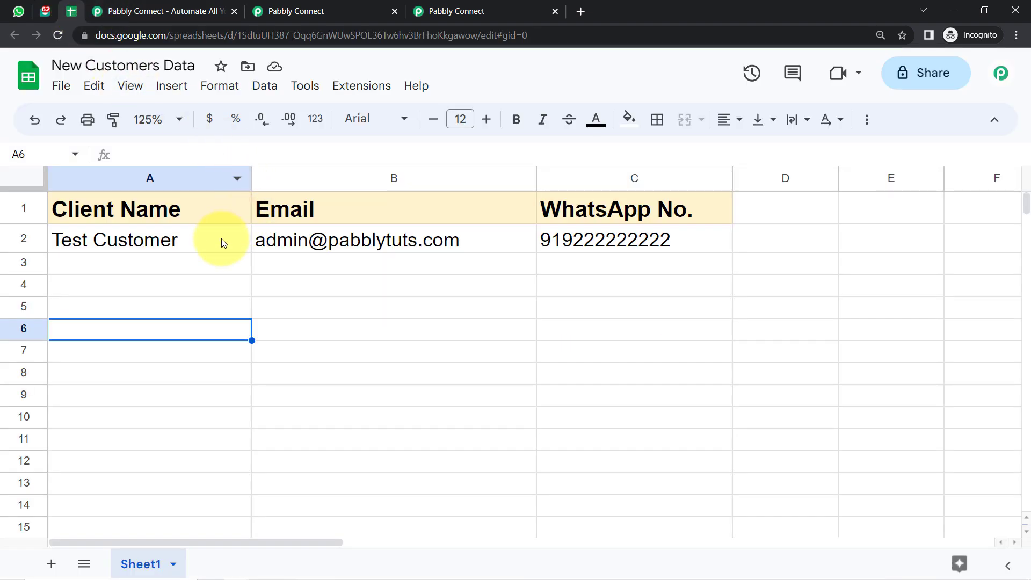
Select the customer name, email and WhatsApp number range A2:C5 in the sheet.
left_click_drag(221, 238, 560, 333)
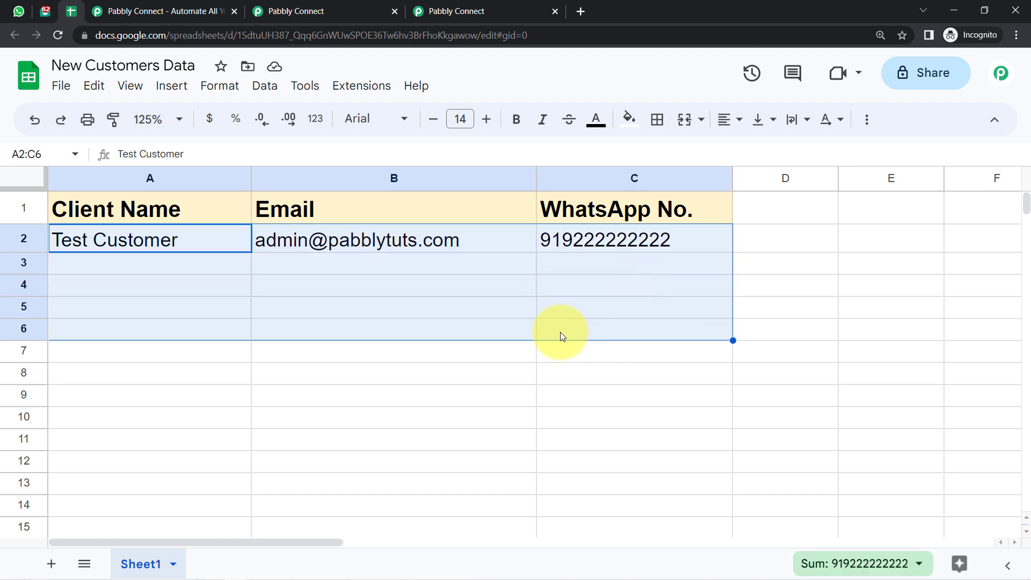
left_click(488, 338)
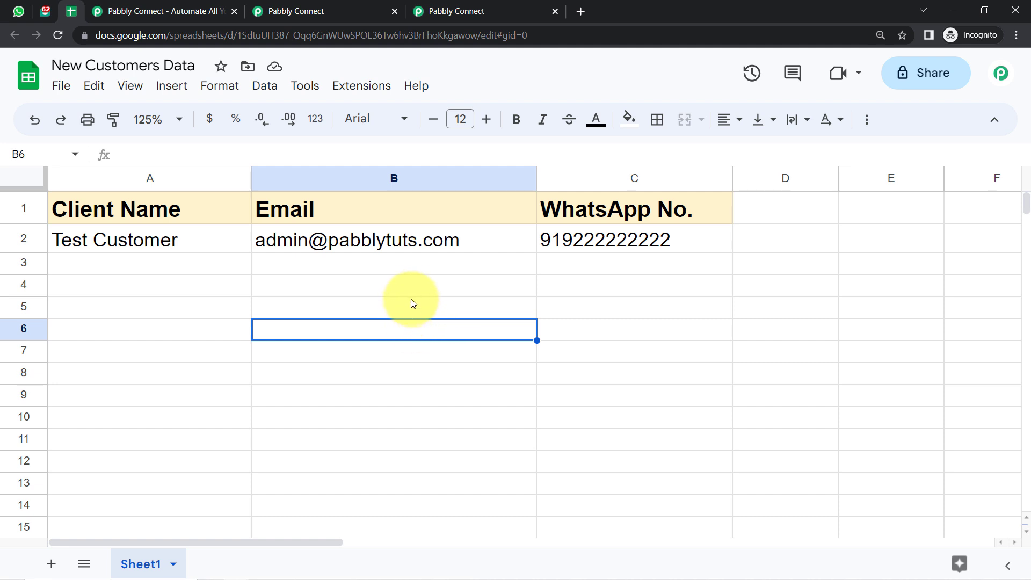
left_click(398, 289)
left_click_drag(240, 248, 475, 331)
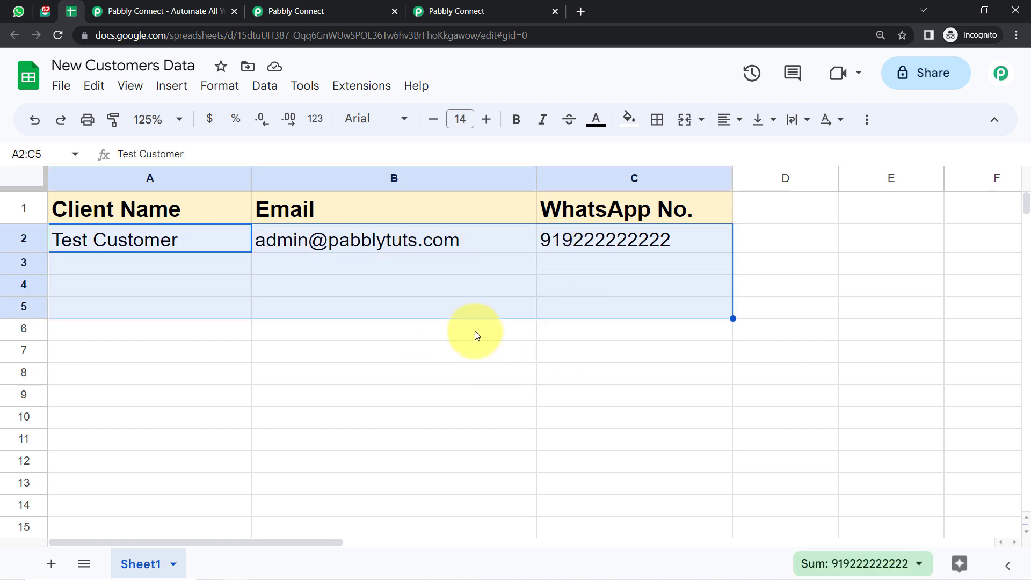
Flip through the WhatsApp, Interakt and sheet tabs, ending on the Interakt dashboard.
left_click(19, 11)
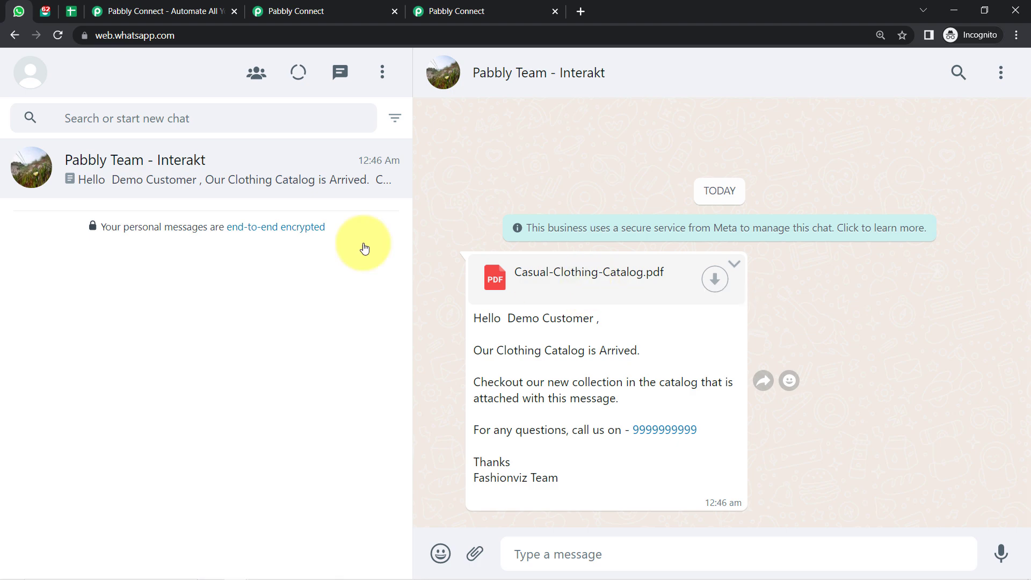
left_click(46, 11)
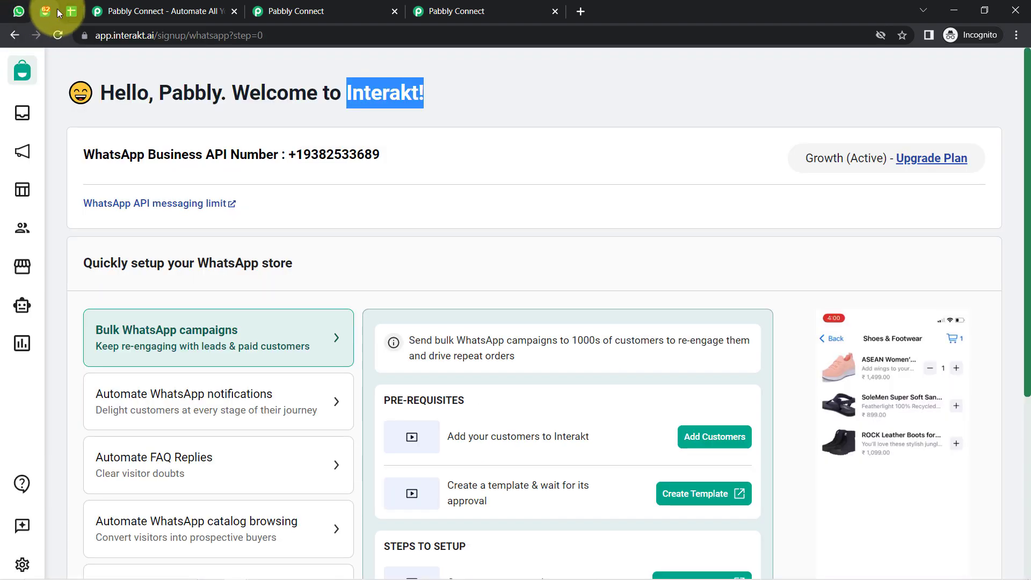
left_click(70, 12)
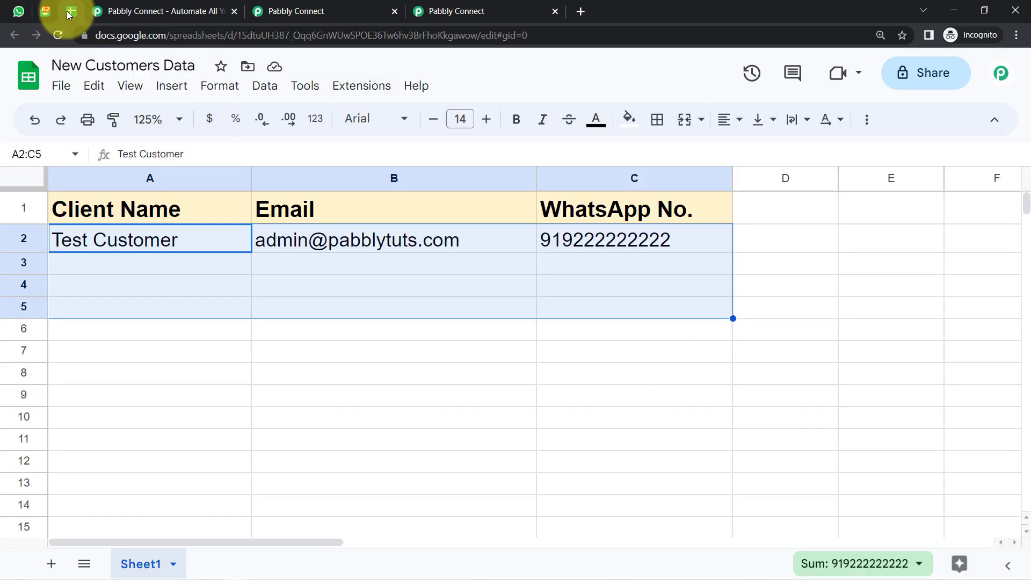
left_click(147, 316)
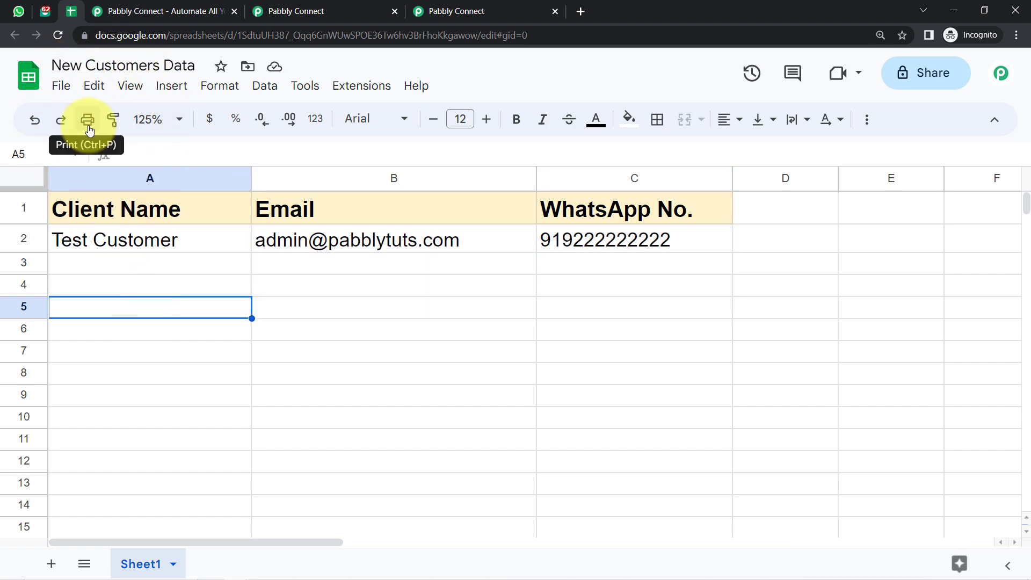
left_click(43, 16)
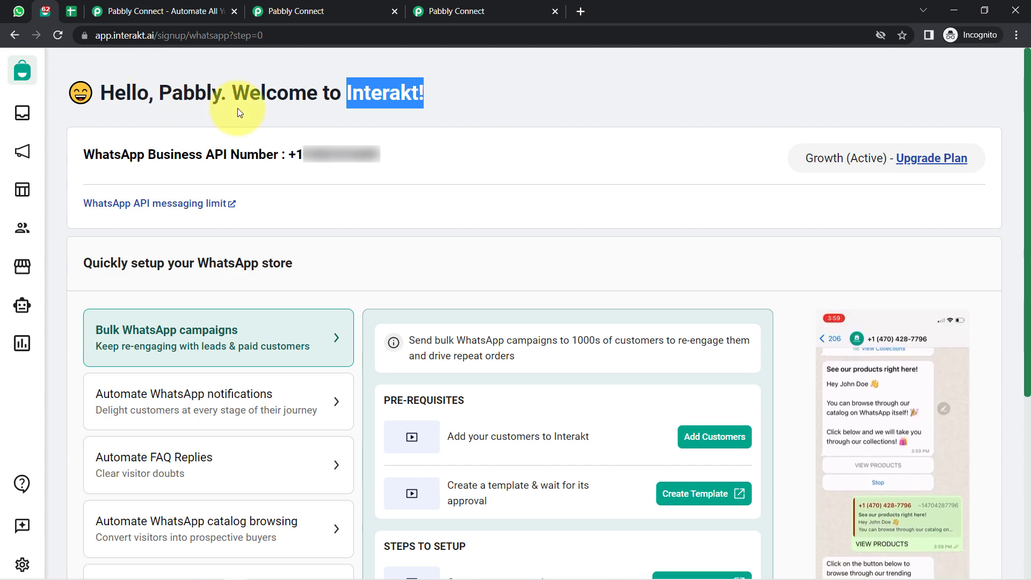
Compare the pabbly.com landing page with the Pabbly Connect dashboard, ending on the dashboard.
left_click(164, 11)
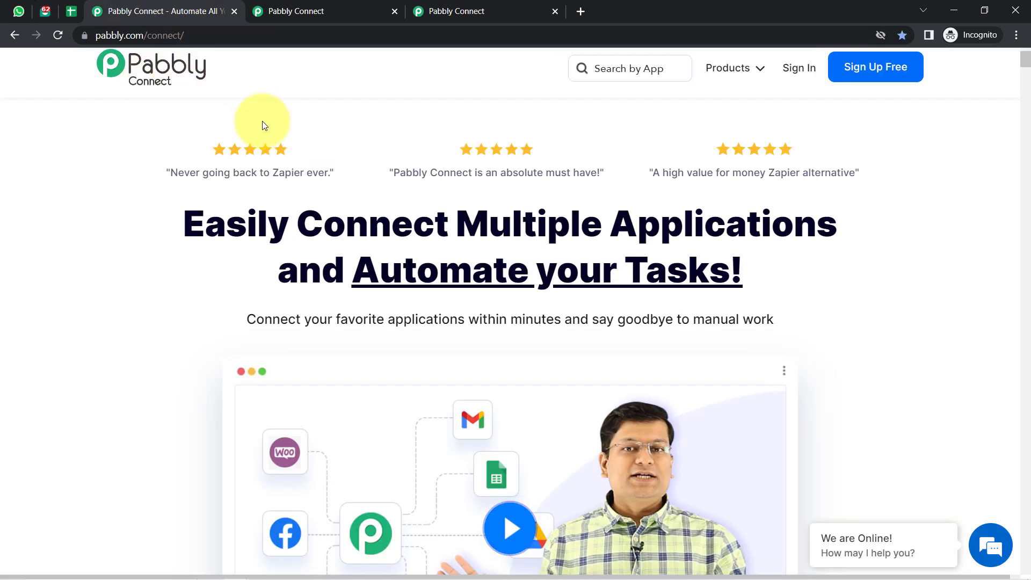
left_click_drag(251, 216, 517, 253)
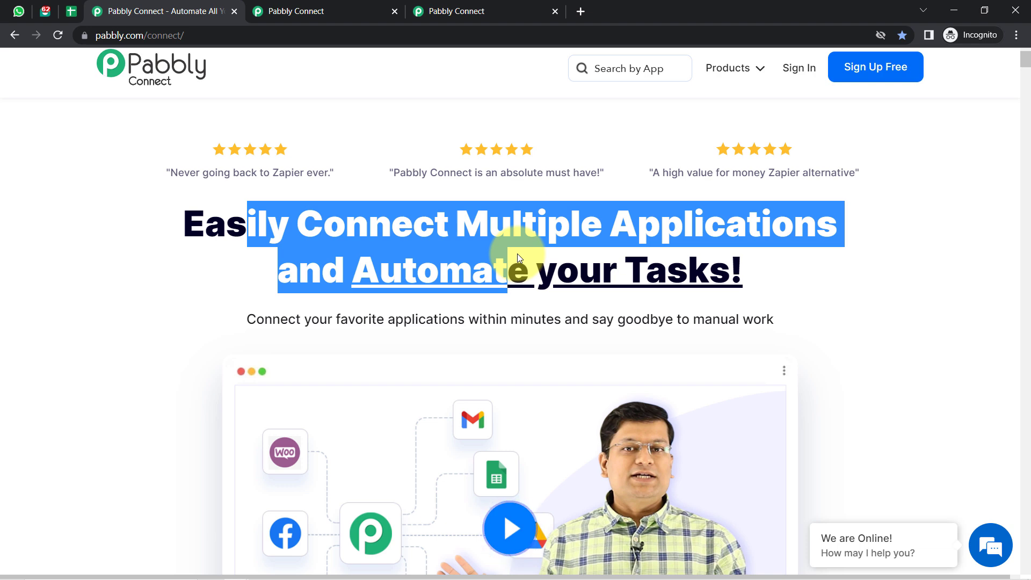
left_click(279, 10)
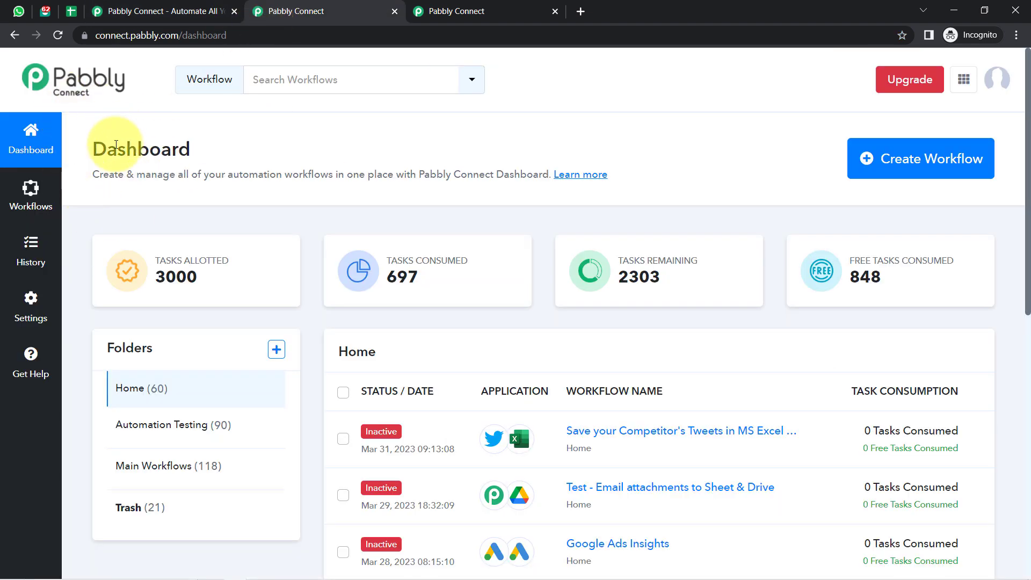
left_click_drag(116, 145, 367, 184)
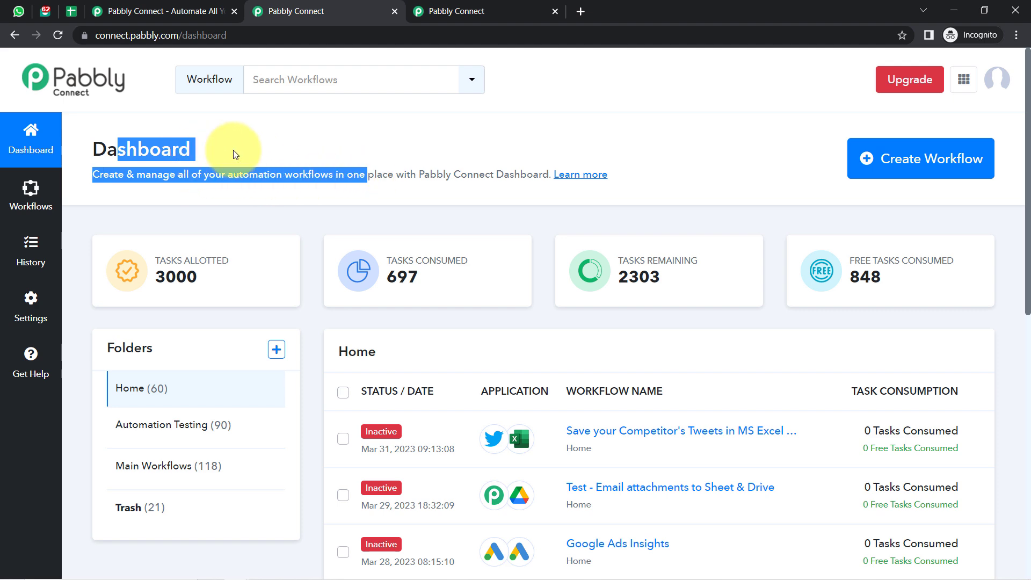
left_click(196, 10)
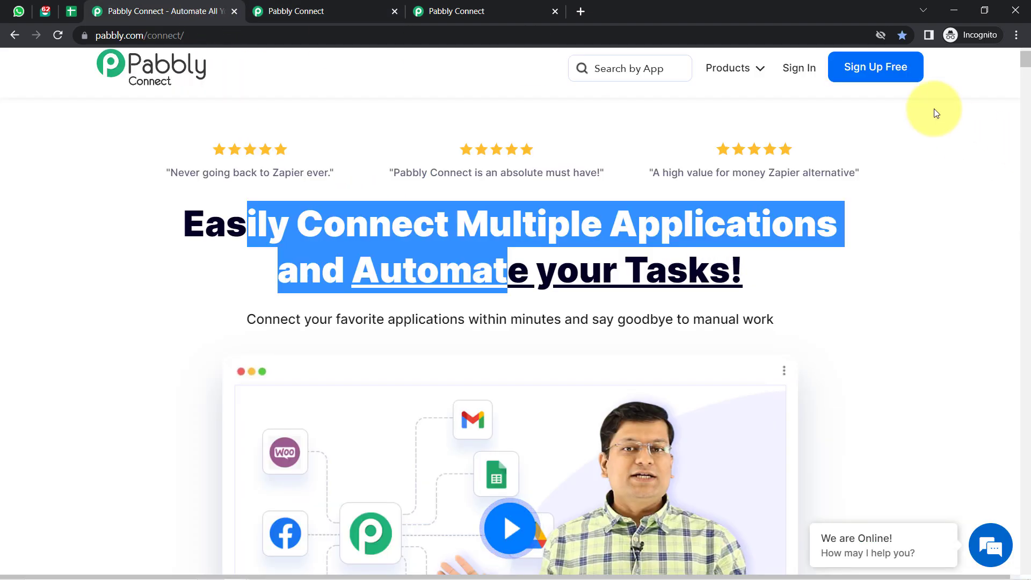
left_click(899, 104)
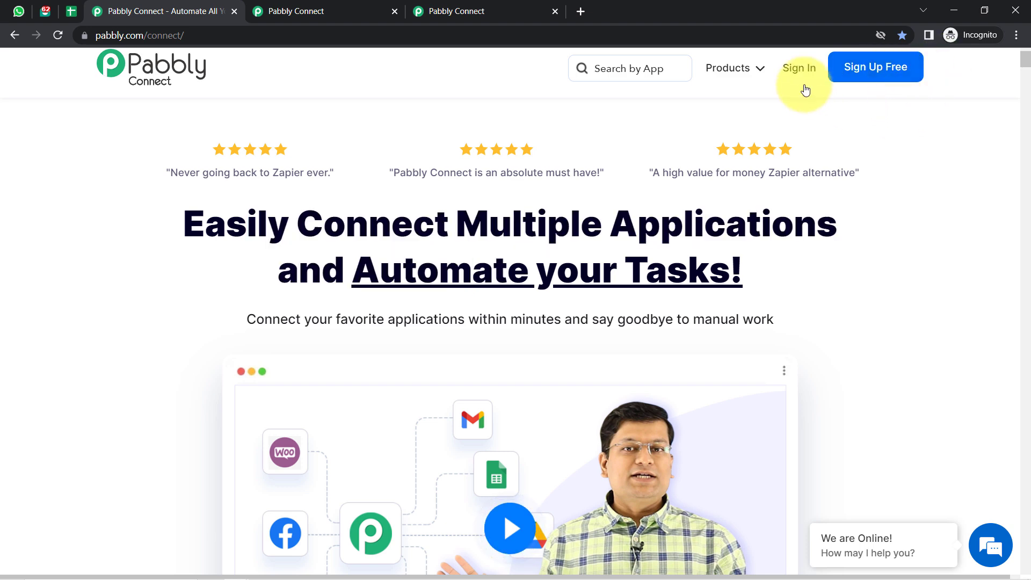
left_click(279, 4)
Highlight the dashboard heading and description, then clear the highlight.
left_click(179, 144)
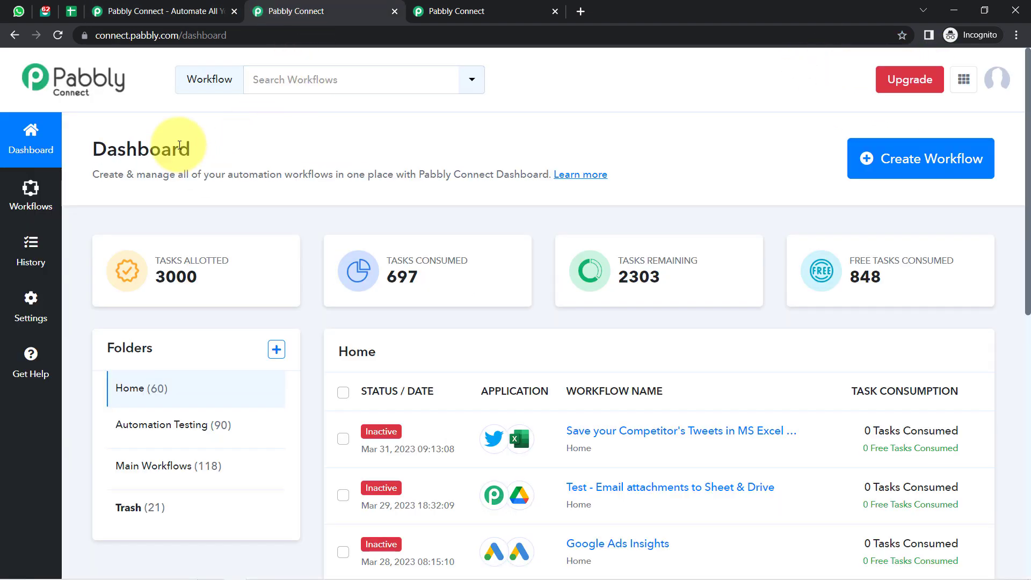
left_click_drag(87, 157, 342, 179)
left_click(369, 168)
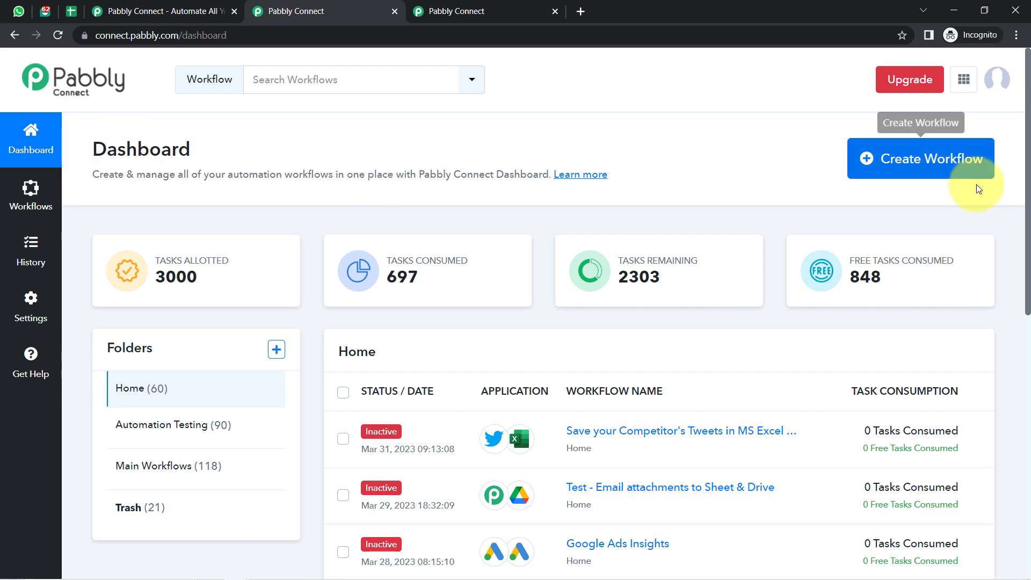
Create a workflow named 'When User Data Added in Sheet -Automatically Send Catalog on WhatsApp'.
left_click(946, 165)
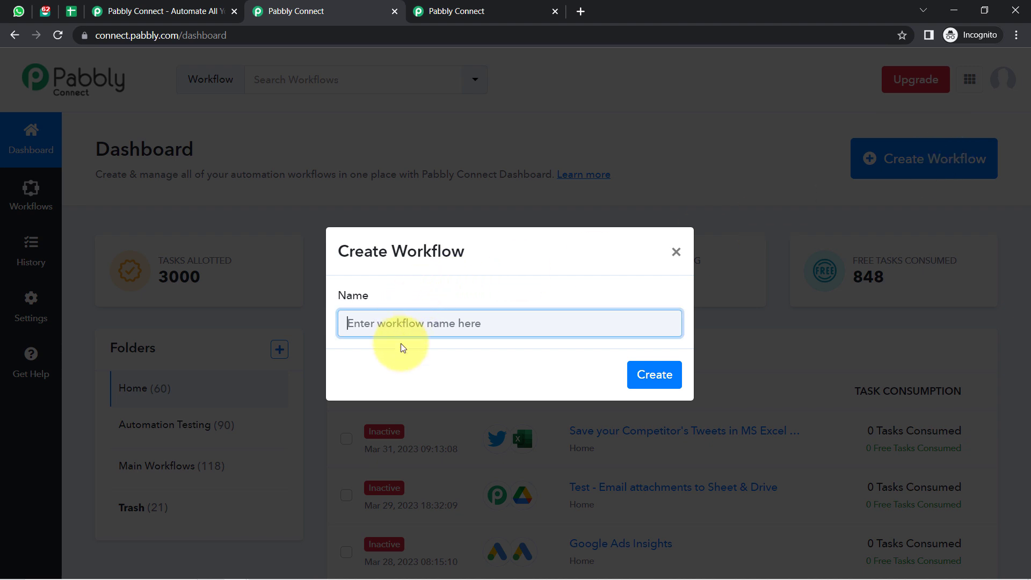
type("Data Added in Sheet -Automatically Send Catalog on WhatsApp")
left_click_drag(392, 326, 306, 338)
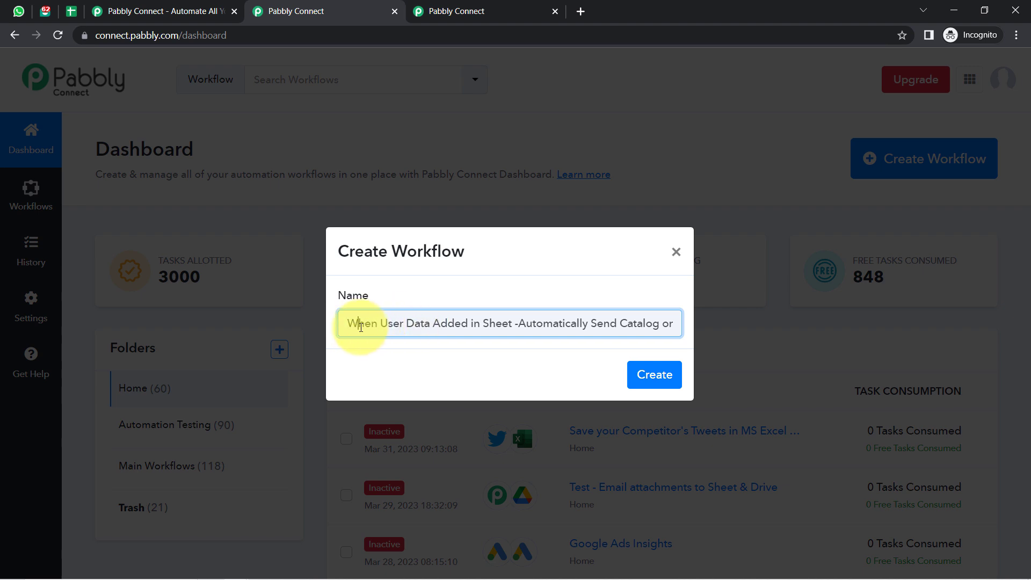
left_click_drag(361, 327, 437, 326)
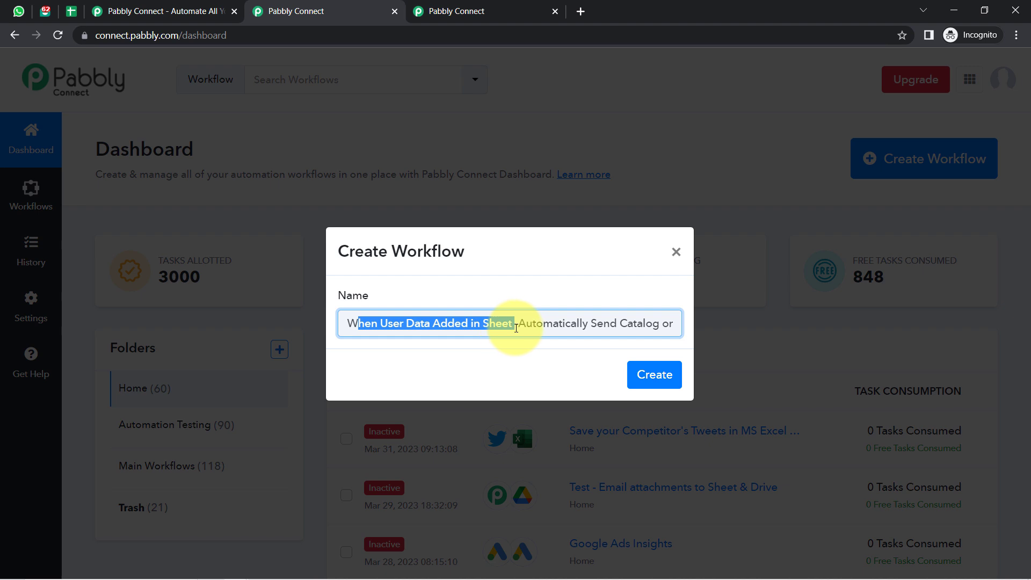
left_click_drag(535, 324, 680, 324)
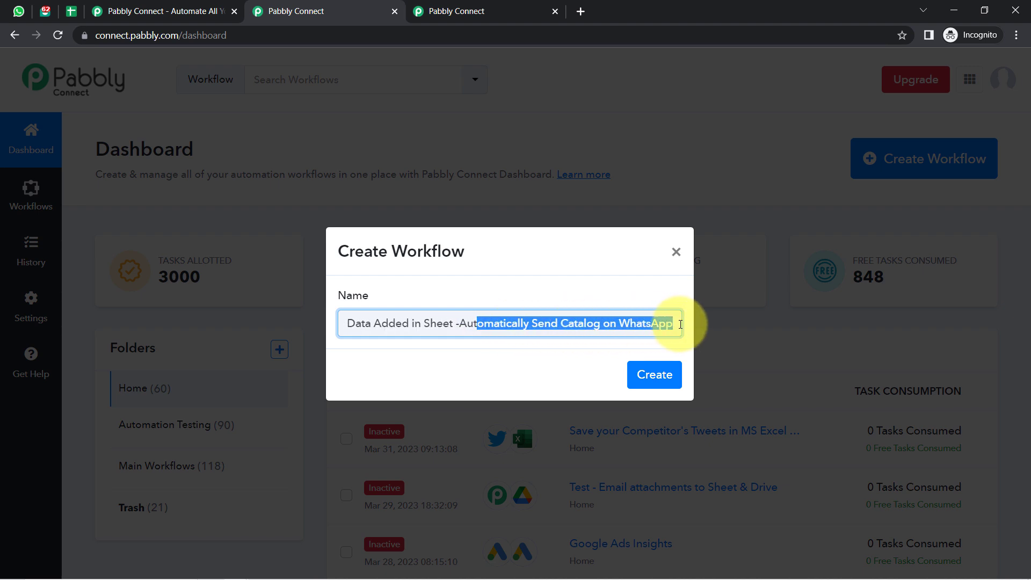
left_click(655, 374)
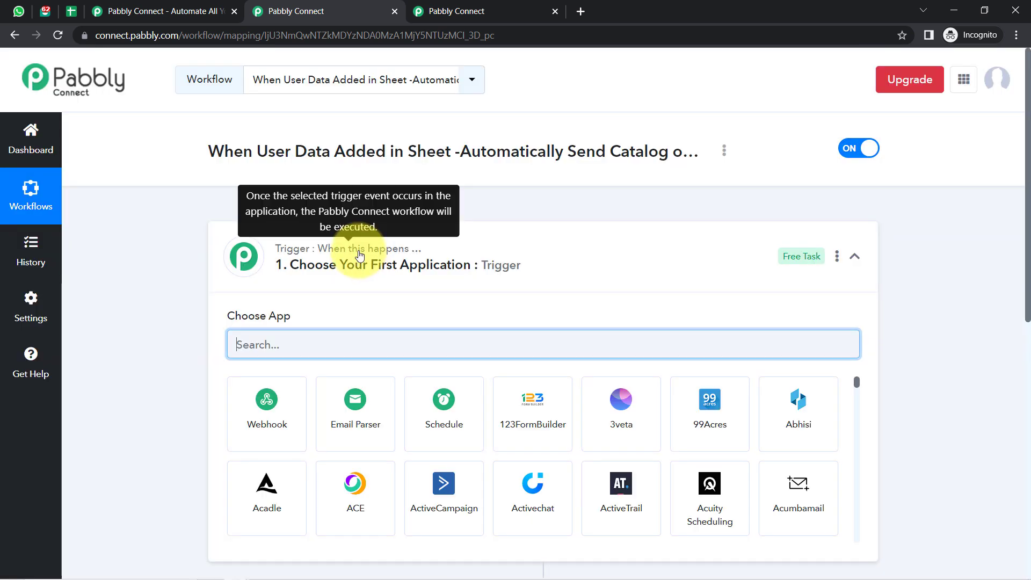
Collapse the empty trigger step and highlight the new workflow's title.
left_click(359, 255)
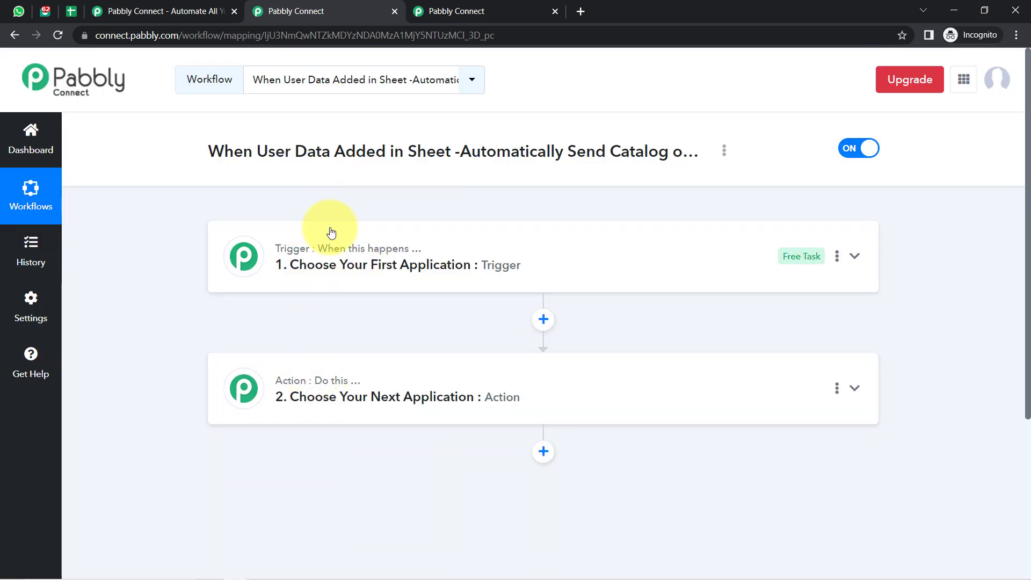
mouse_move(326, 382)
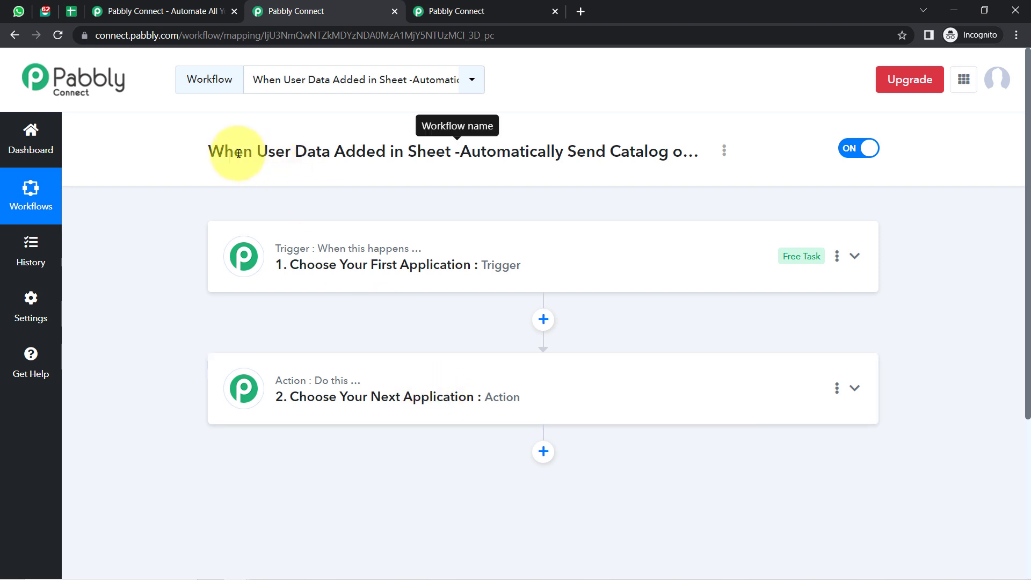
left_click_drag(232, 152, 543, 153)
Search 'google sheet' in the trigger's Choose App box and select Google Sheets.
left_click(357, 269)
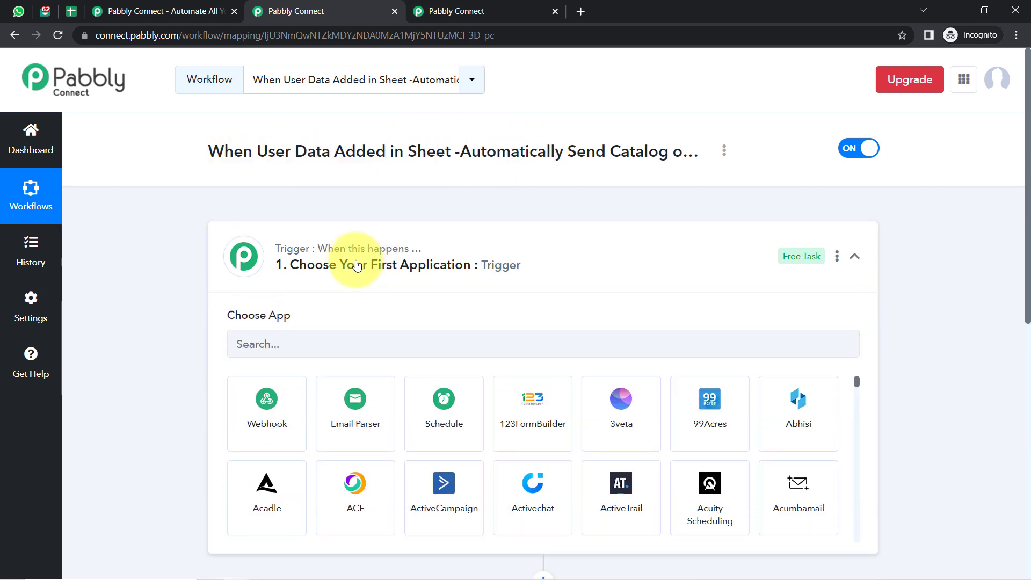
left_click(308, 342)
type("goo")
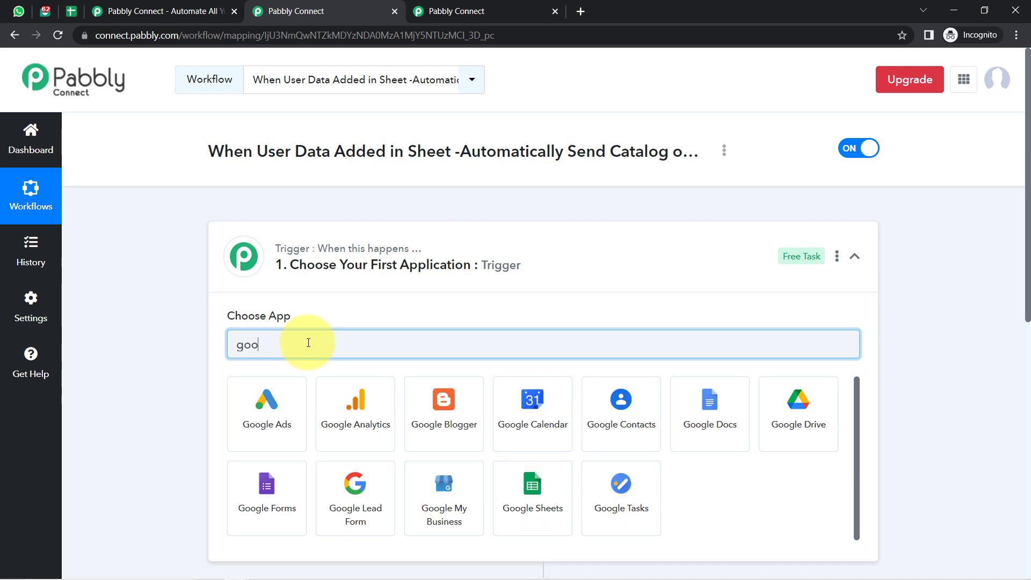
type("gle sheet")
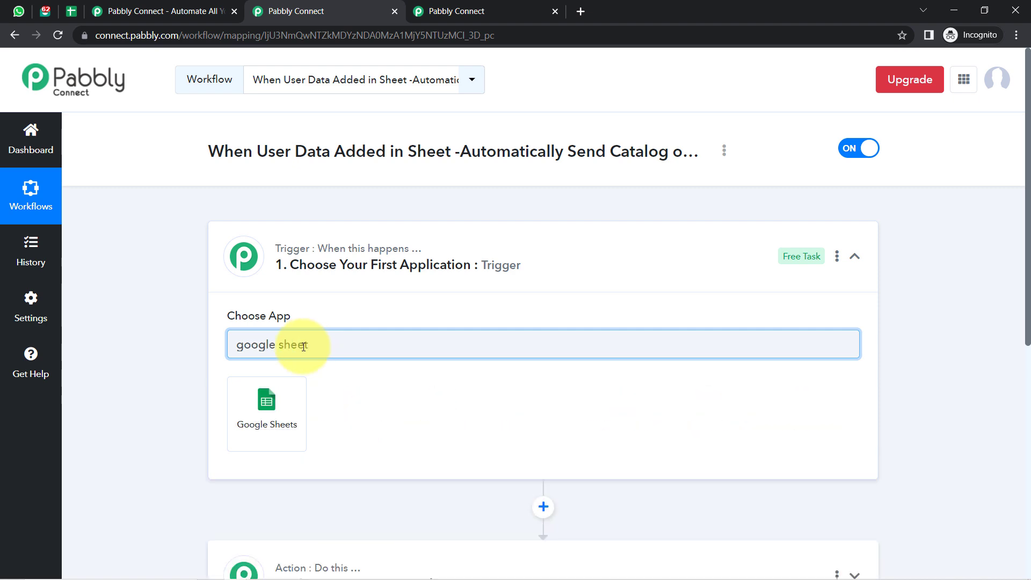
left_click(265, 396)
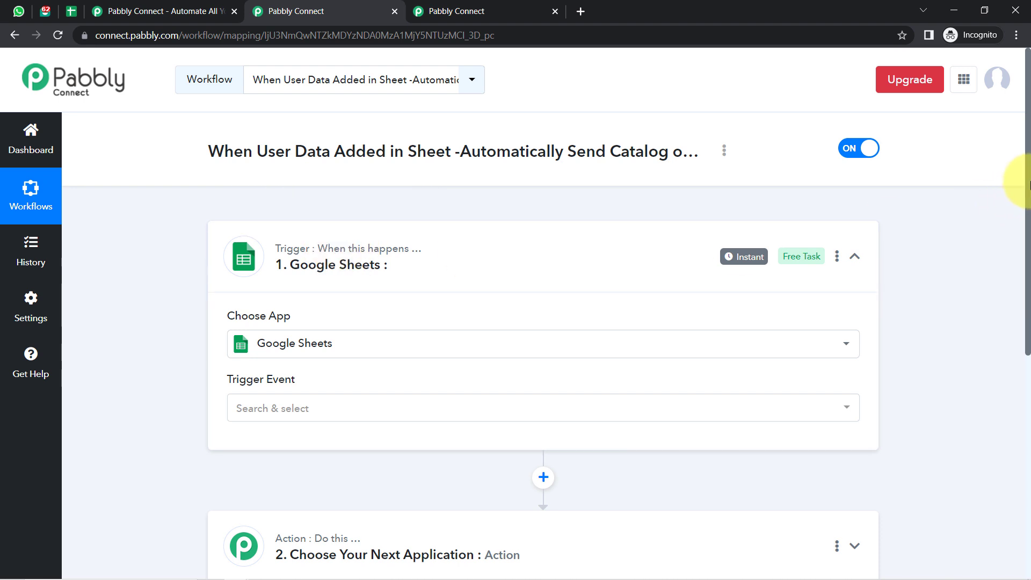
left_click_drag(1028, 186, 1027, 334)
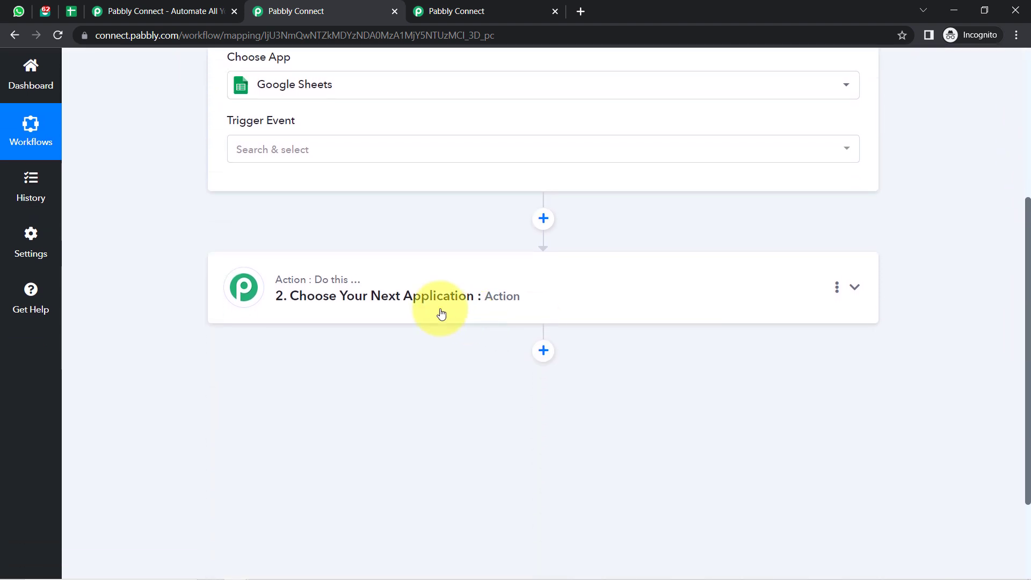
Search 'inter' in the action step's Choose App box and select Interakt.
left_click(349, 290)
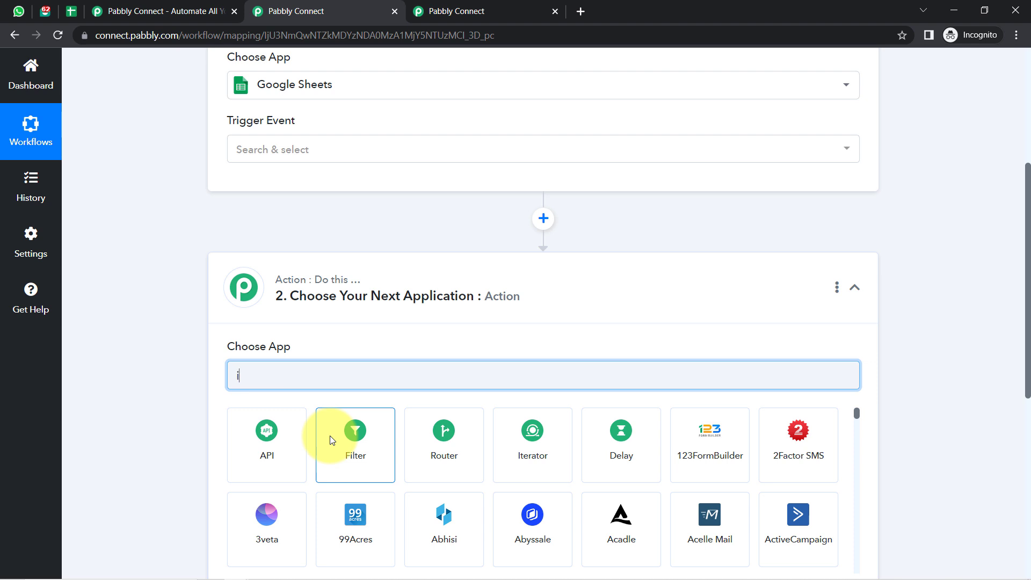
type("inter")
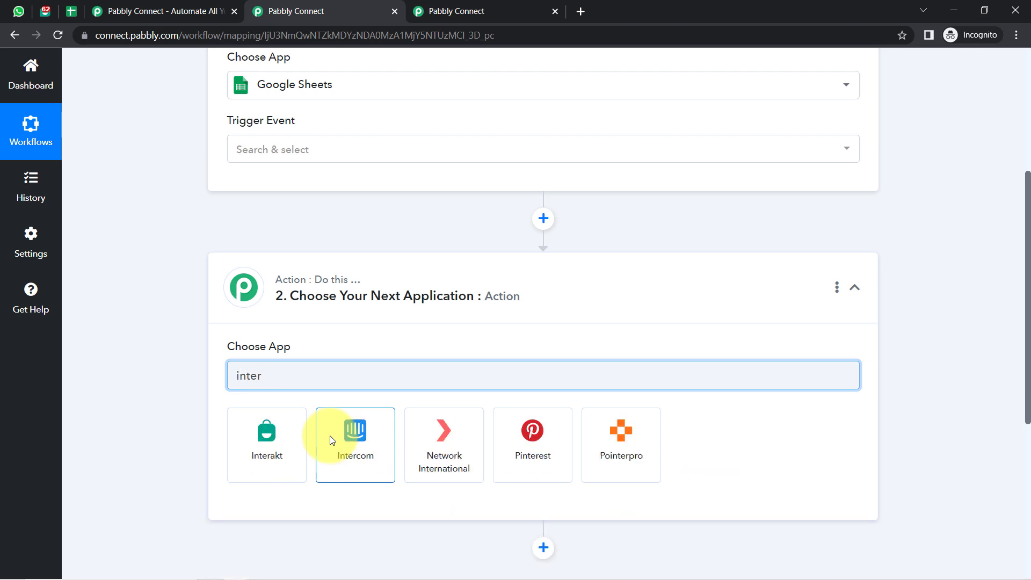
left_click(279, 431)
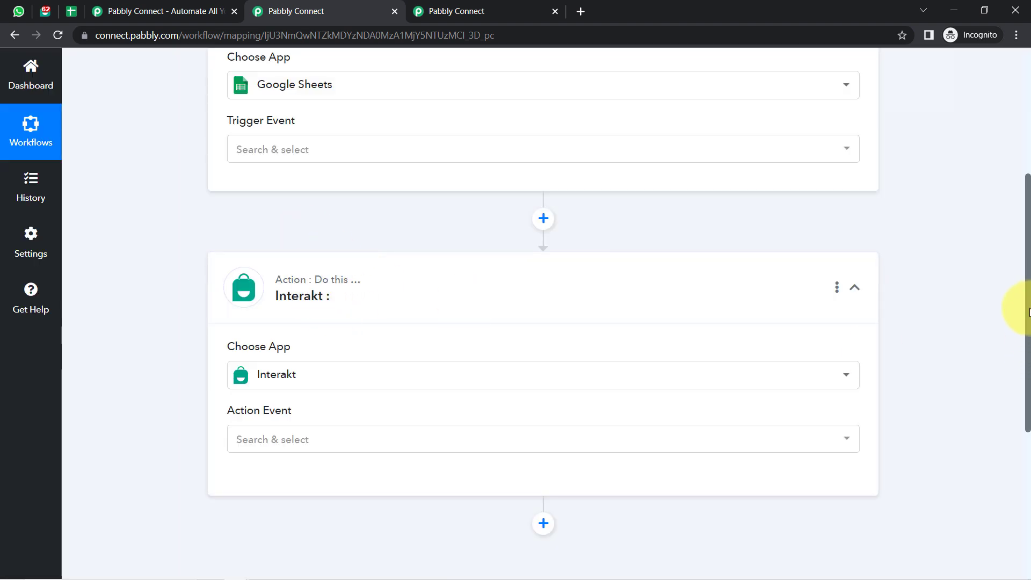
left_click_drag(1026, 313, 997, 246)
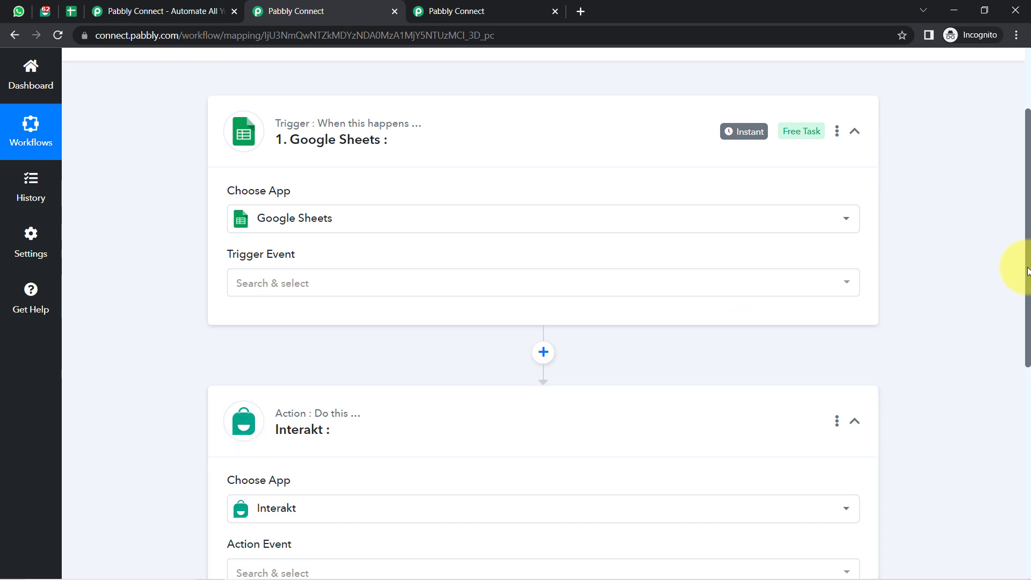
Scroll back up and open the Google Sheets Trigger Event dropdown.
left_click_drag(1027, 271, 855, 195)
mouse_move(326, 253)
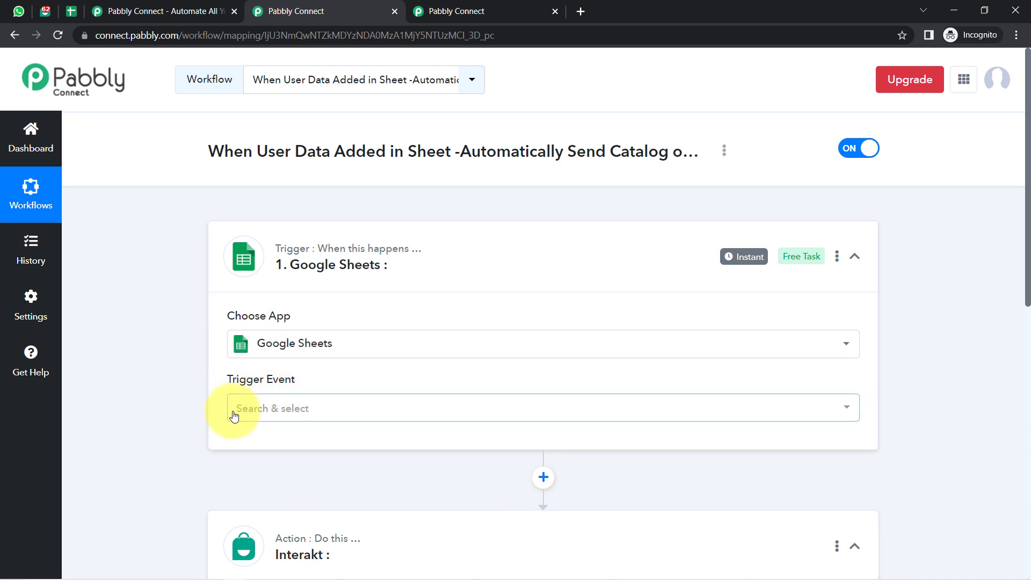
left_click(261, 410)
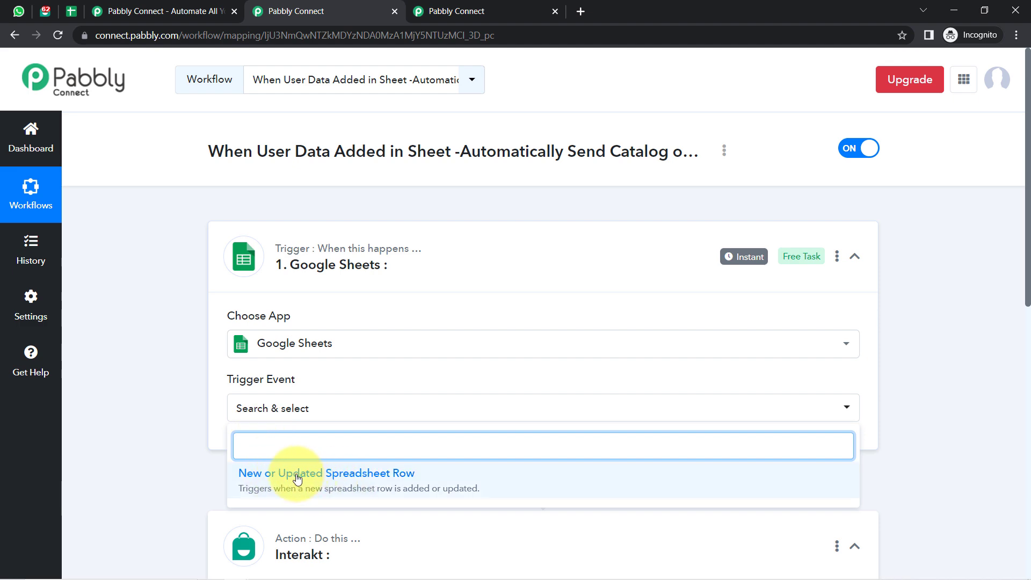
Set the trigger event to New or Updated Spreadsheet Row and copy its webhook URL.
left_click(316, 480)
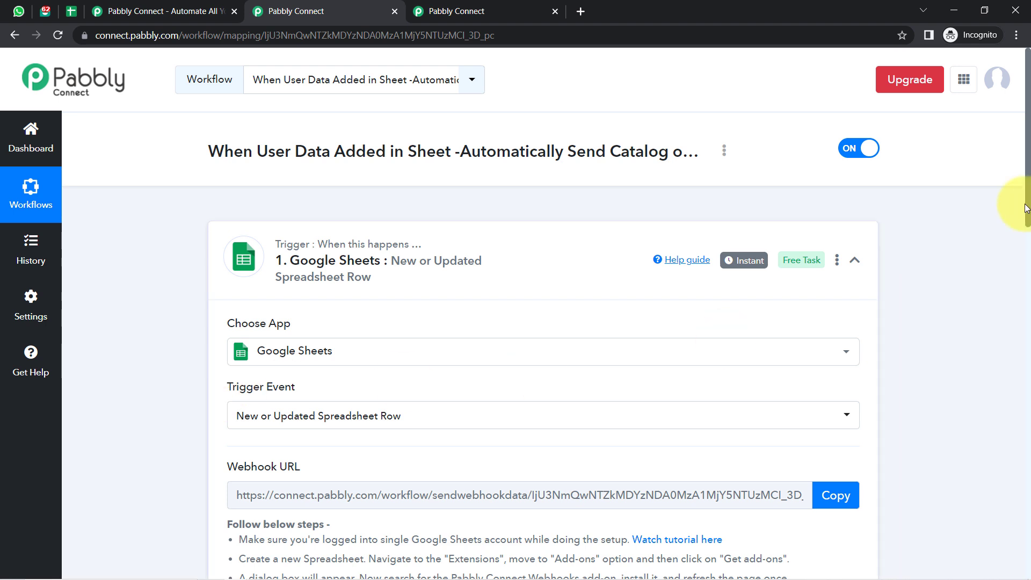
left_click_drag(1027, 209, 989, 260)
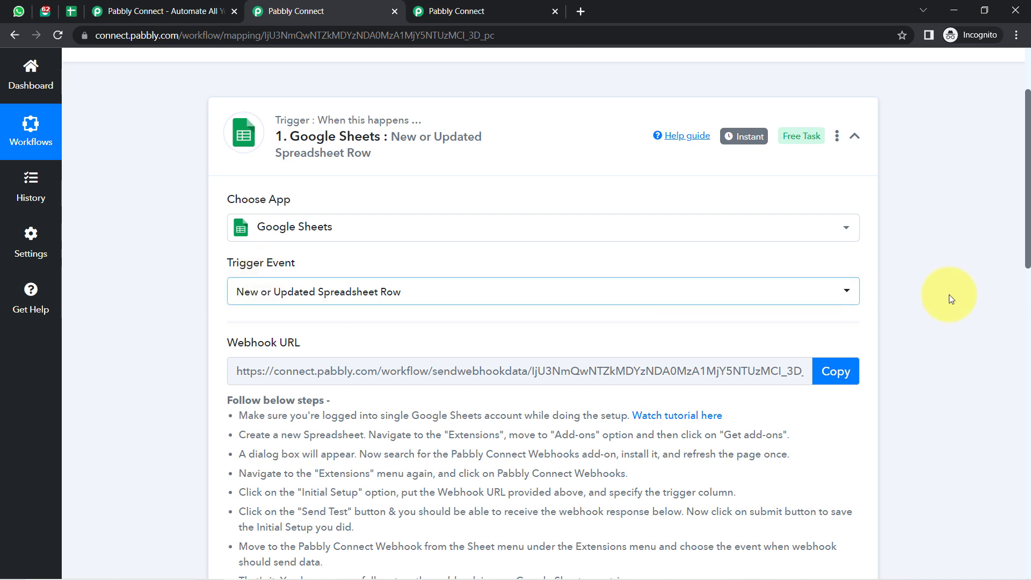
scroll(1026, 236, "down", 1)
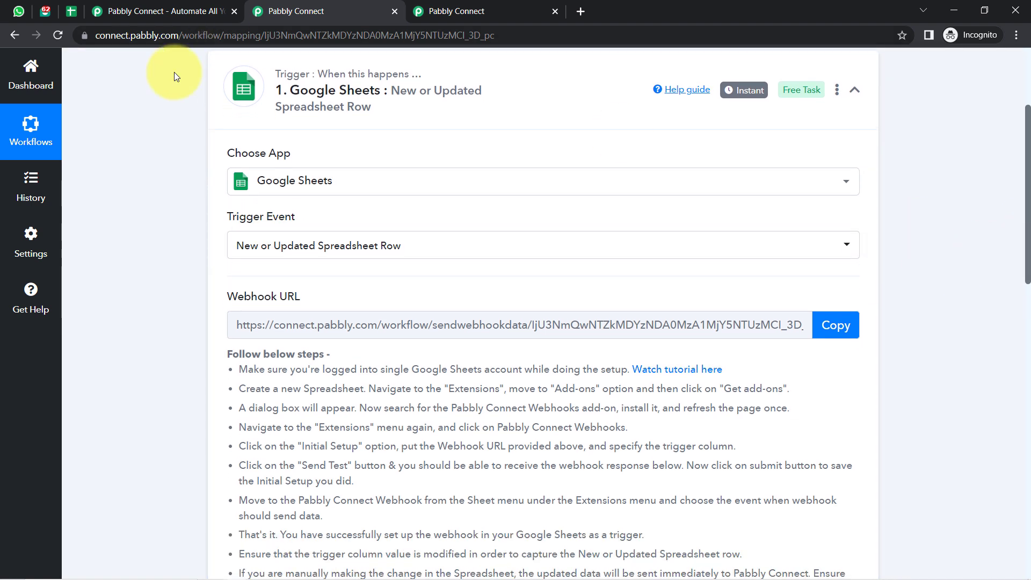
left_click(837, 326)
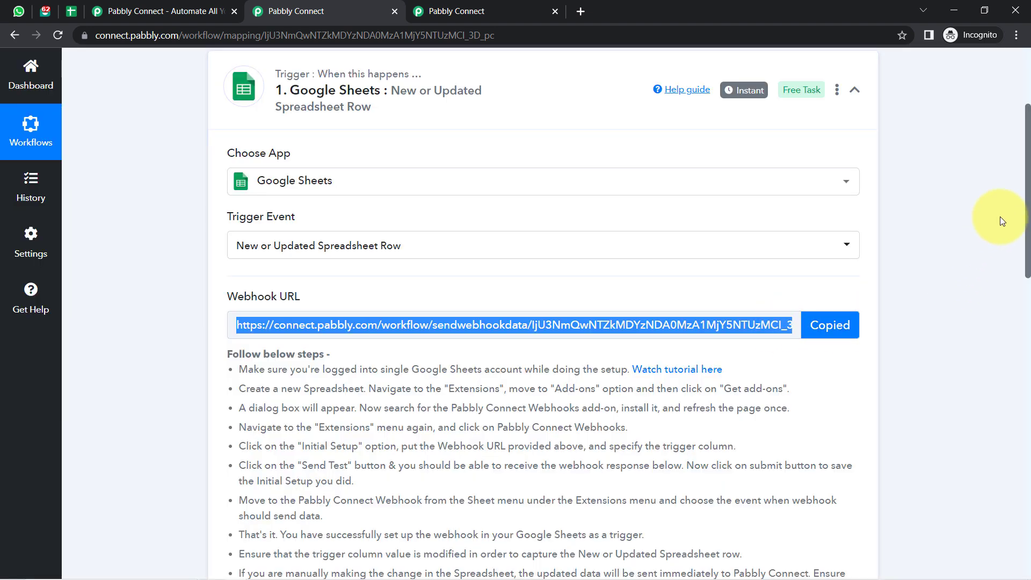
scroll(1021, 215, "down", 3)
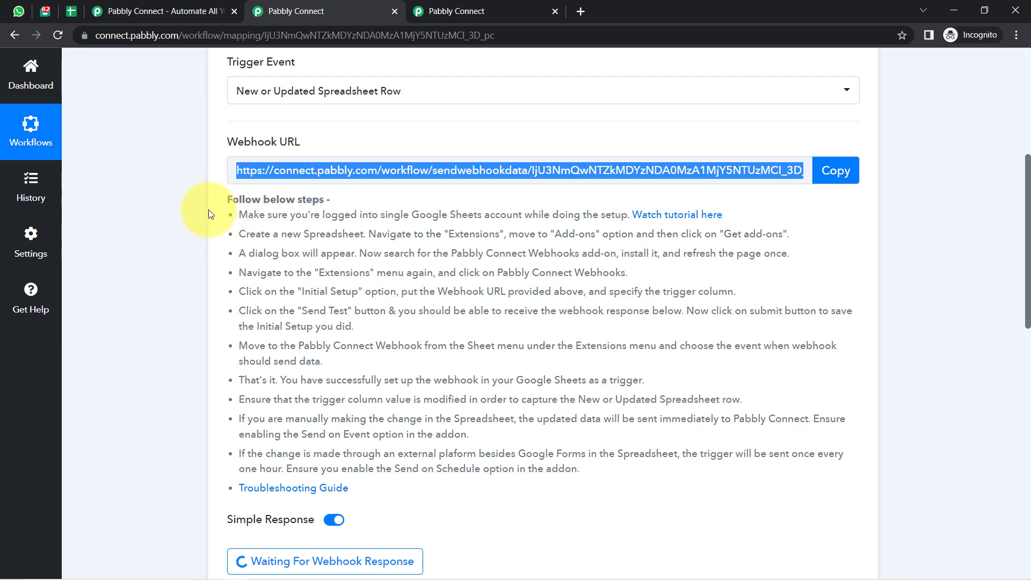
Review the setup instructions, recopy the webhook URL, and select A2:C9 in New Customers Data.
left_click_drag(243, 199, 517, 447)
left_click(319, 224)
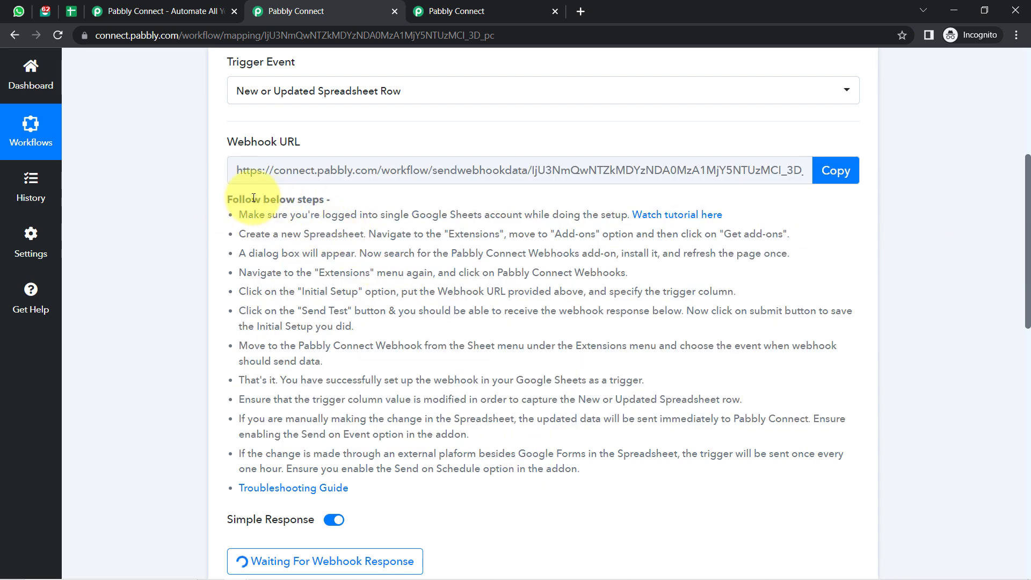
left_click_drag(249, 199, 371, 399)
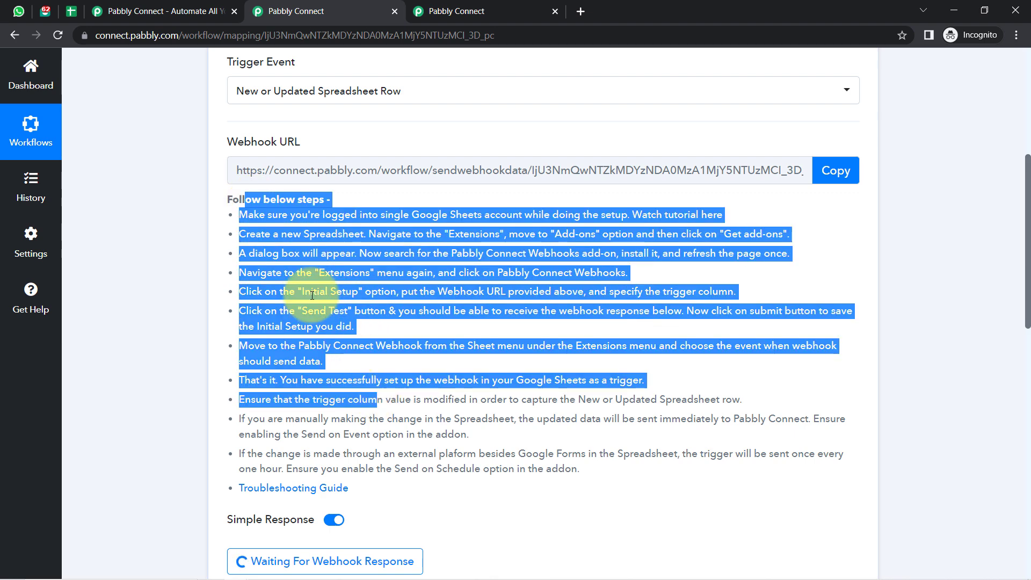
left_click(506, 253)
left_click(827, 168)
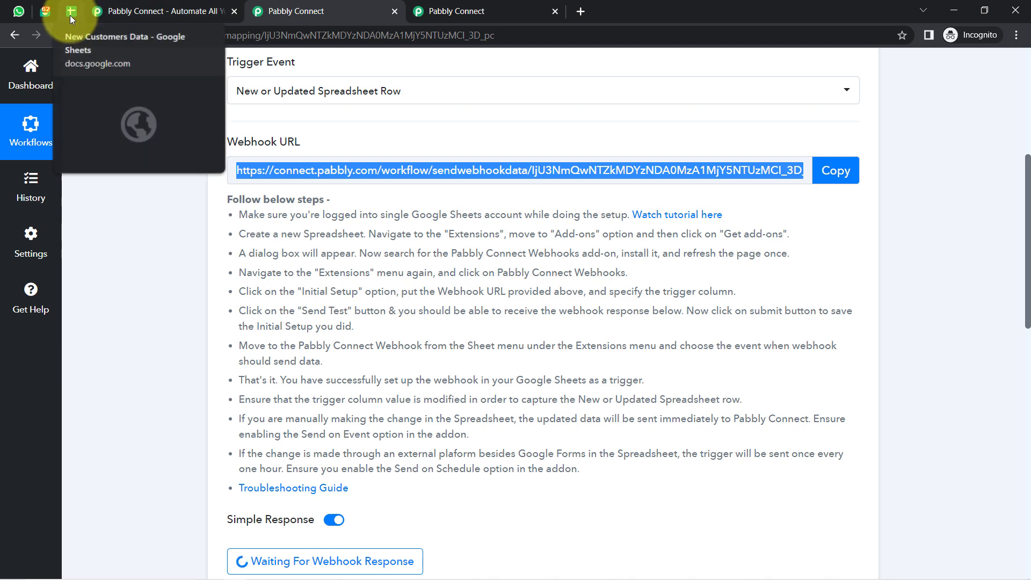
left_click(75, 16)
left_click_drag(204, 244, 564, 396)
left_click(426, 273)
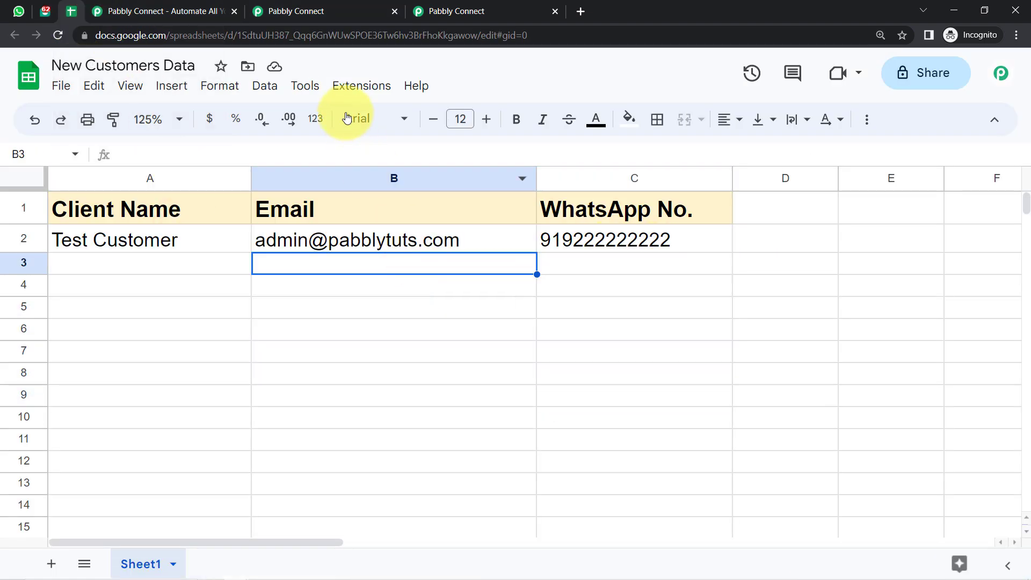
left_click(337, 87)
mouse_move(569, 115)
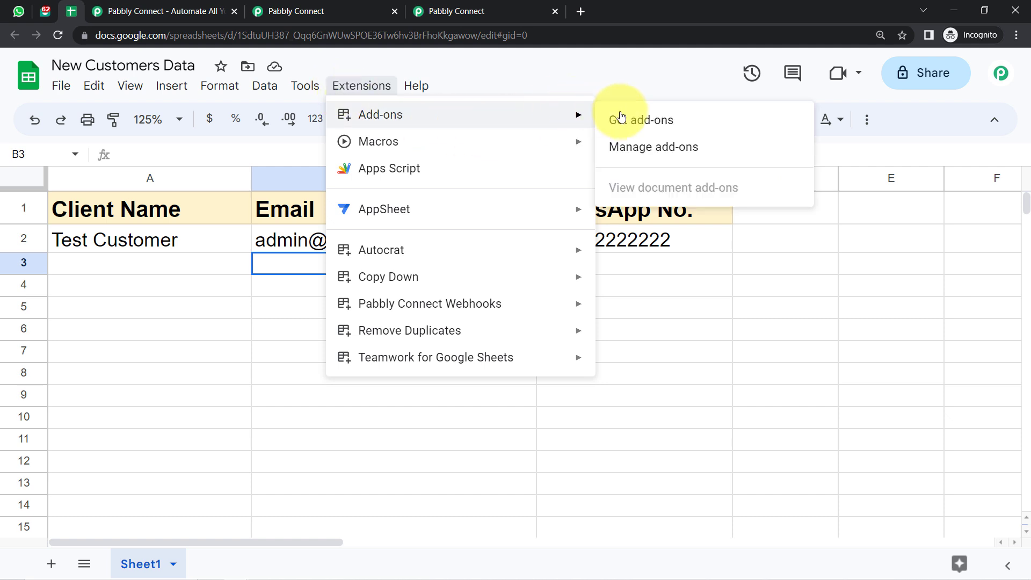
left_click(643, 120)
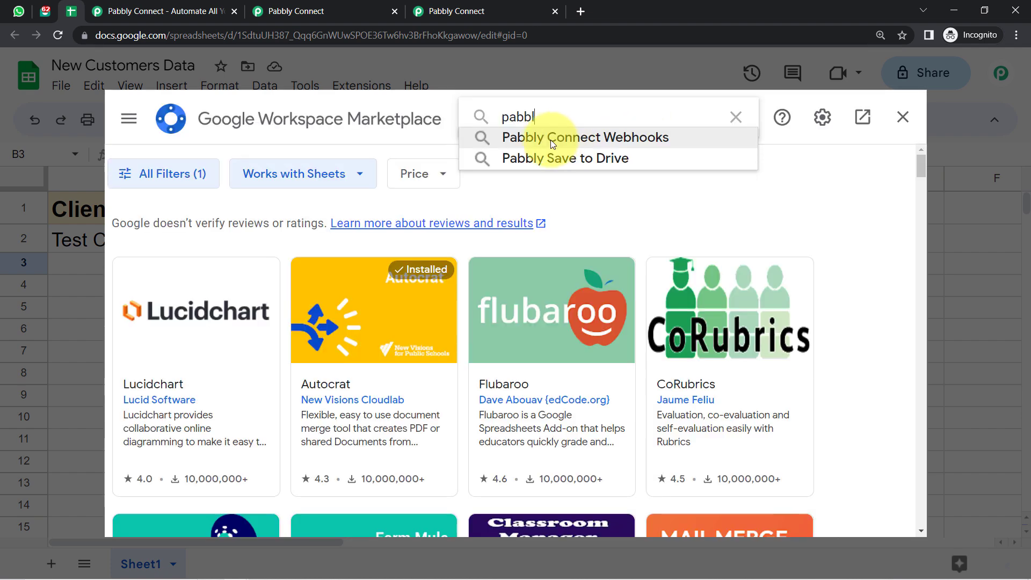
left_click(608, 137)
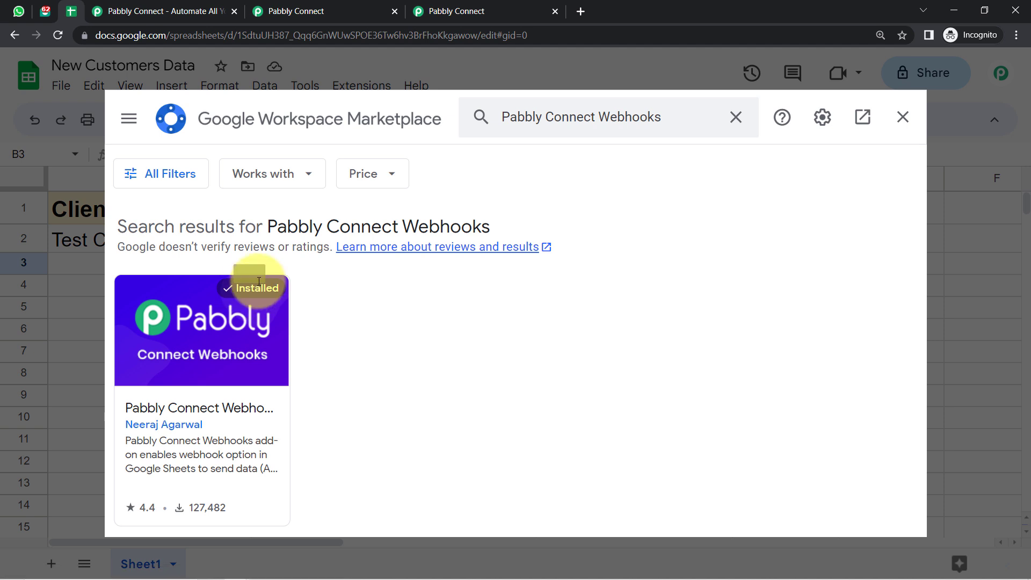
left_click(904, 119)
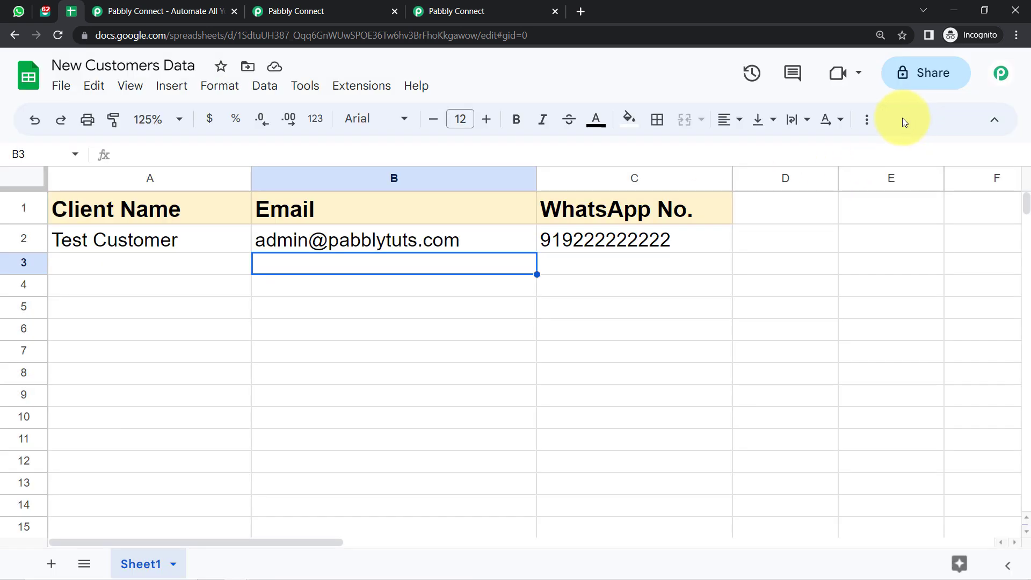
Open Extensions > Pabbly Connect Webhooks > Initial Setup in the spreadsheet.
left_click(352, 96)
mouse_move(483, 312)
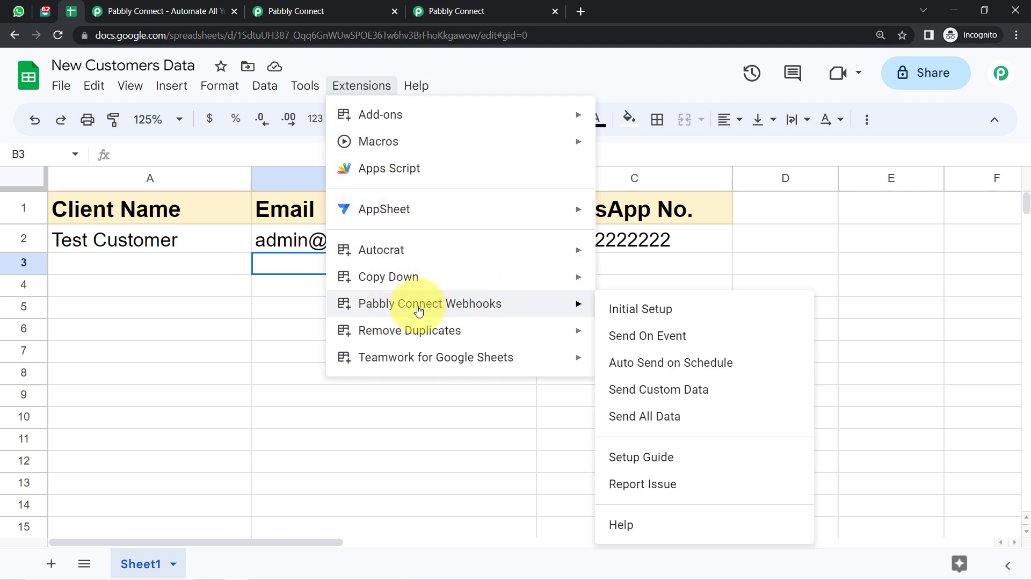
left_click(621, 309)
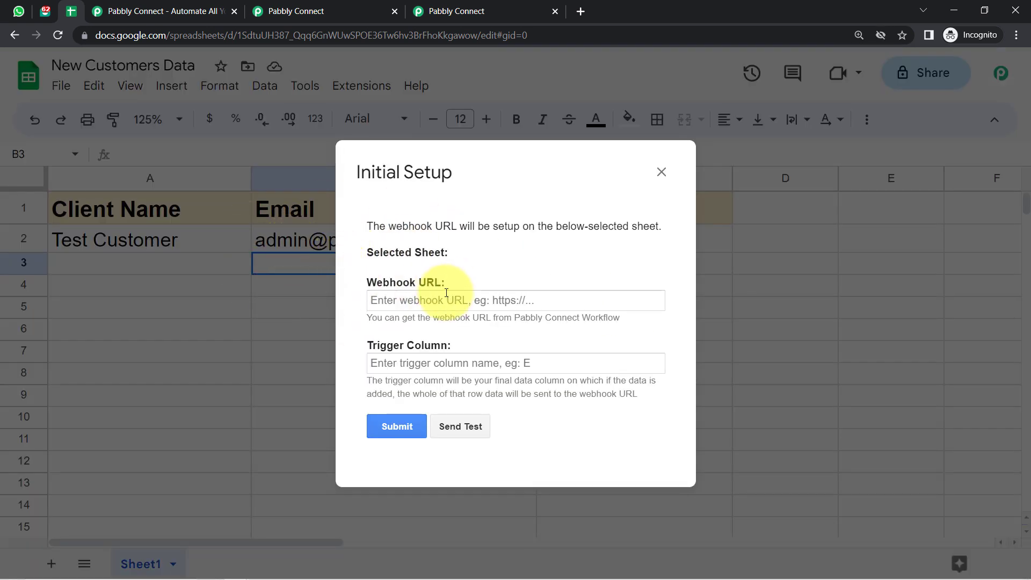
Close the spare pabbly.com landing tab and return to the spreadsheet's setup dialog.
left_click(287, 4)
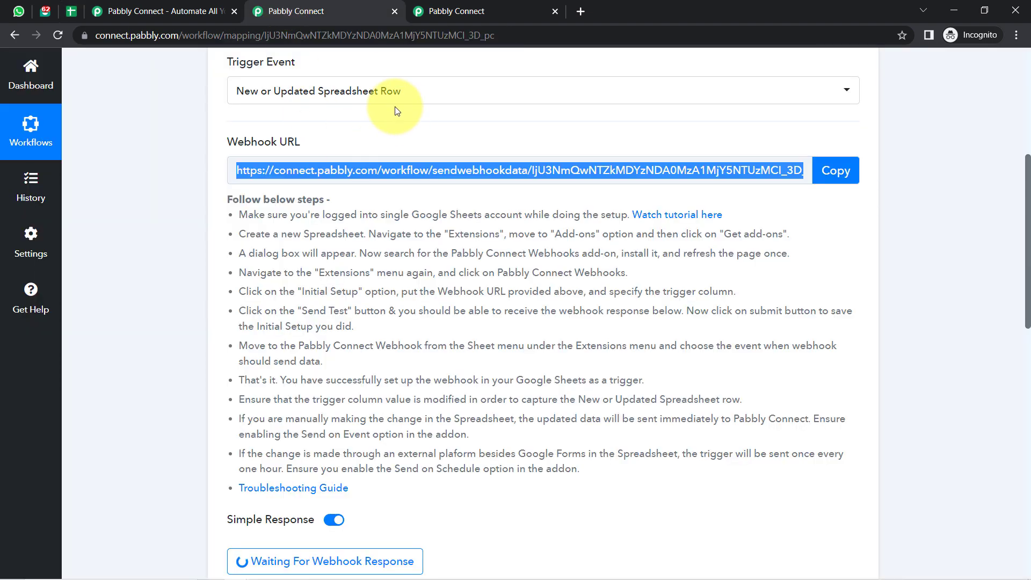
left_click(110, 5)
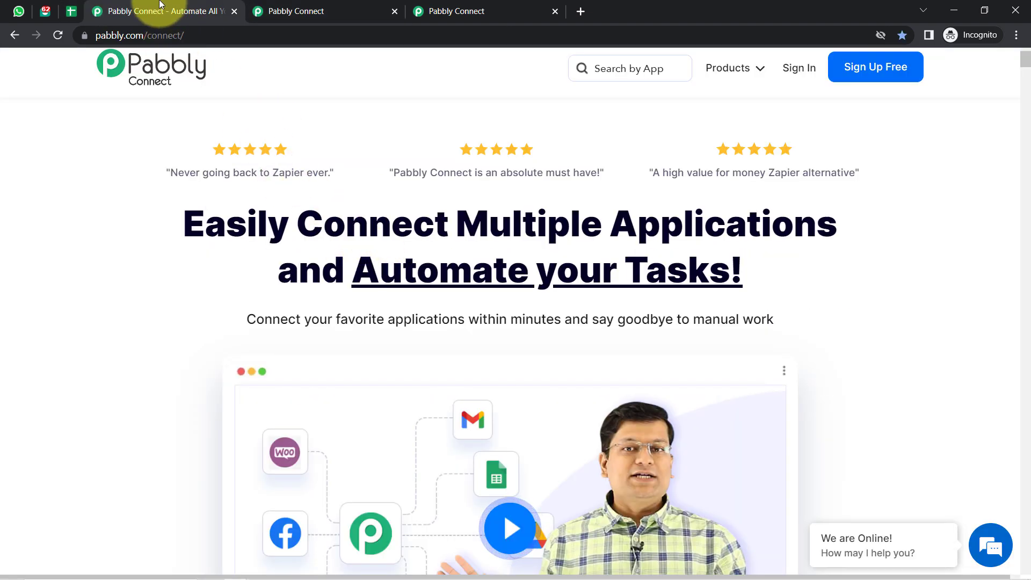
left_click(231, 13)
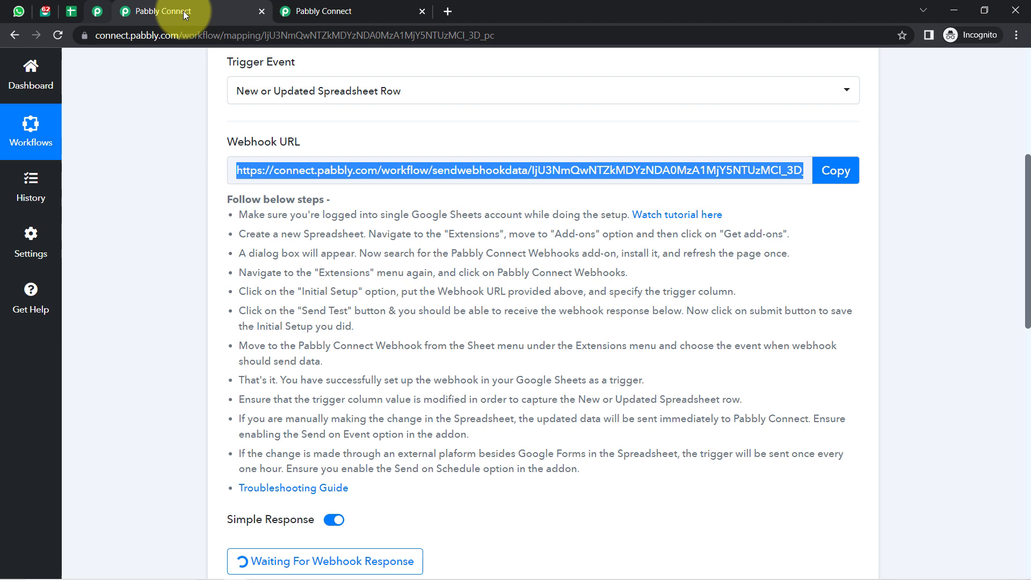
left_click(71, 10)
Paste the Pabbly Connect webhook URL into the Webhook URL field and review the Trigger Column help.
left_click(385, 301)
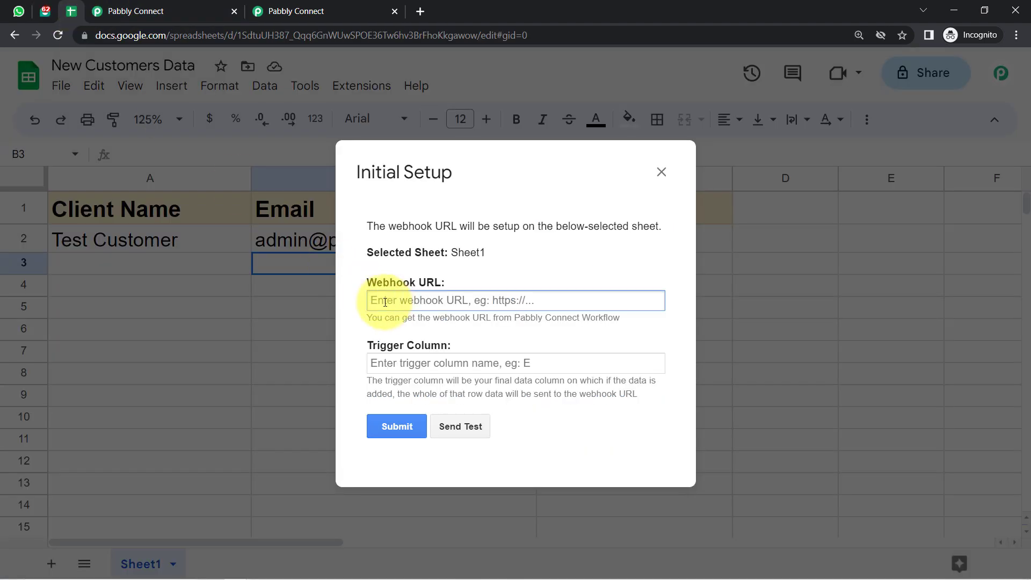
key("ctrl+v")
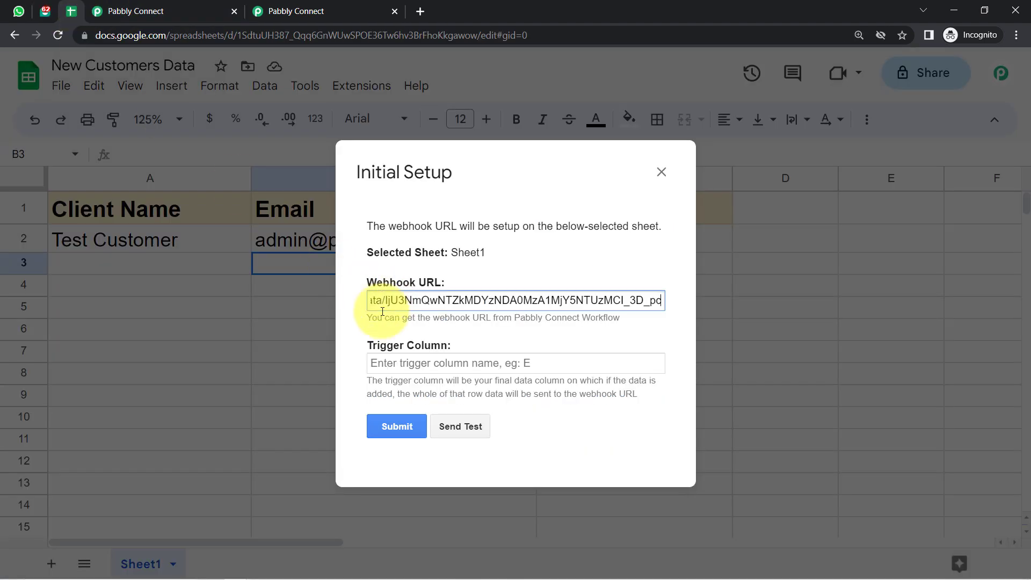
left_click_drag(377, 345, 428, 352)
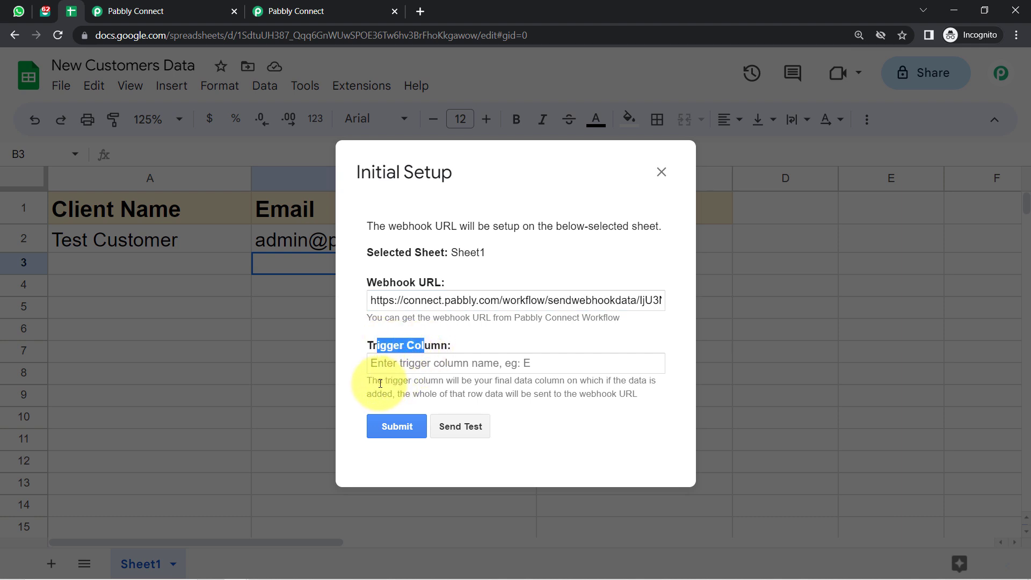
left_click_drag(378, 383, 616, 405)
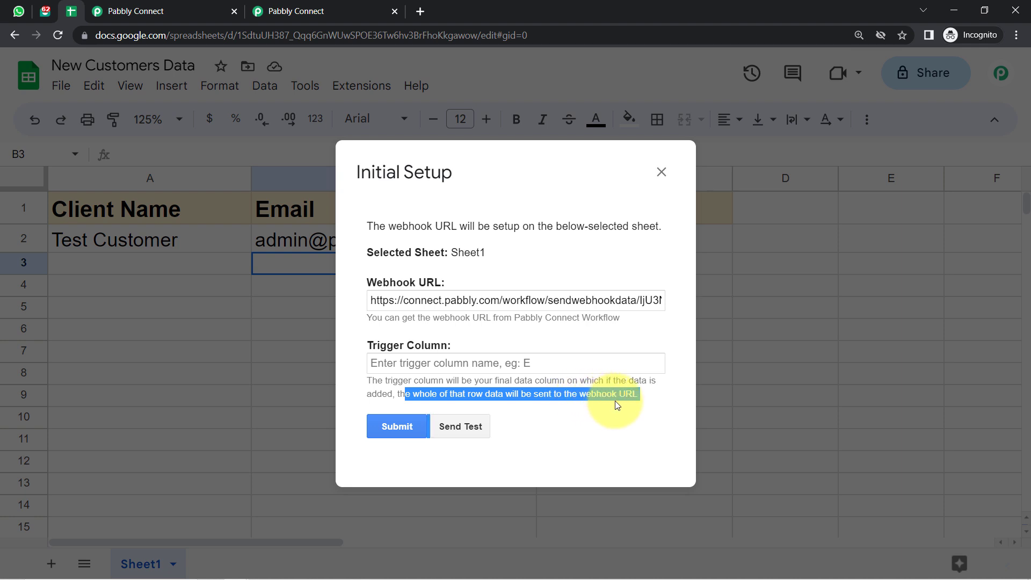
left_click(590, 395)
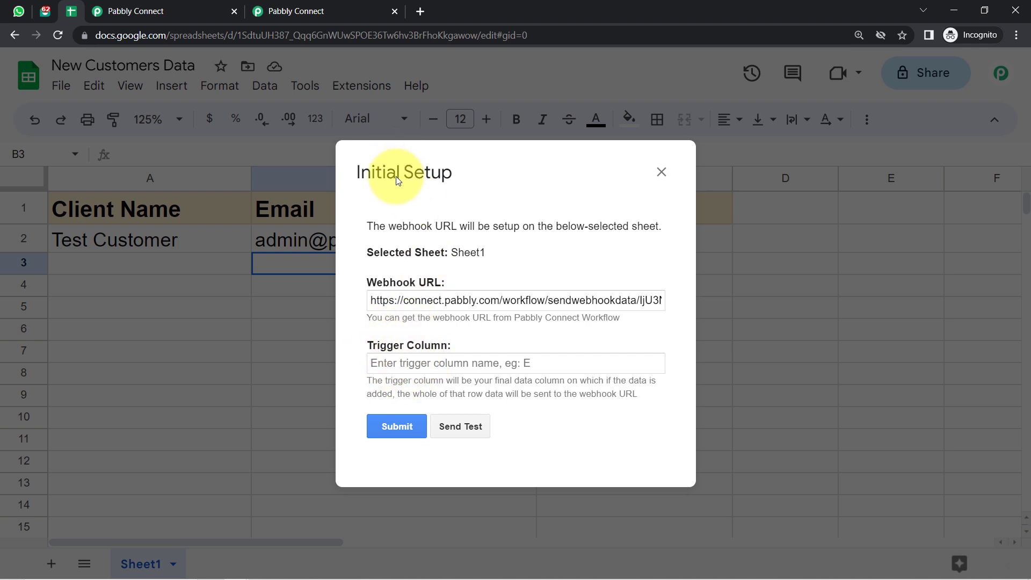
Set the trigger column to C in the Initial Setup dialog.
left_click_drag(375, 172, 261, 265)
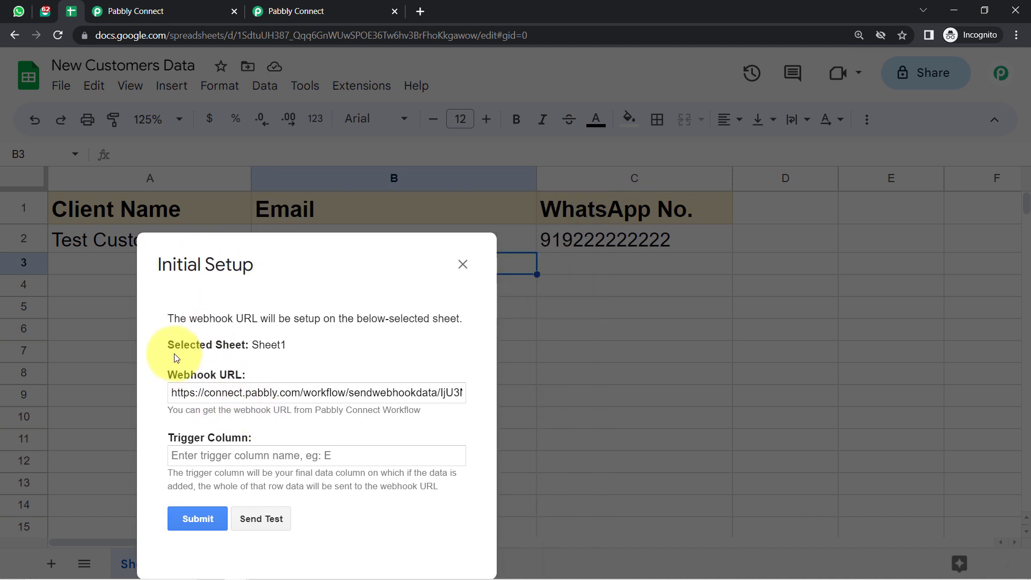
left_click_drag(176, 357, 44, 306)
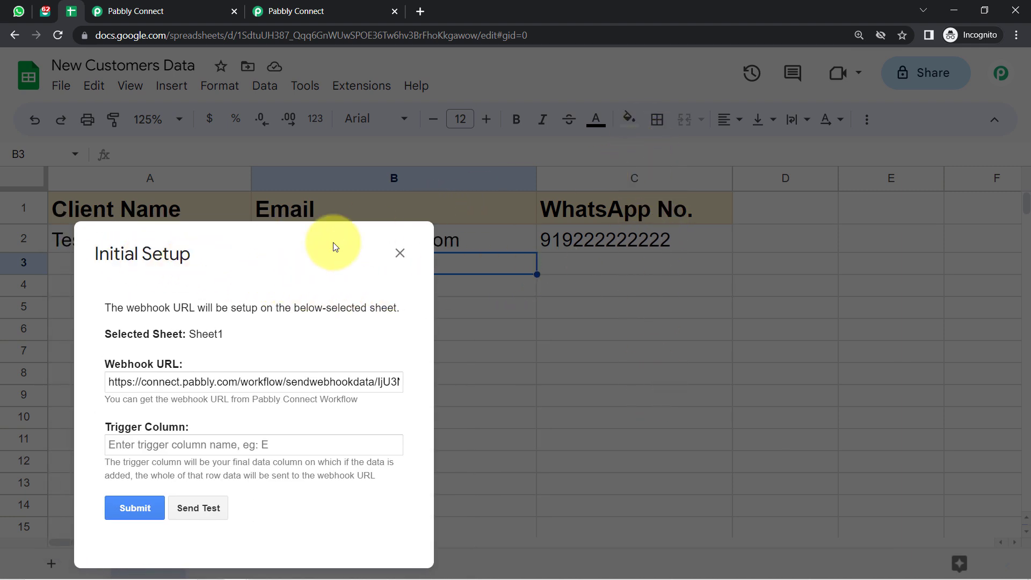
left_click_drag(214, 256, 404, 151)
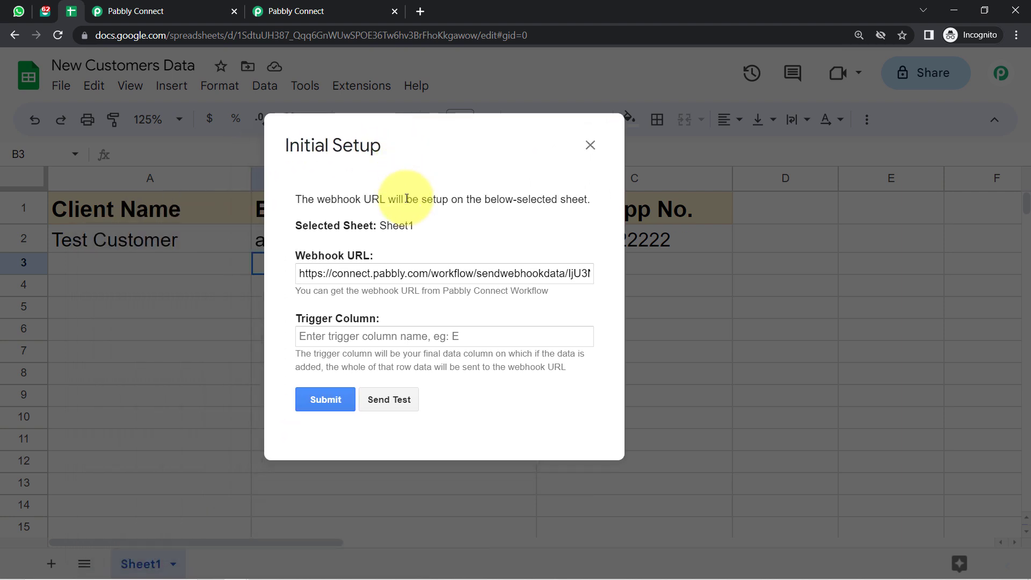
left_click(317, 336)
type("C")
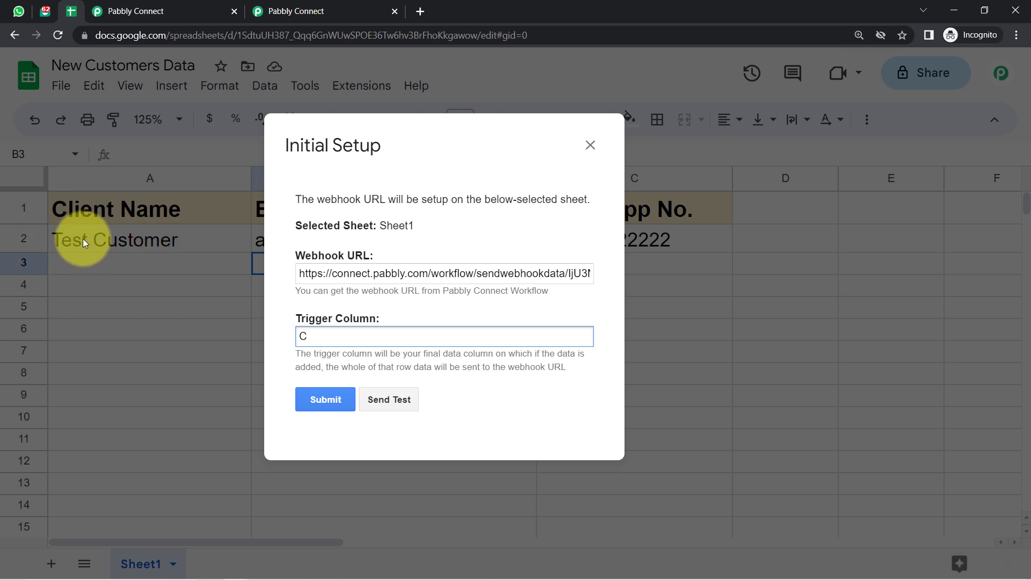
Send the test row to the webhook, confirm the success message, and submit the Initial Setup.
left_click(371, 399)
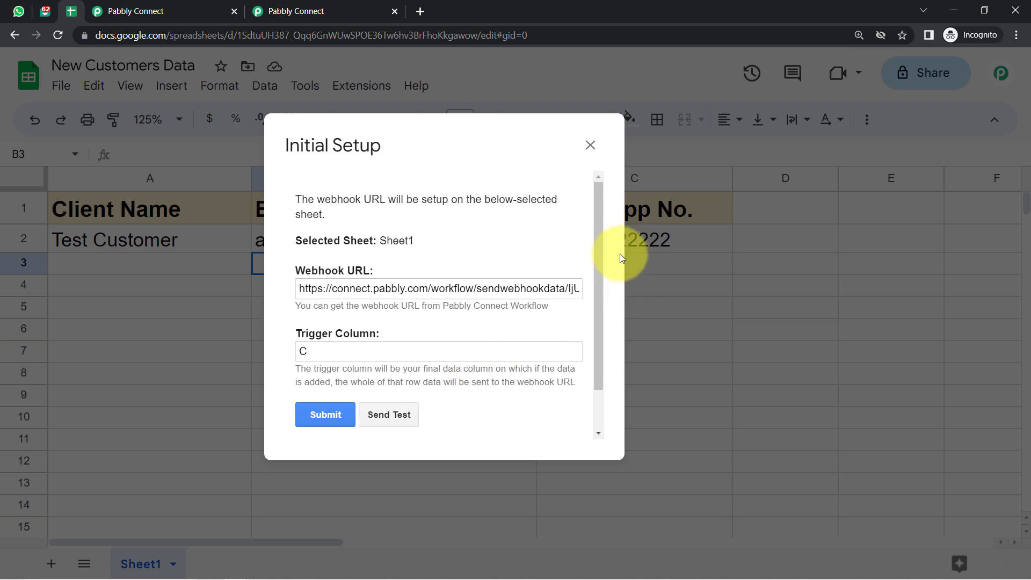
left_click_drag(600, 246, 440, 384)
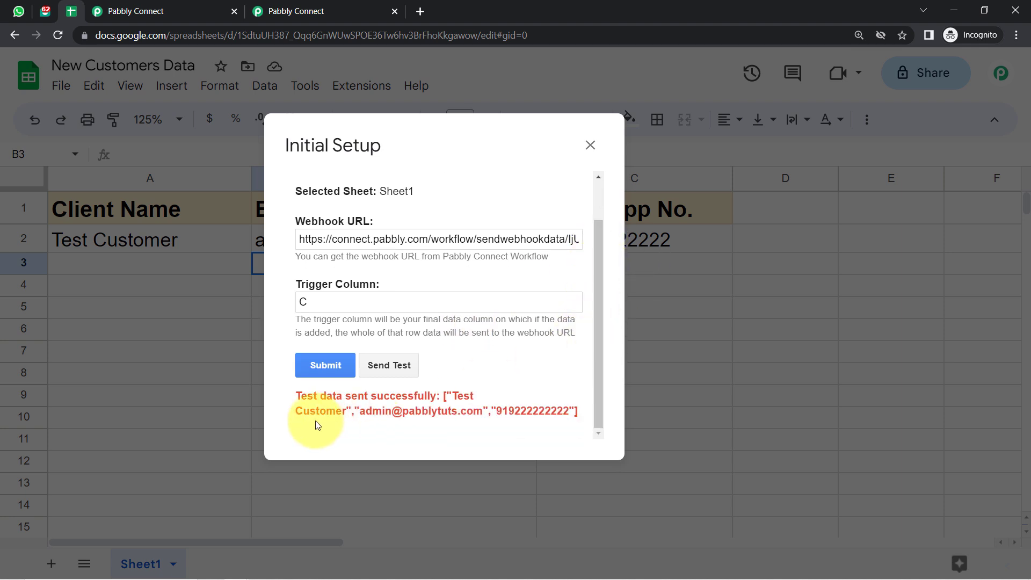
left_click_drag(299, 395, 550, 414)
left_click(528, 414)
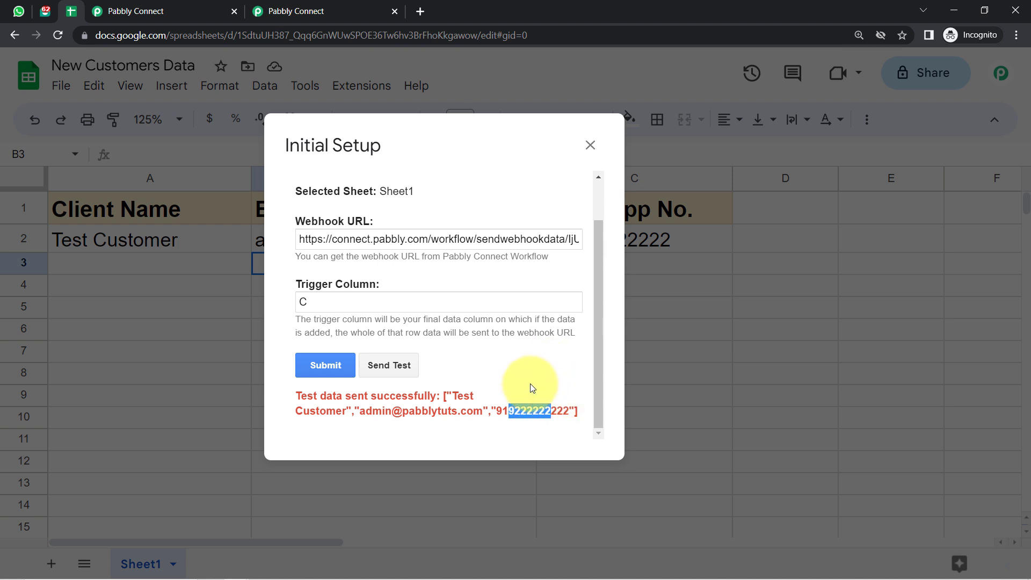
left_click(324, 365)
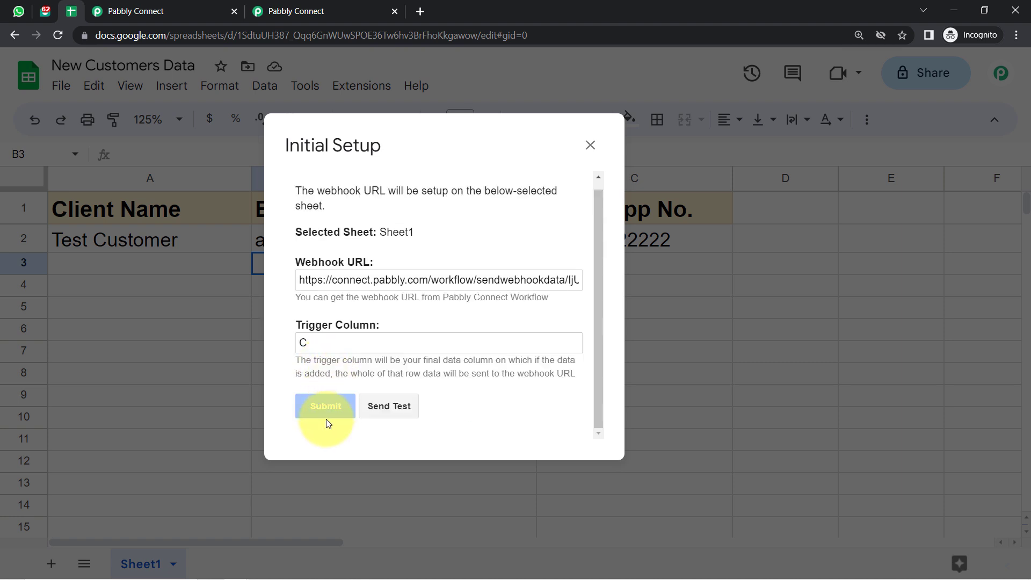
Close the webhook setup and return to Pabbly Connect's Response Received section.
left_click(590, 146)
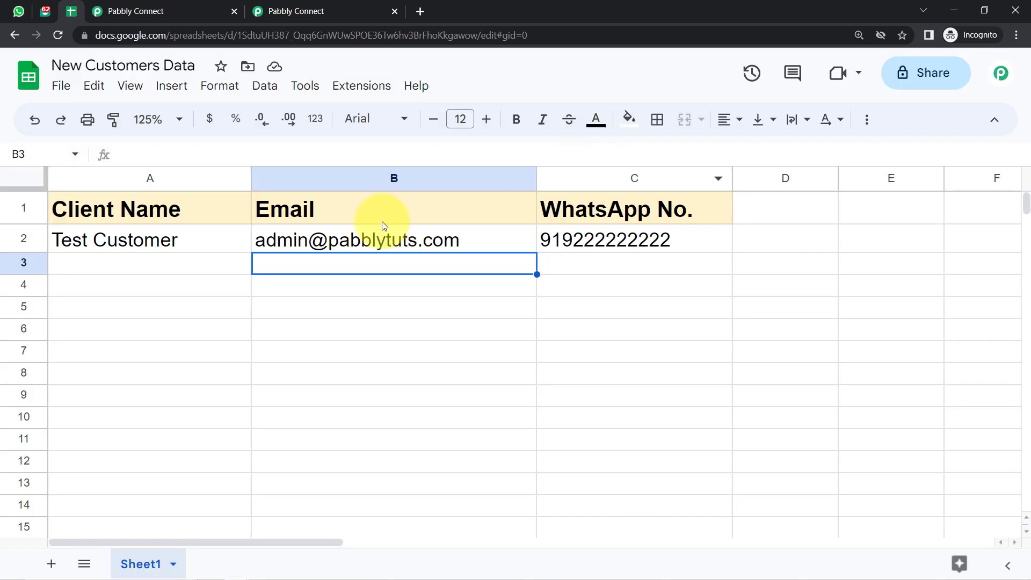
left_click(189, 7)
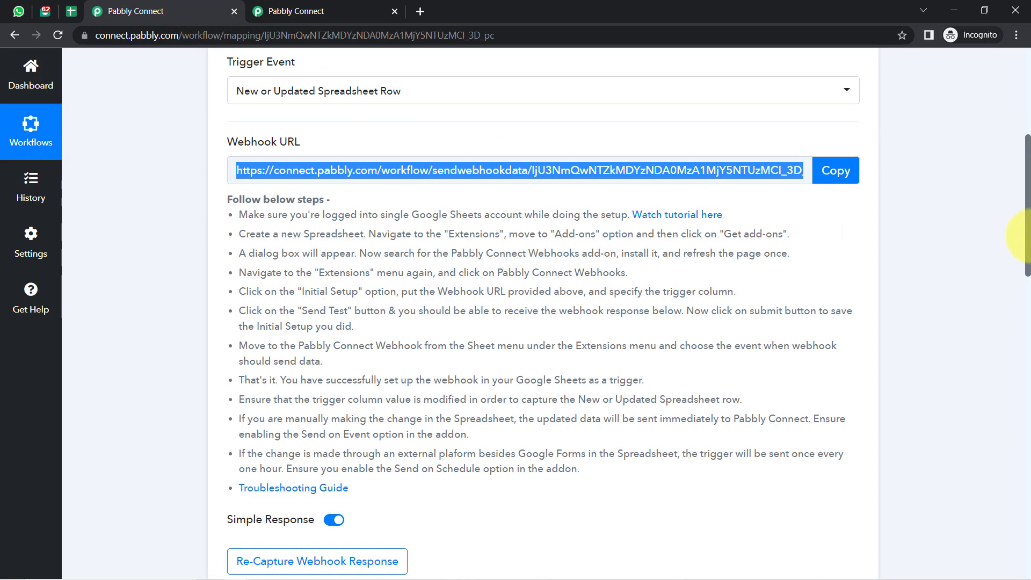
left_click_drag(1027, 203, 1027, 316)
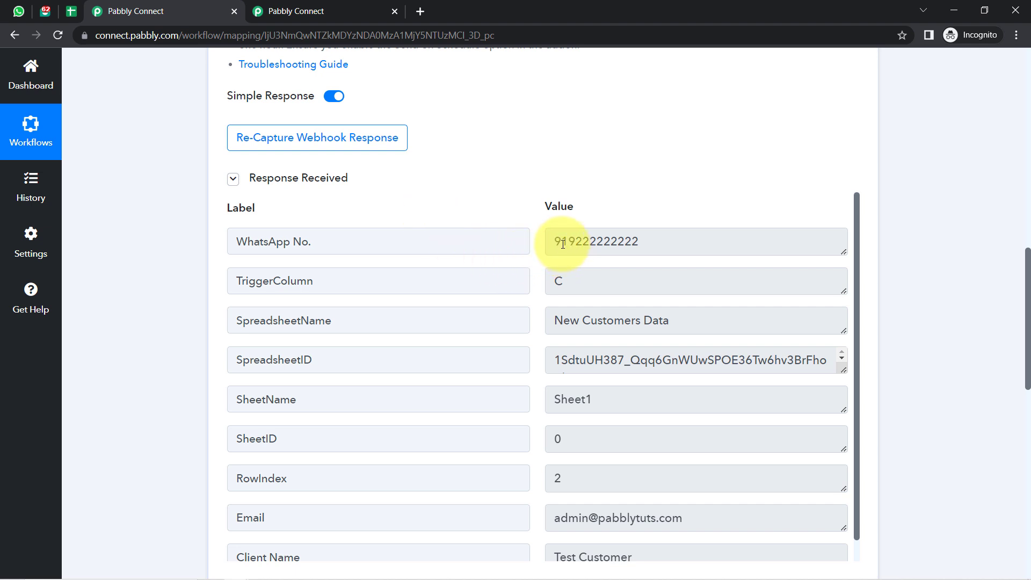
Review the captured WhatsApp number, trigger column C, spreadsheet name, email and client name.
left_click_drag(568, 243, 677, 245)
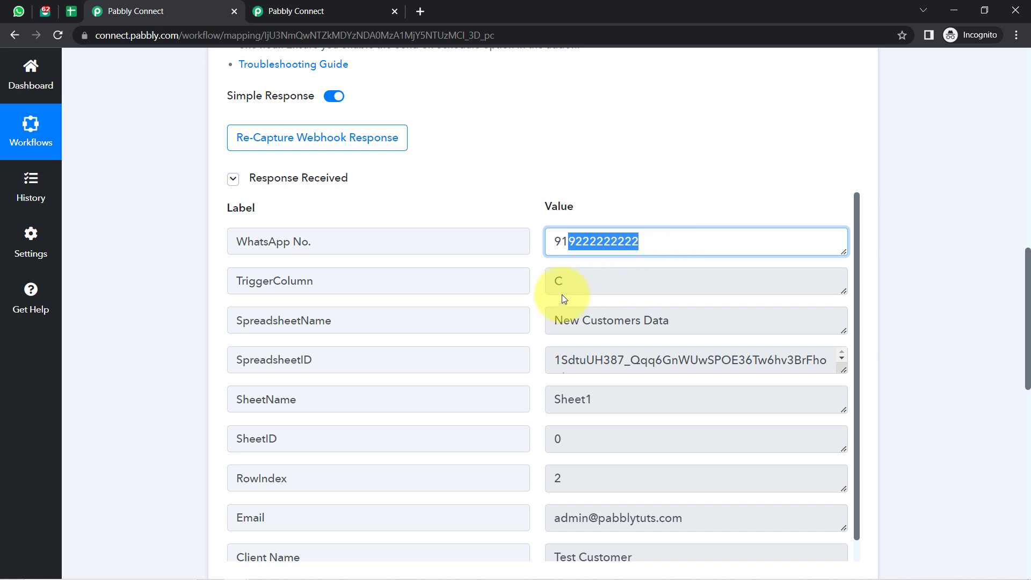
left_click(575, 286)
double_click(557, 281)
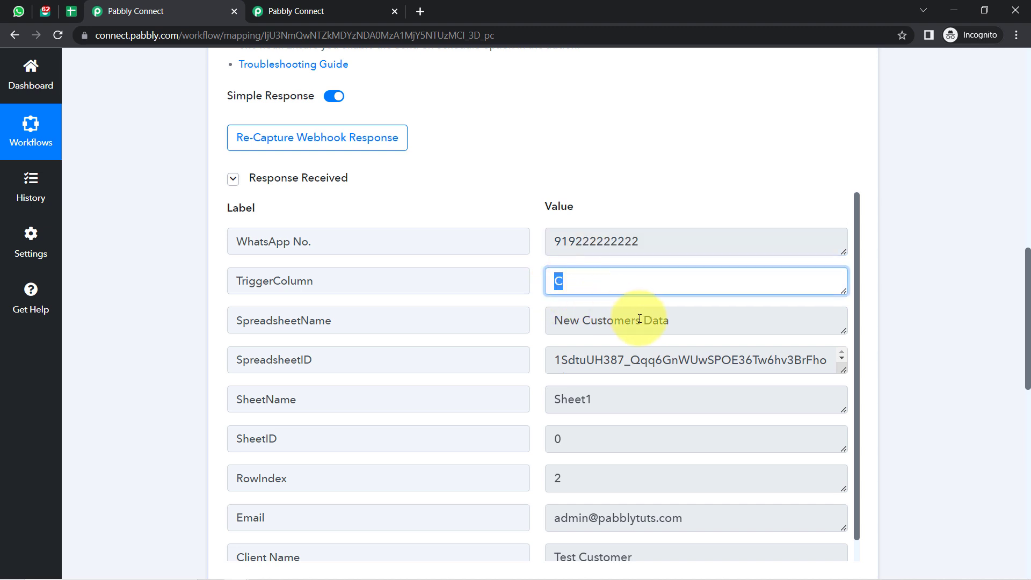
left_click_drag(640, 320, 591, 320)
left_click_drag(855, 280, 852, 360)
left_click_drag(1027, 311, 1026, 347)
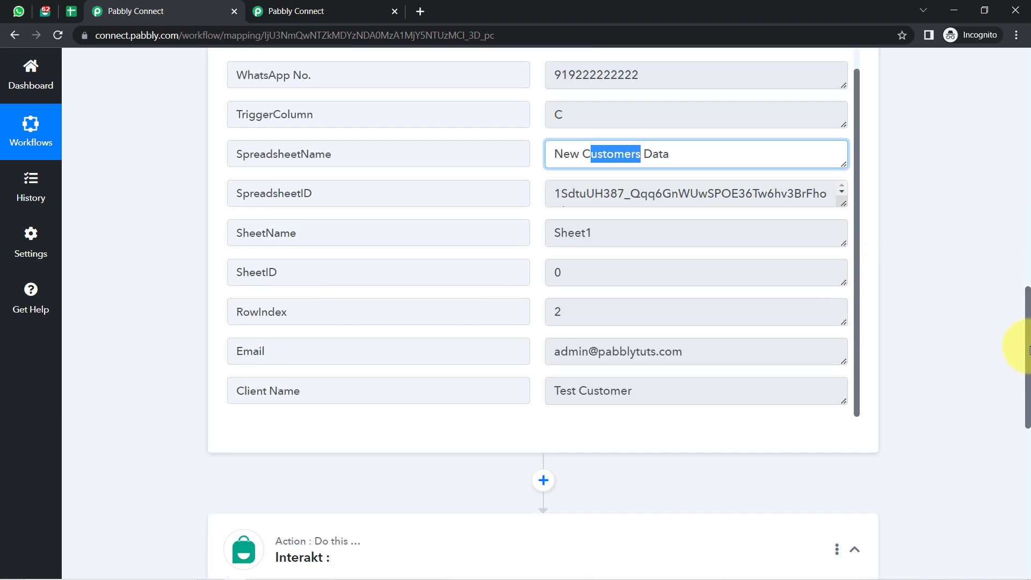
left_click(632, 352)
left_click_drag(626, 392, 554, 396)
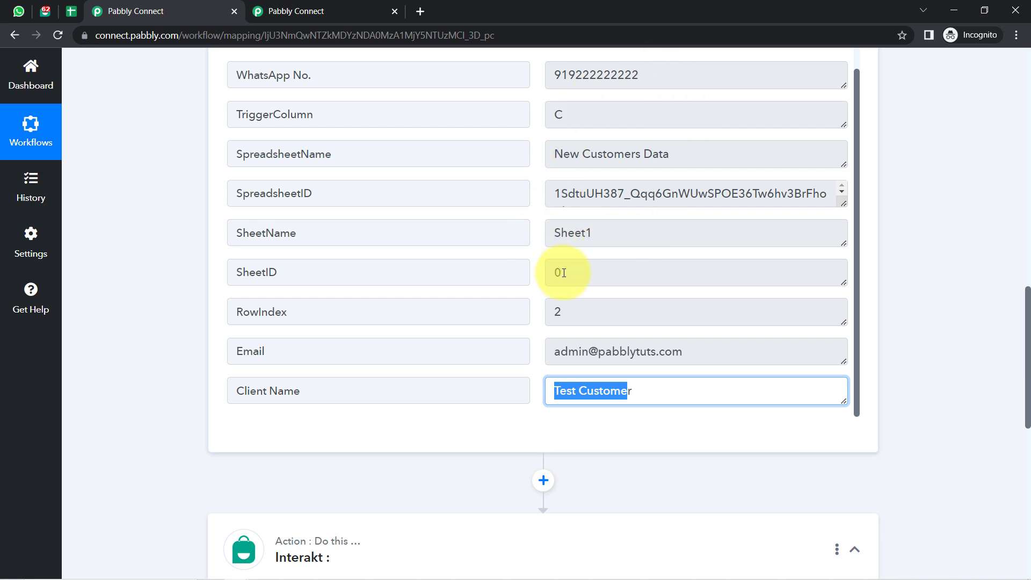
left_click(72, 12)
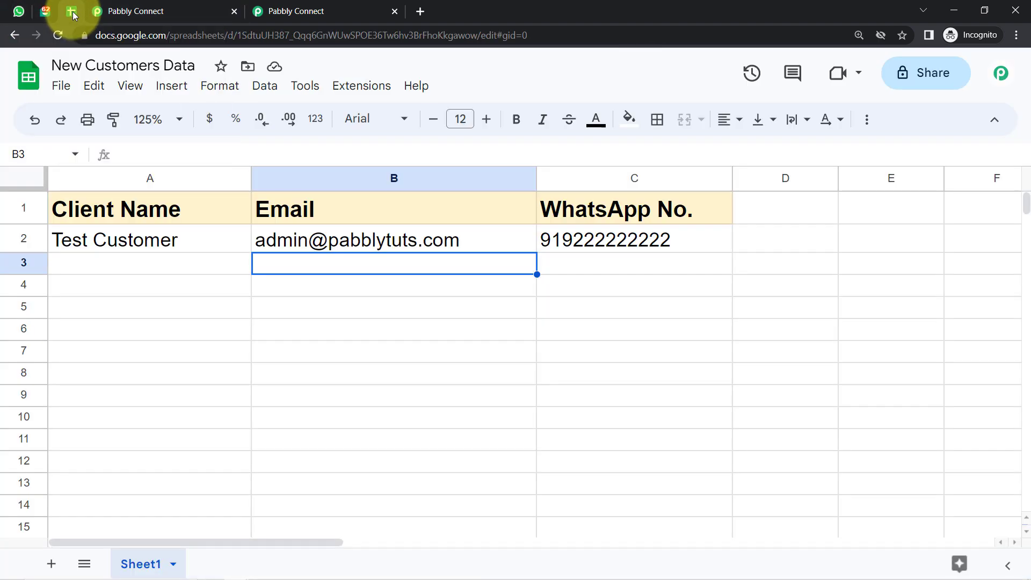
left_click(102, 11)
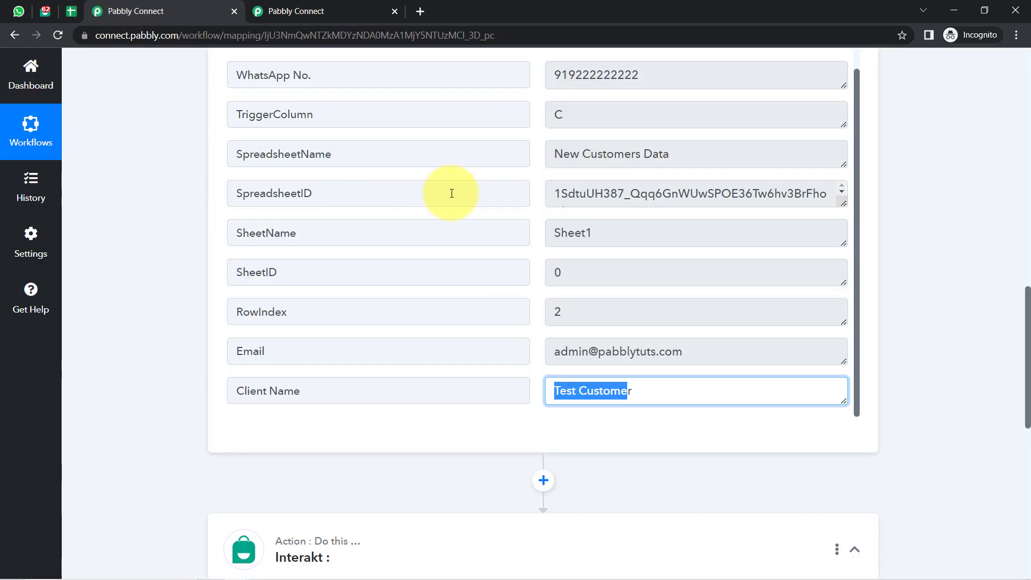
left_click_drag(1028, 299, 1012, 91)
mouse_move(739, 151)
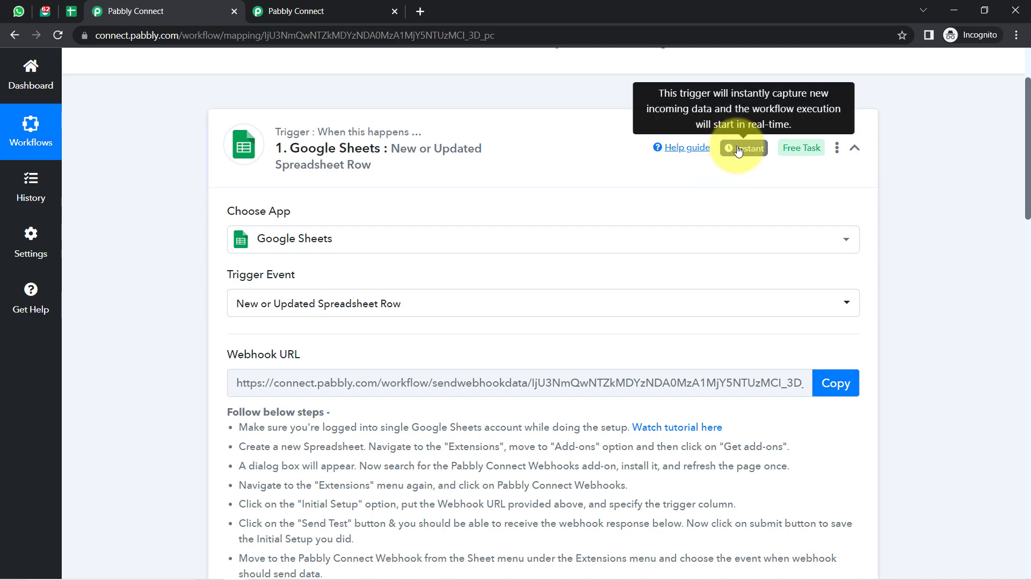
left_click(71, 10)
left_click_drag(200, 266, 562, 417)
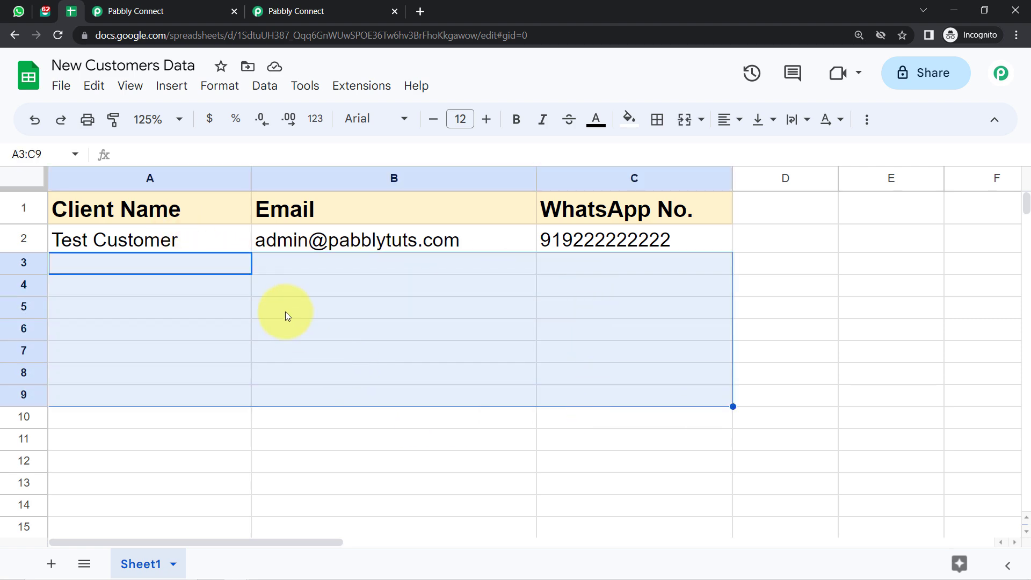
left_click(136, 11)
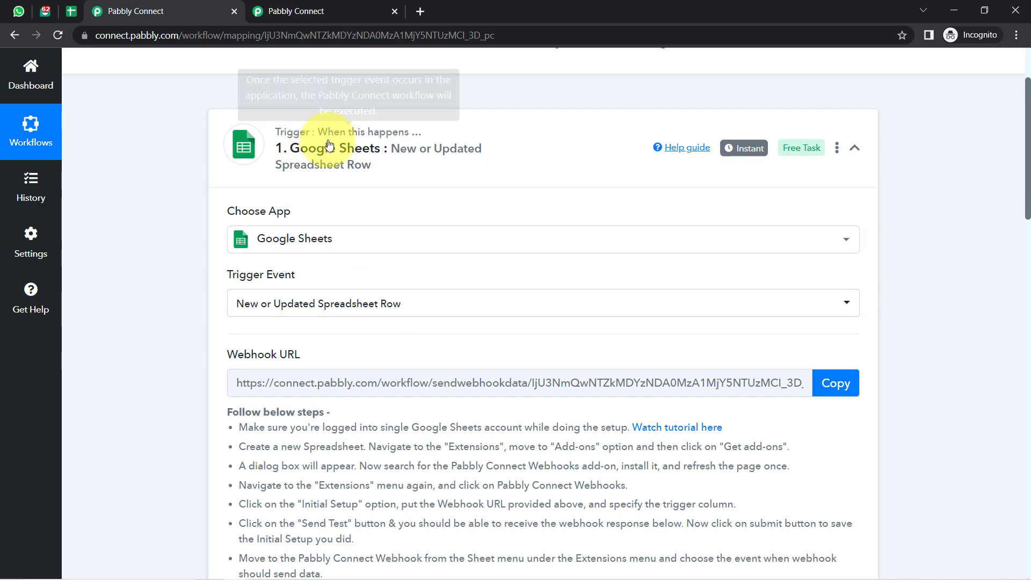
left_click(78, 10)
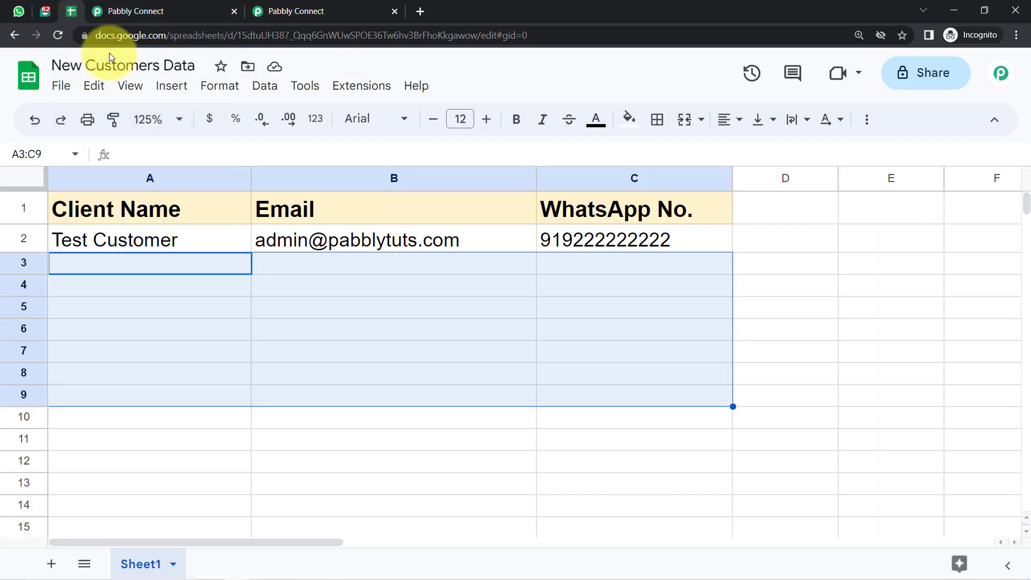
left_click(266, 380)
left_click(346, 86)
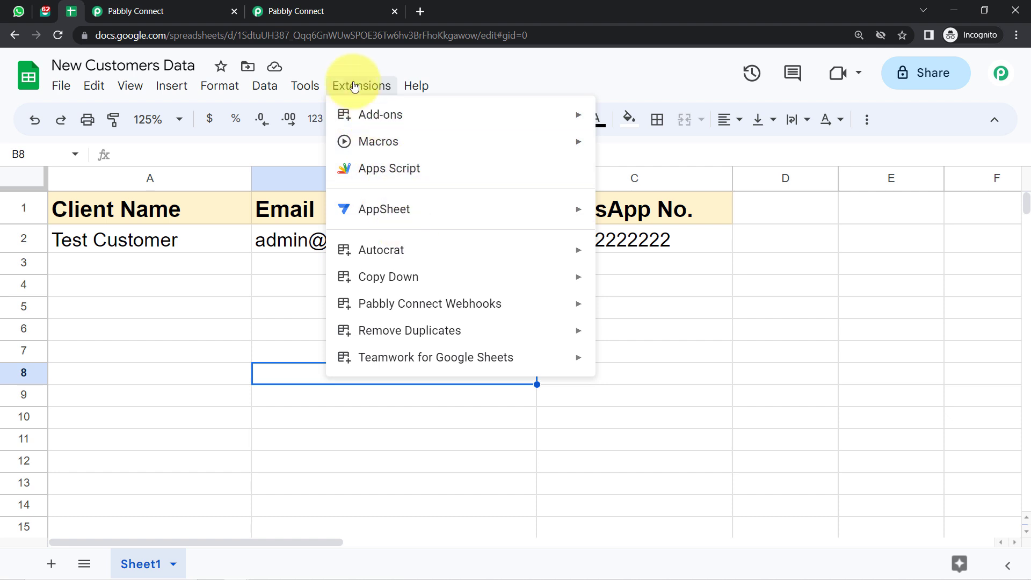
mouse_move(429, 316)
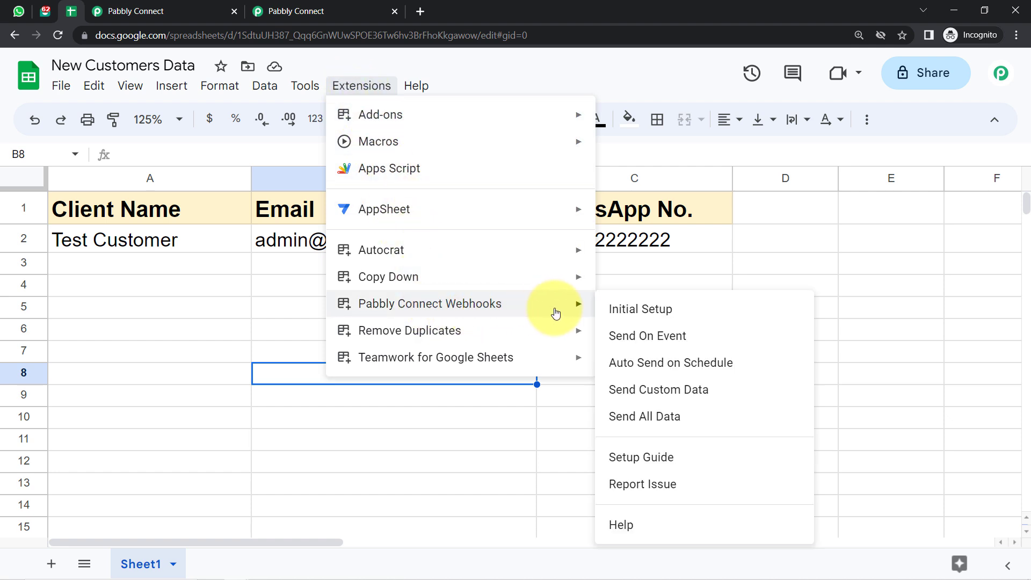
left_click(644, 344)
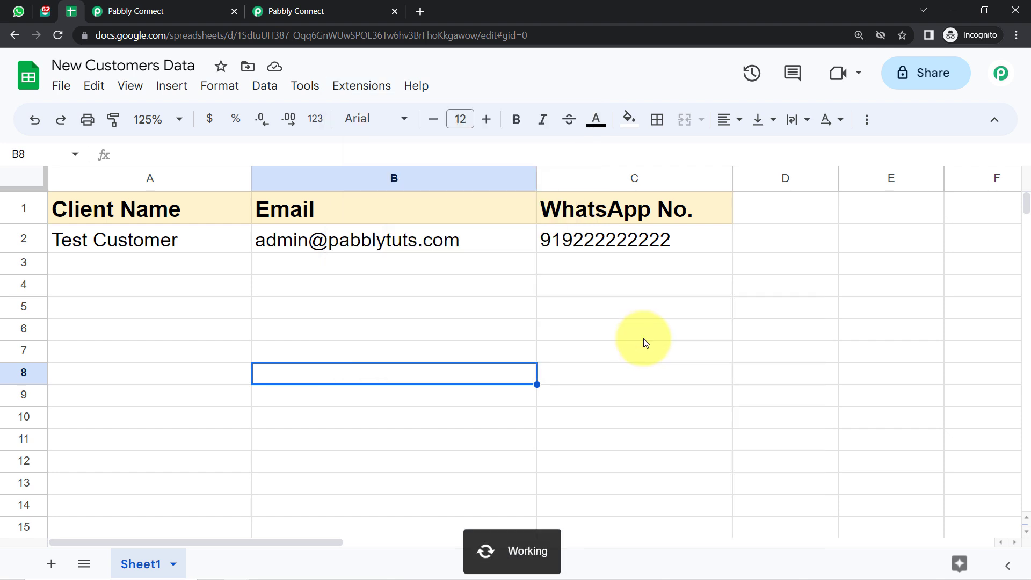
left_click(370, 89)
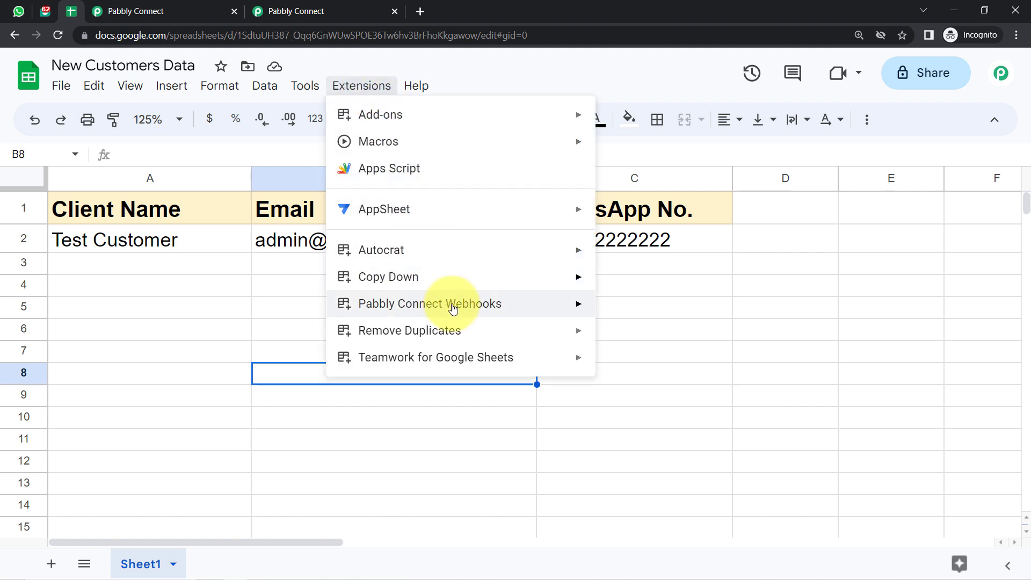
mouse_move(453, 304)
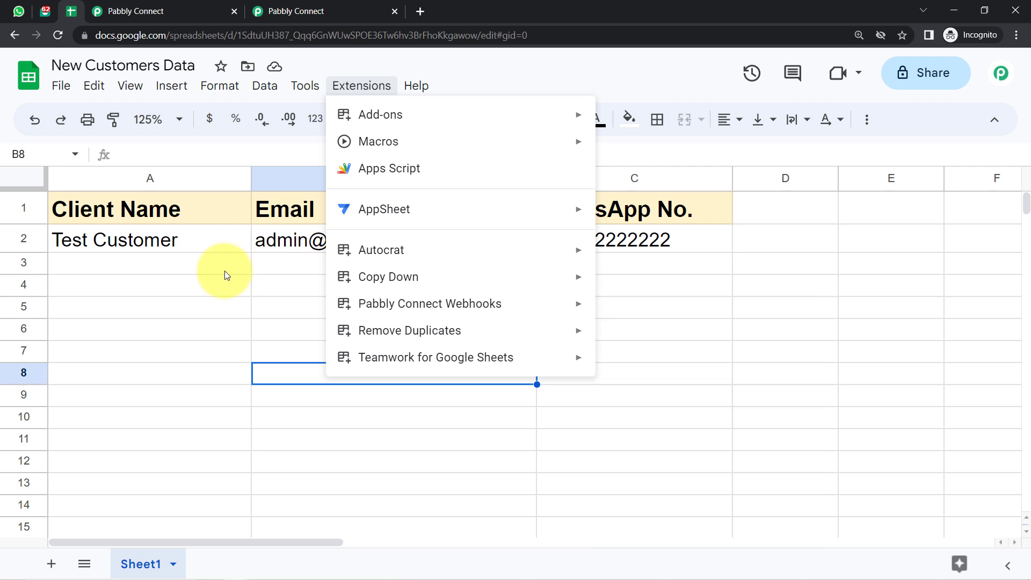
left_click_drag(226, 272, 605, 352)
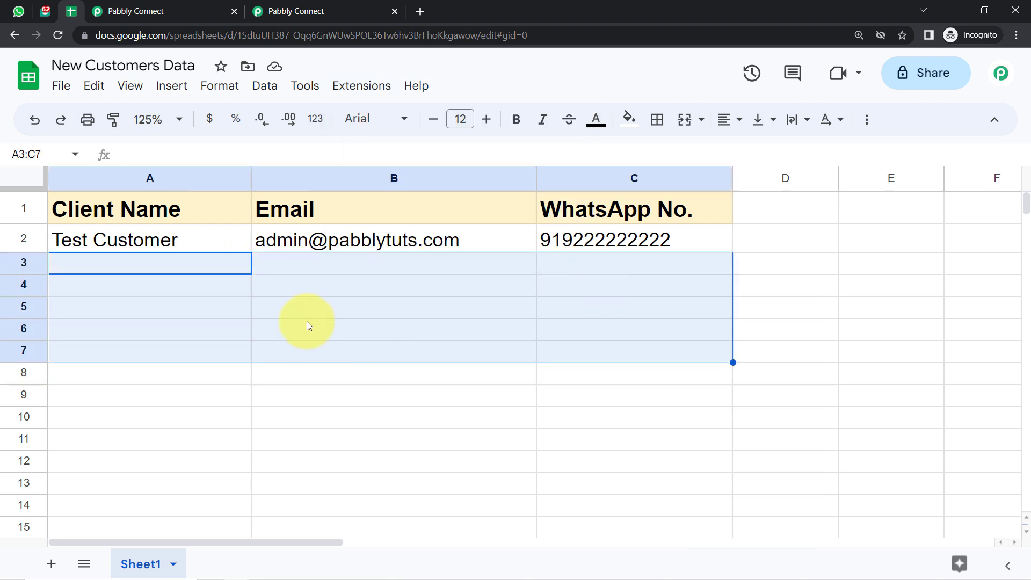
left_click(307, 325)
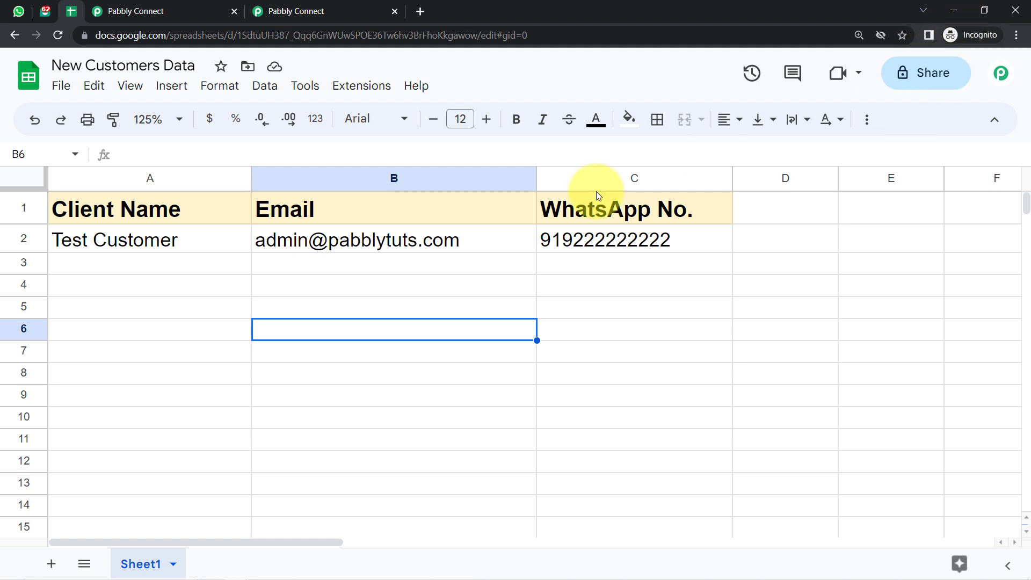
Review the Test Customer row fields captured by the trigger, then scroll down to the Interakt action.
left_click(171, 8)
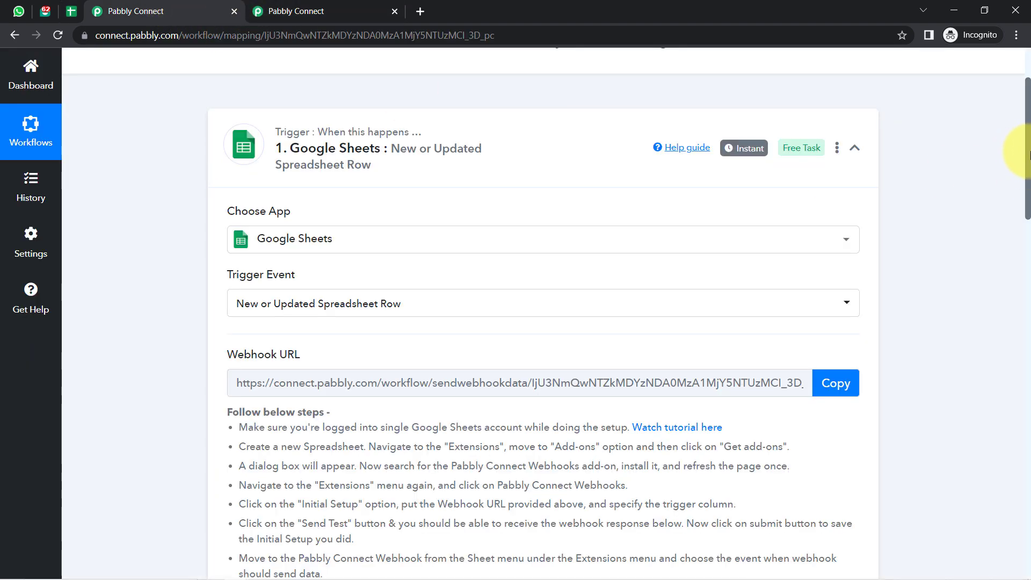
left_click_drag(1029, 156, 1029, 208)
left_click_drag(1028, 218, 1026, 333)
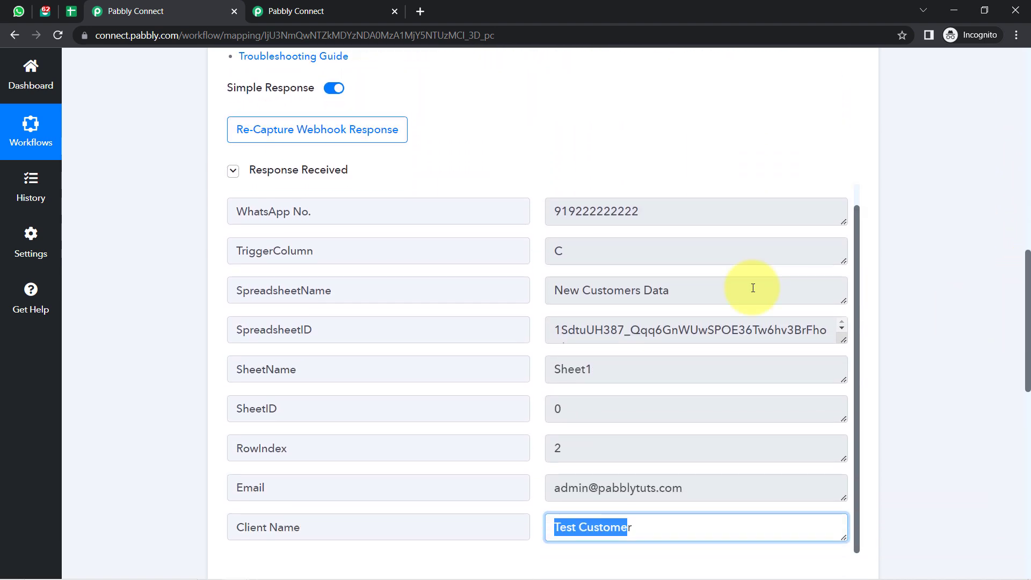
left_click_drag(647, 211, 559, 230)
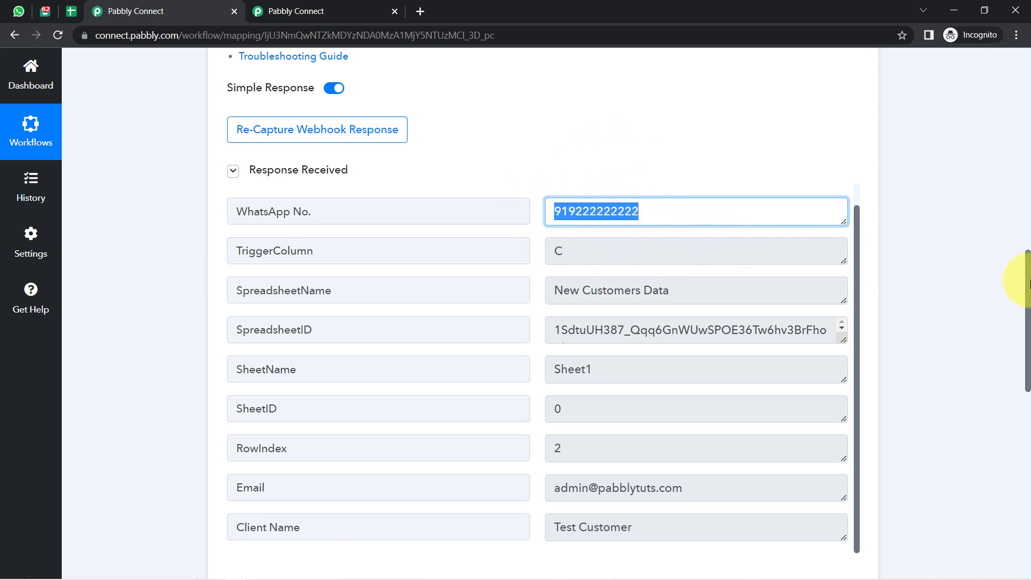
left_click_drag(1026, 273, 1002, 417)
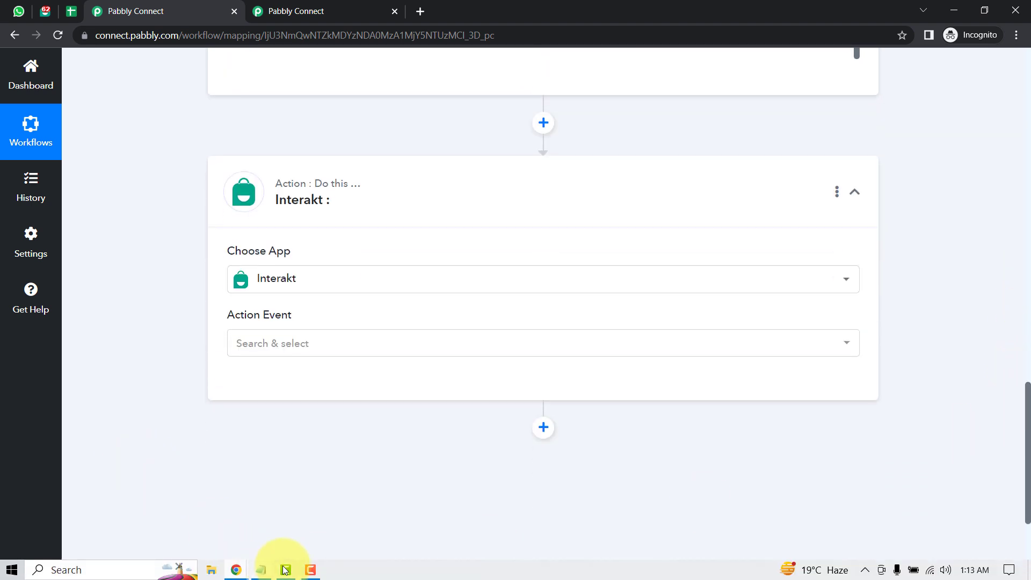
left_click(262, 571)
left_click(310, 336)
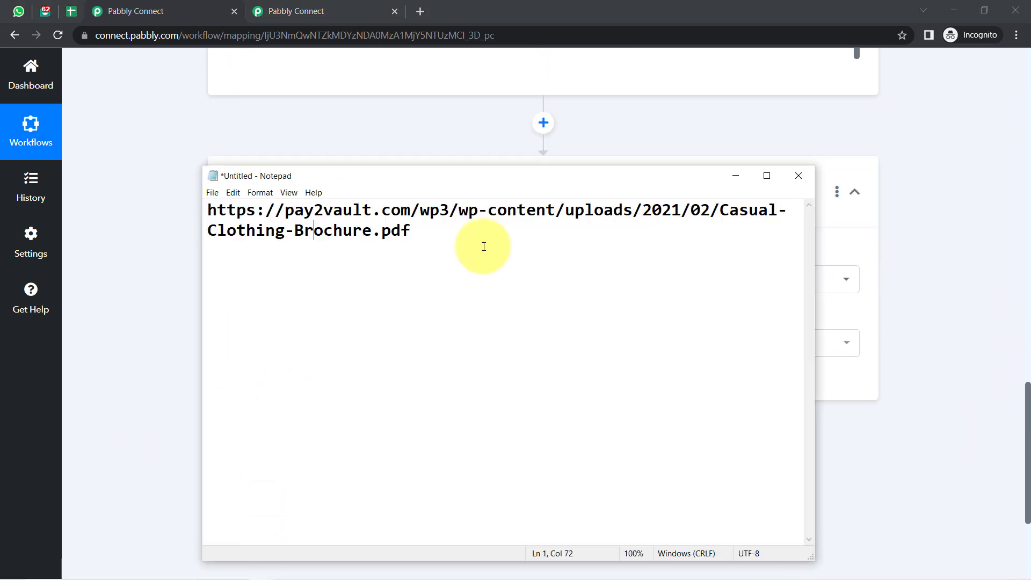
left_click_drag(424, 235, 156, 212)
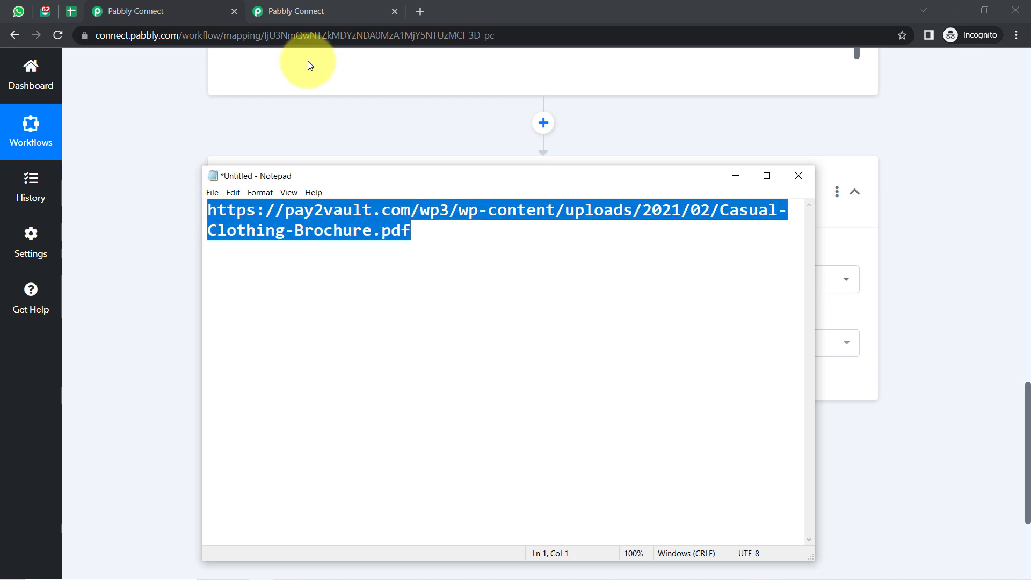
left_click(420, 12)
type("https://pay2vault.com/wp3/wp-content/uploads/2021/02/Casual-Clothing-Brochure.pdf")
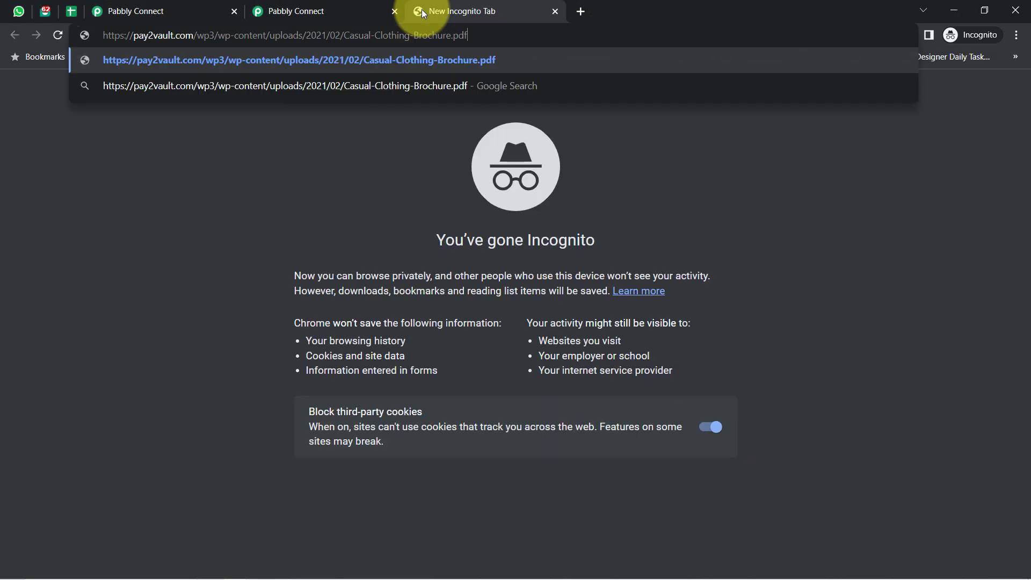
key("Return")
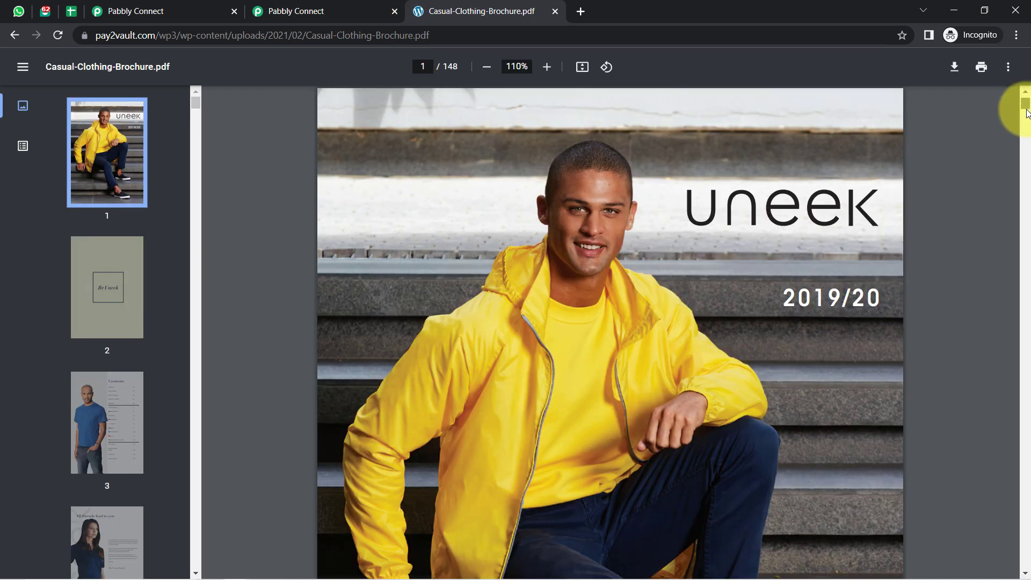
left_click_drag(1026, 112, 1026, 132)
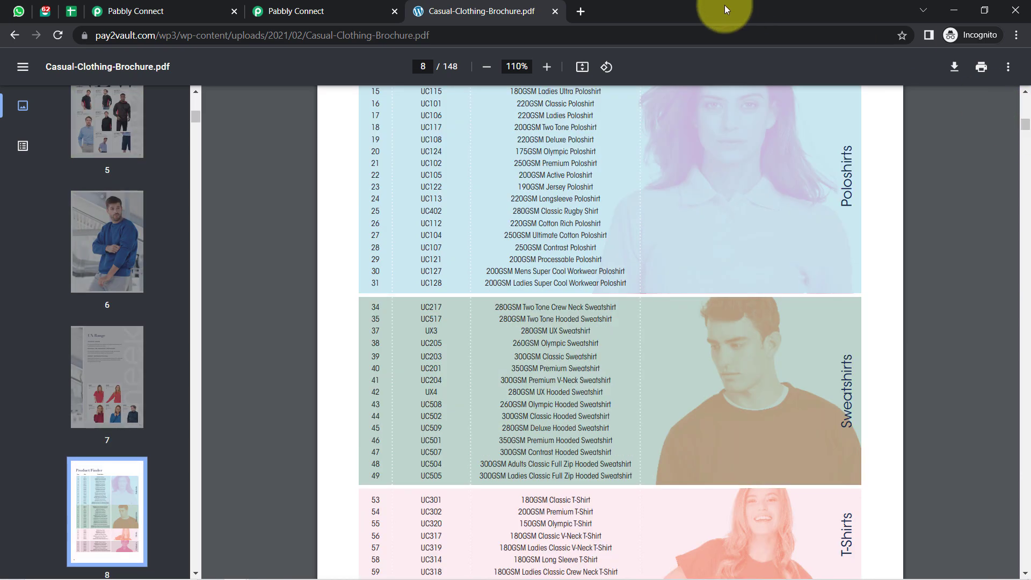
left_click(553, 11)
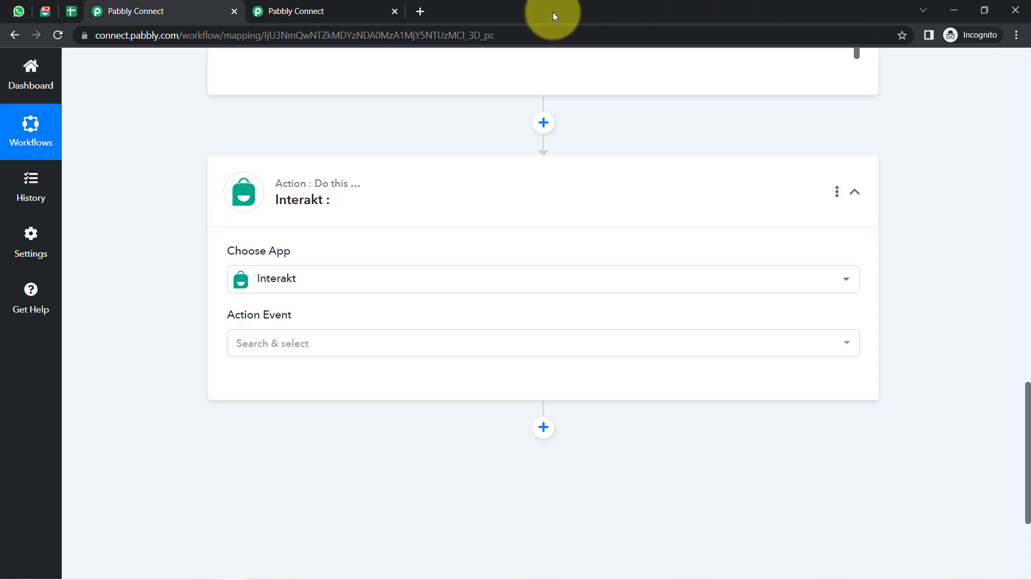
Set the Interakt action event to Send WhatsApp Template Message and begin connecting the account.
mouse_move(323, 215)
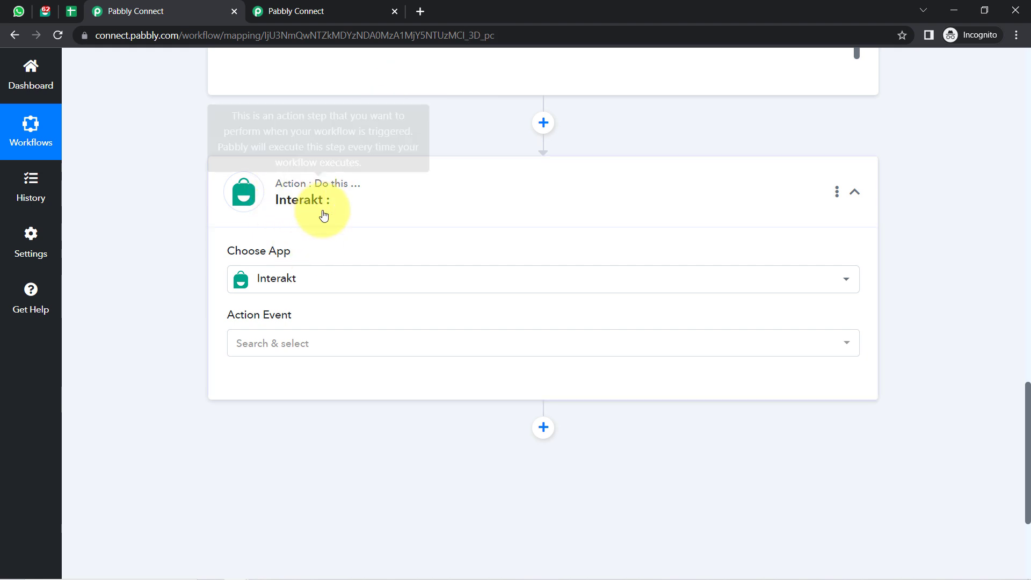
left_click(247, 354)
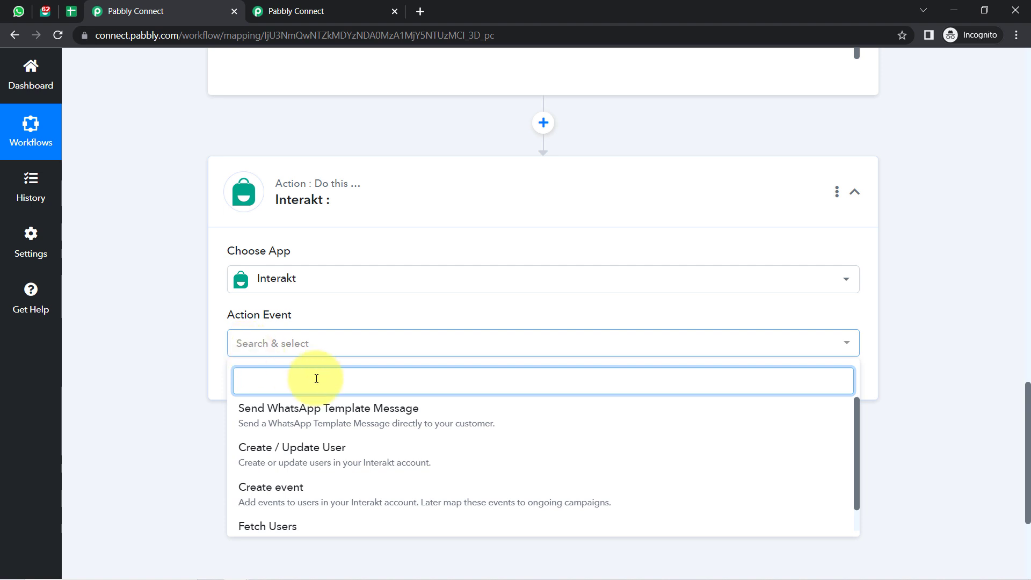
left_click(317, 421)
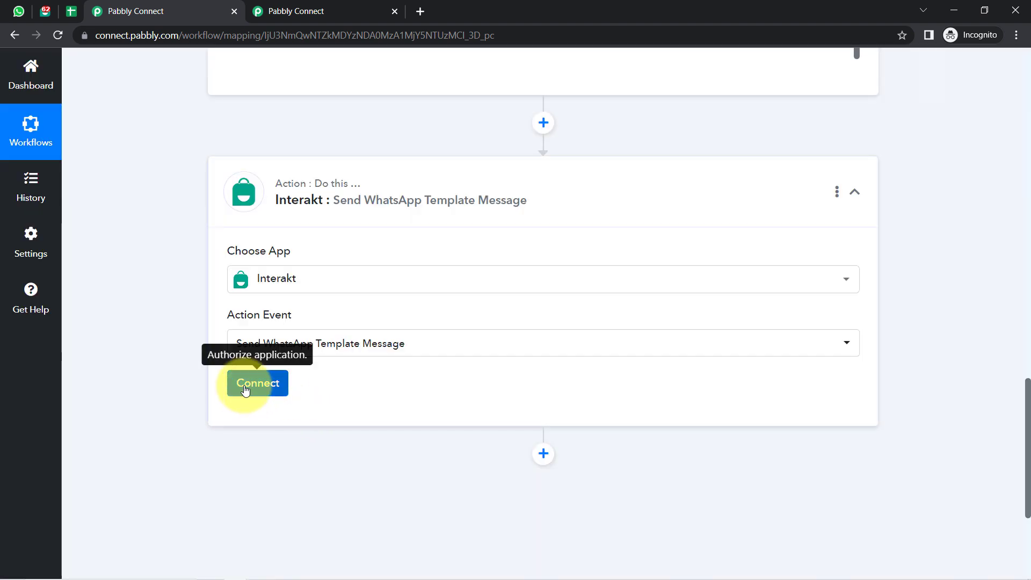
left_click(245, 390)
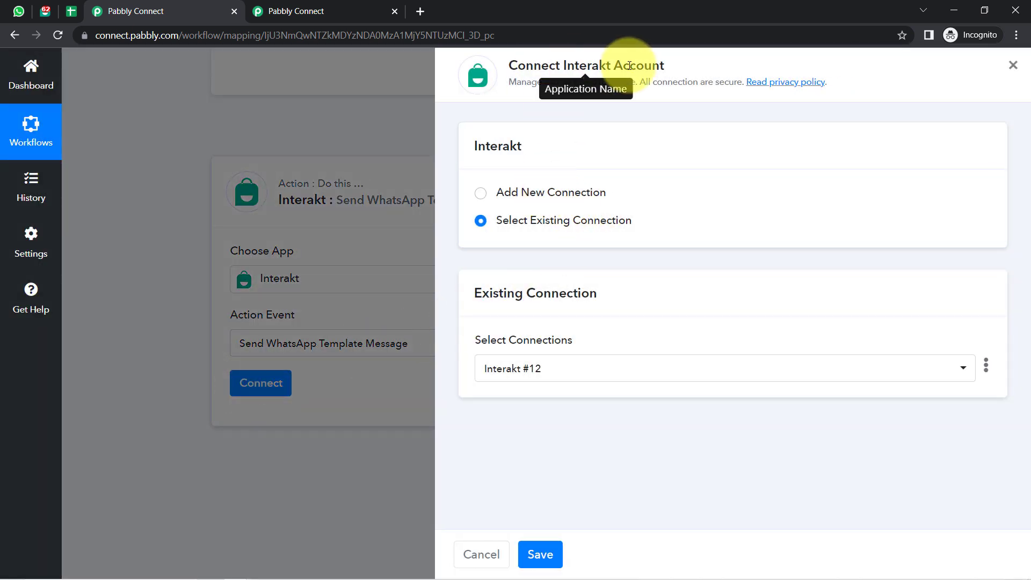
Add new connection Interakt #13 and open Interakt's developer settings page in a new tab.
left_click(547, 191)
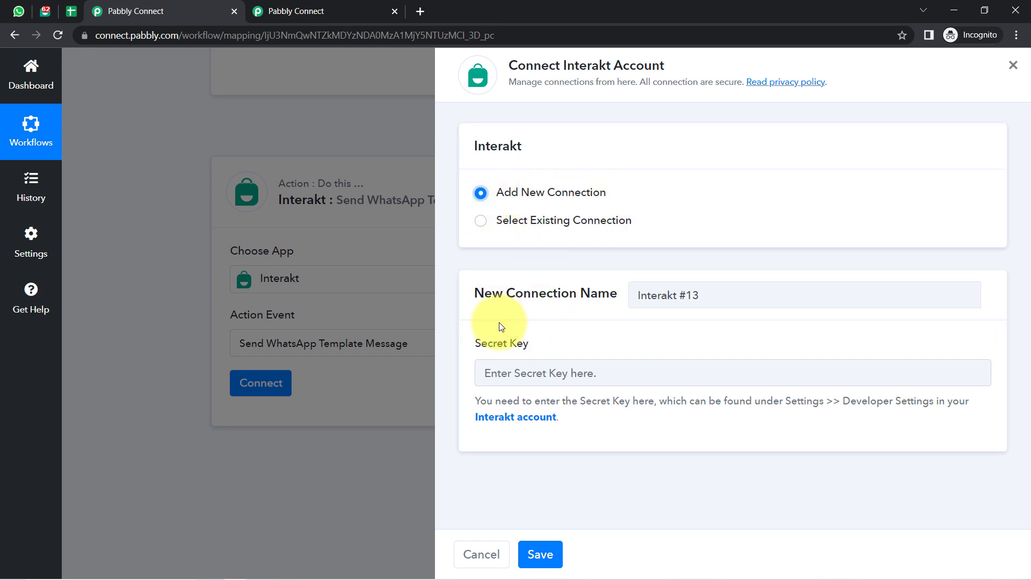
right_click(505, 414)
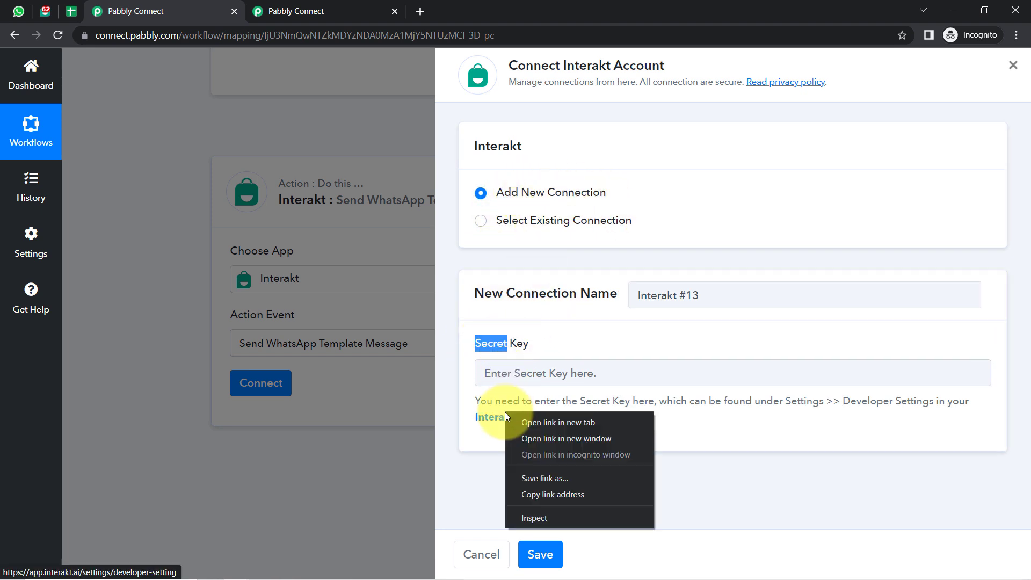
left_click(517, 420)
left_click_drag(486, 402, 579, 422)
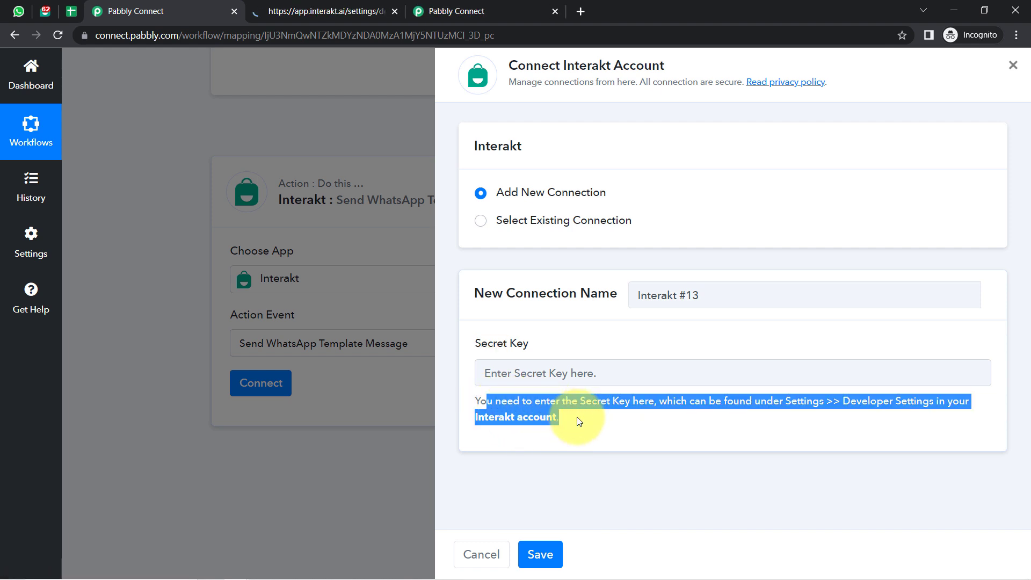
left_click(595, 426)
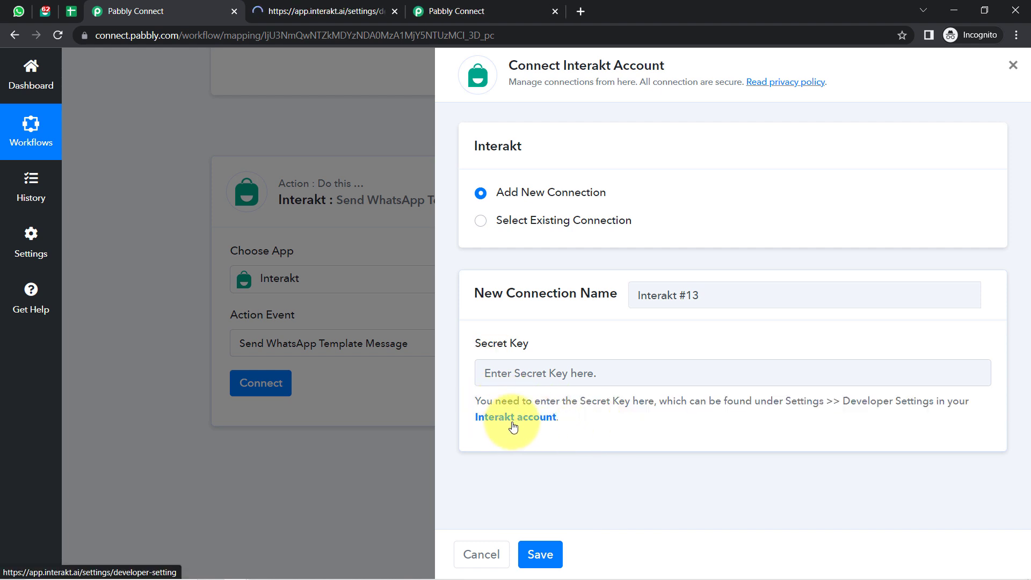
left_click(338, 9)
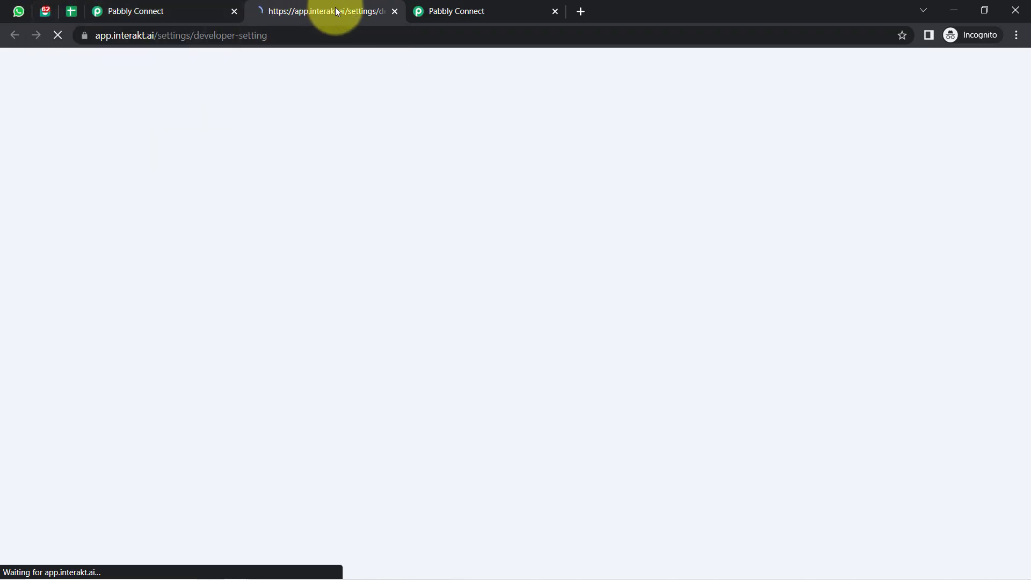
Copy the Secret Key from Interakt's Developer Settings and return to Pabbly Connect.
left_click_drag(239, 35, 329, 35)
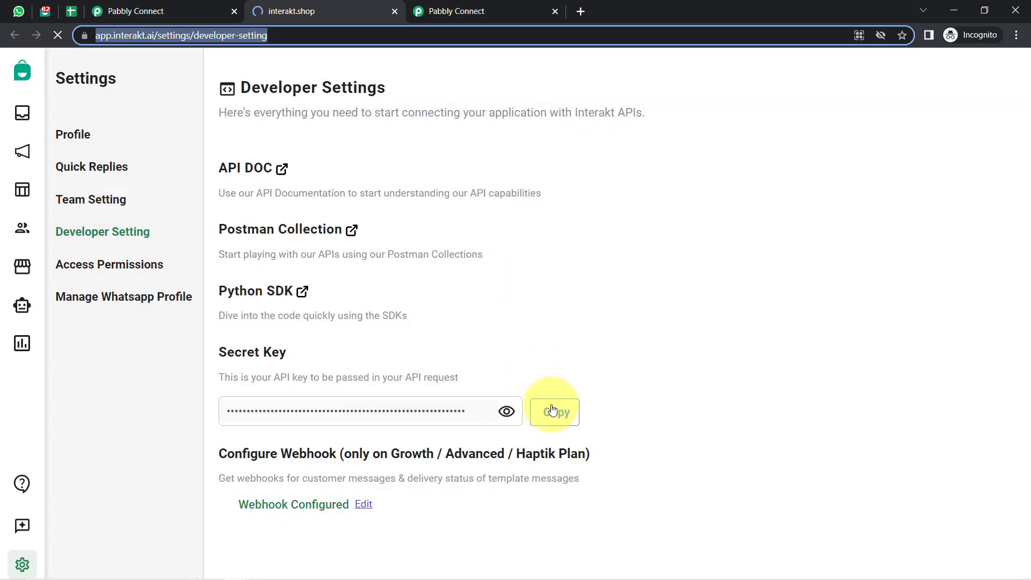
left_click(553, 411)
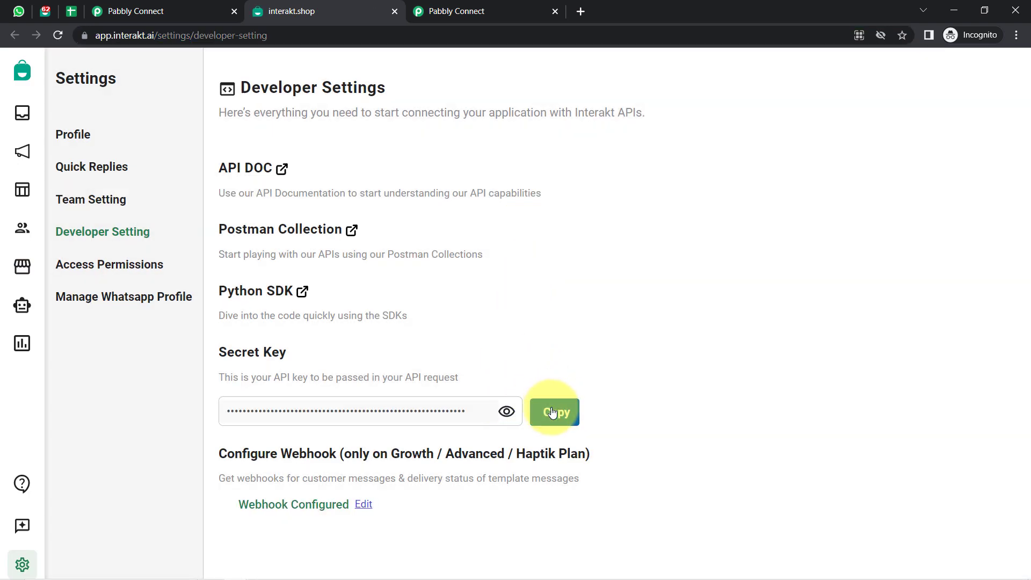
left_click(153, 11)
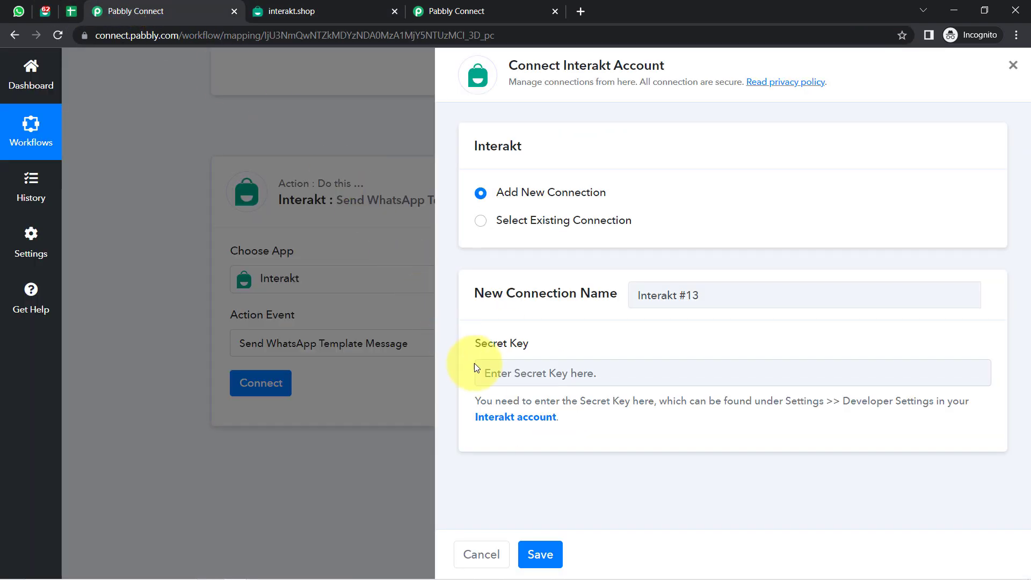
Paste the Interakt secret key into the Interakt #13 connection and save it.
left_click(495, 375)
key("ctrl+v")
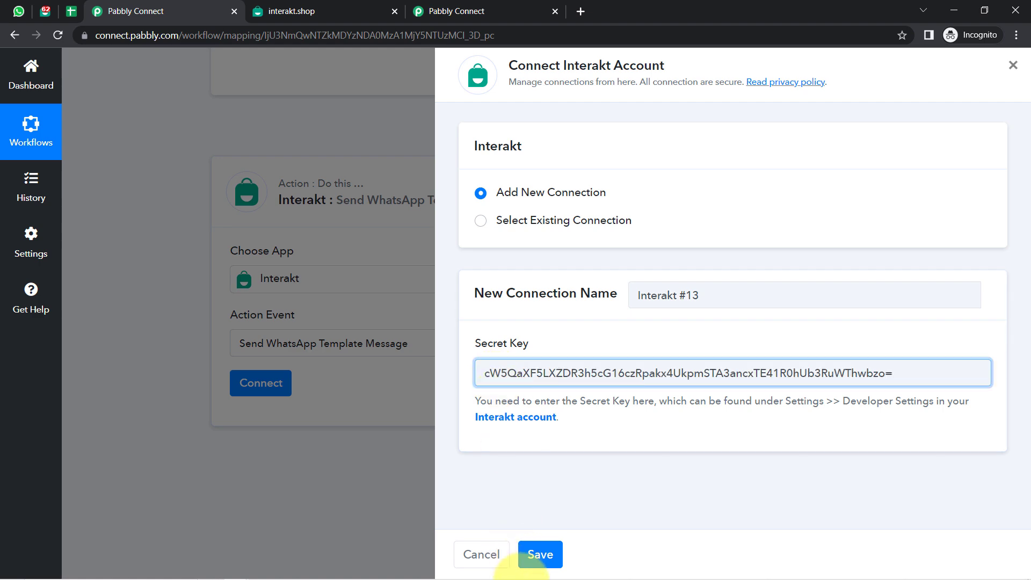
left_click(540, 554)
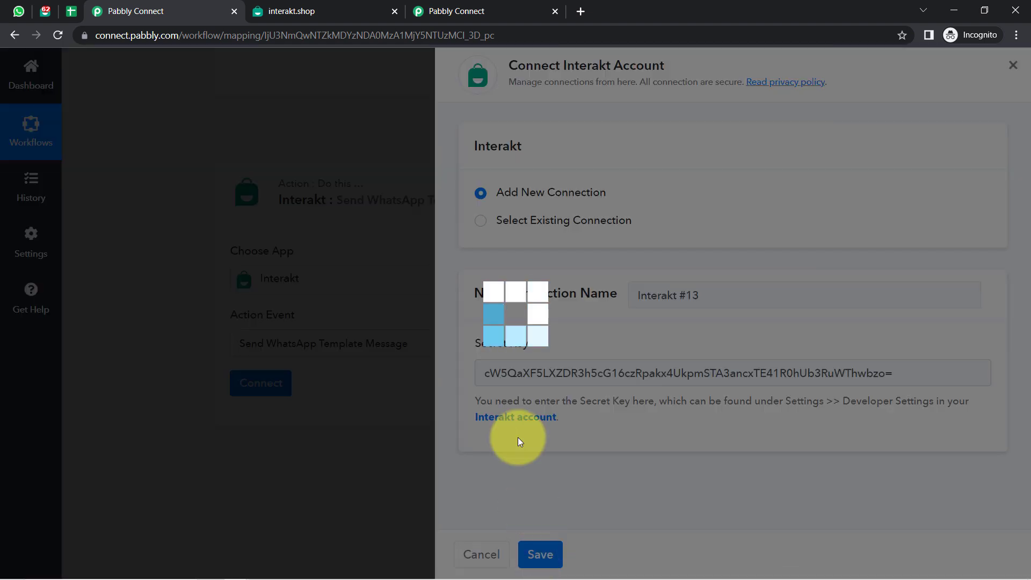
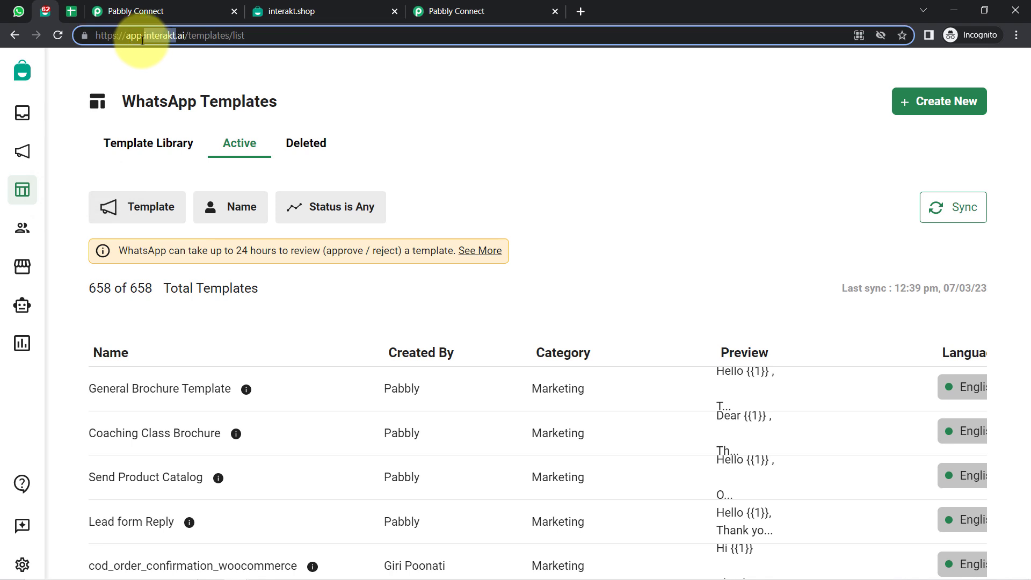
left_click_drag(145, 36, 176, 35)
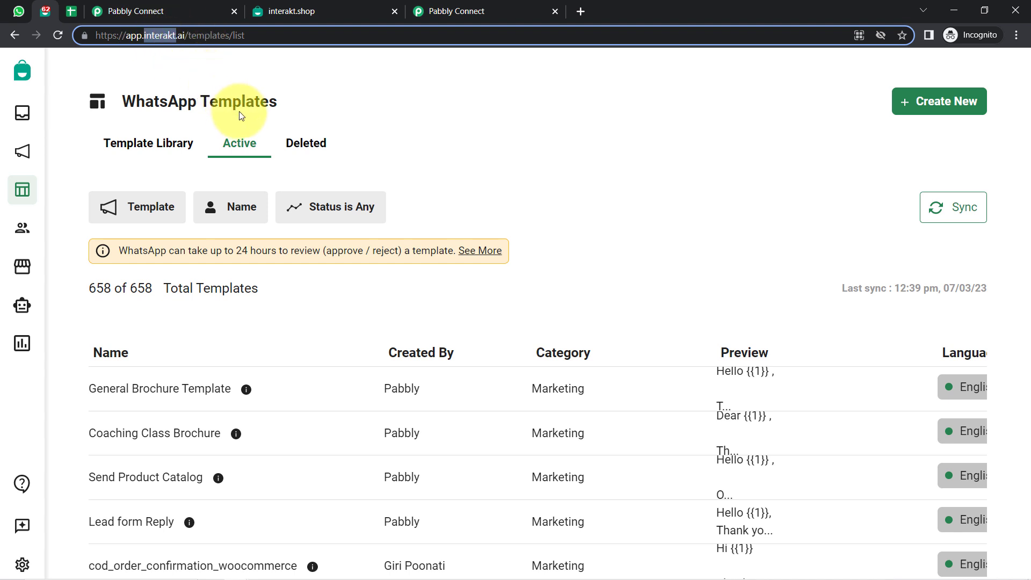
left_click_drag(107, 102, 280, 102)
left_click(279, 101)
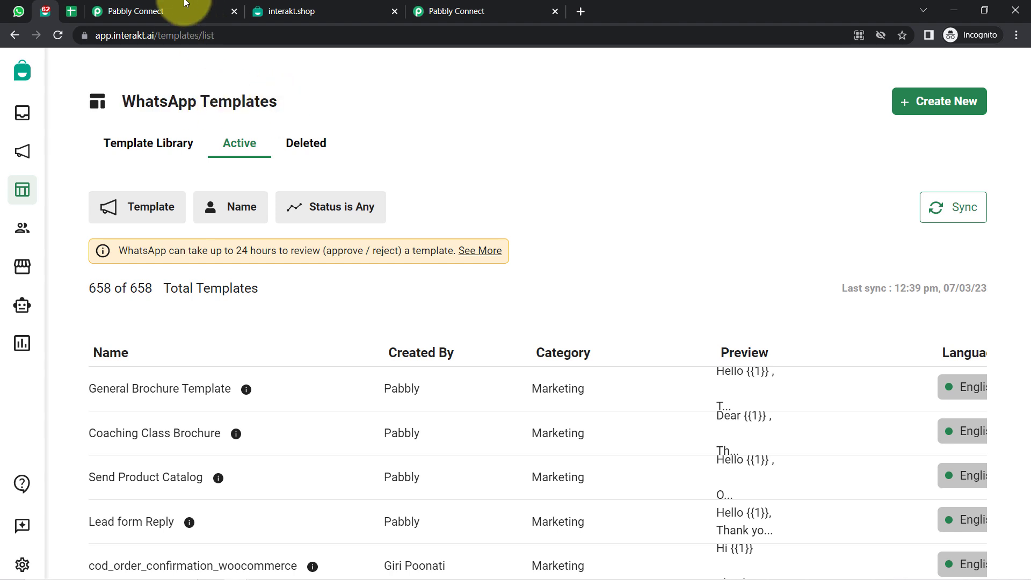
left_click(161, 11)
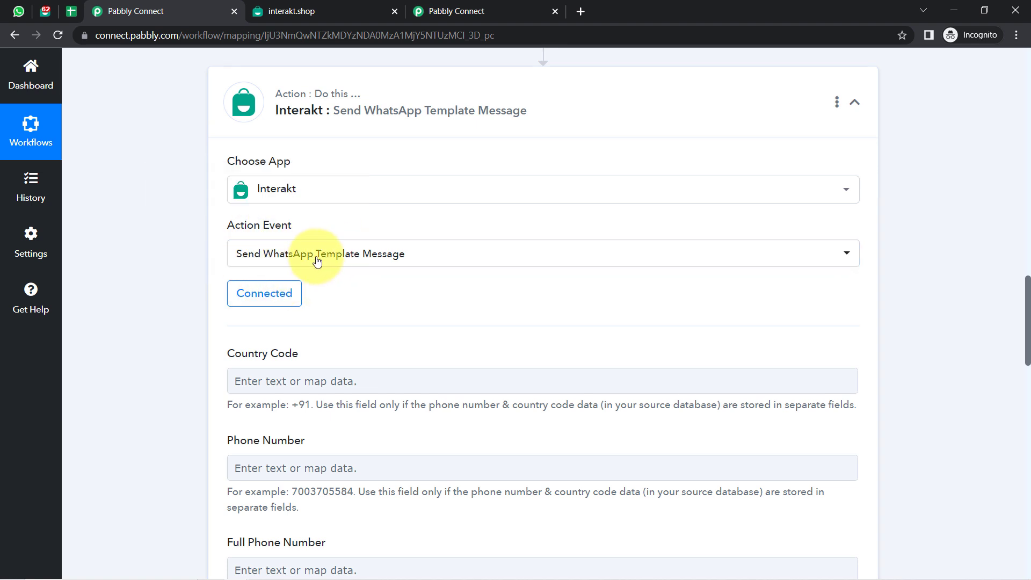
left_click(48, 5)
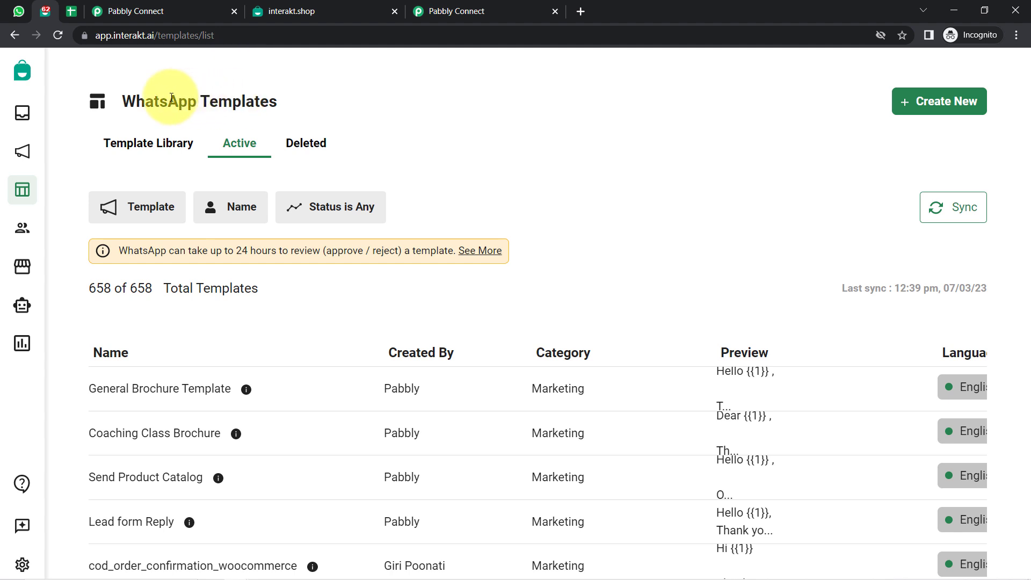
Point out the WhatsApp Templates heading on the Interakt page.
left_click_drag(137, 101, 267, 102)
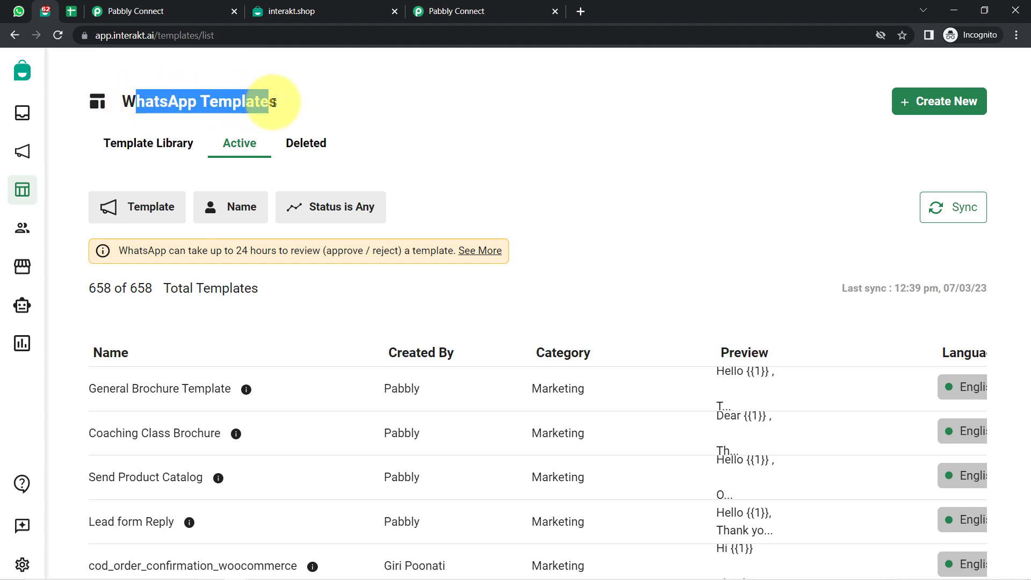
left_click(133, 94)
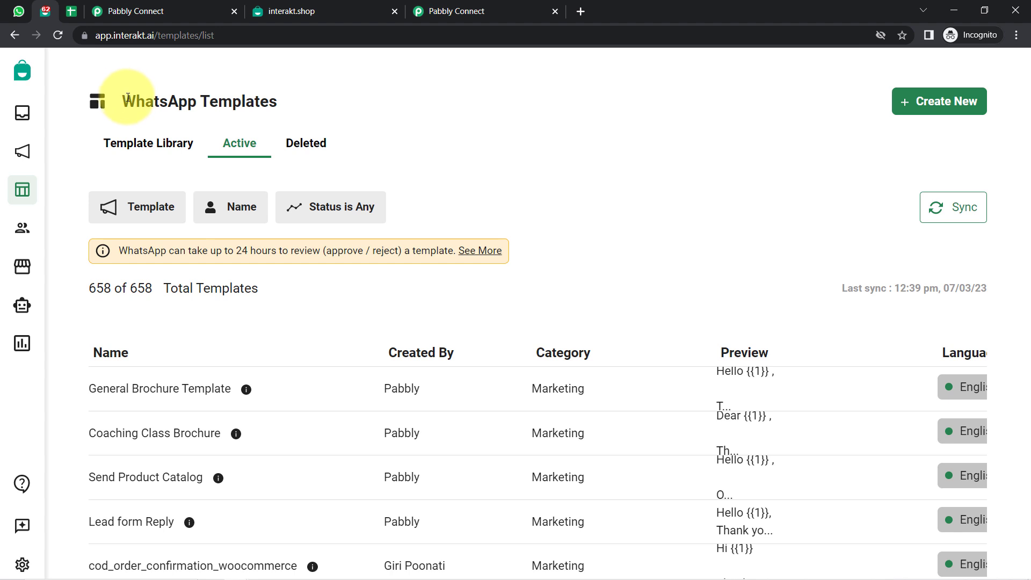
left_click_drag(128, 97, 264, 99)
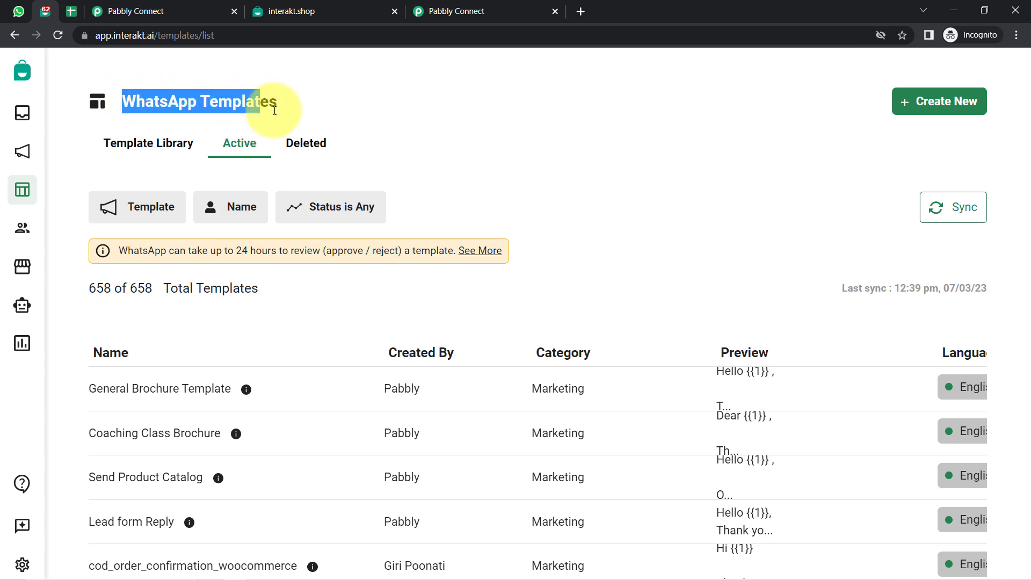
left_click(147, 97)
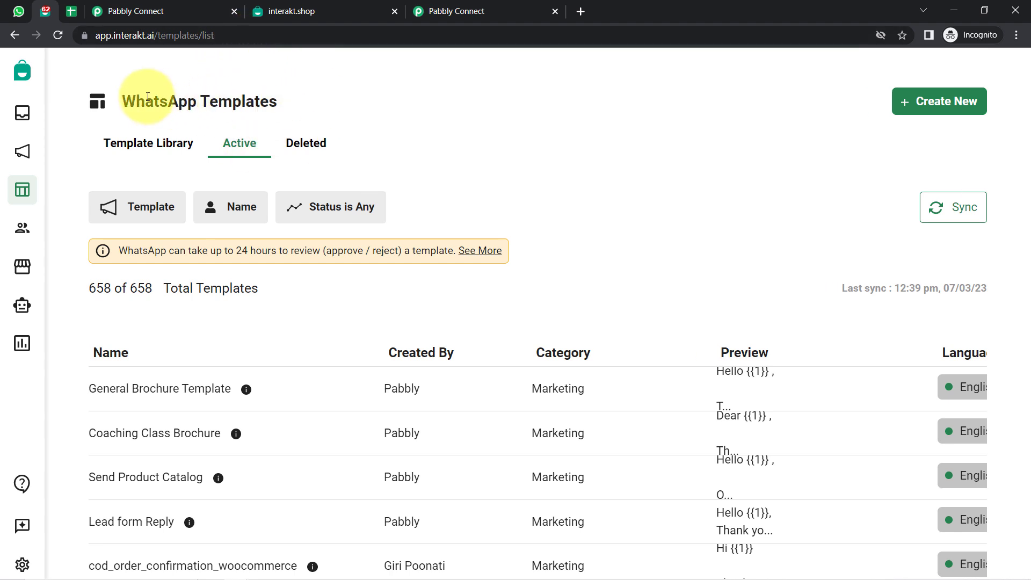
left_click_drag(147, 97, 707, 152)
left_click(762, 161)
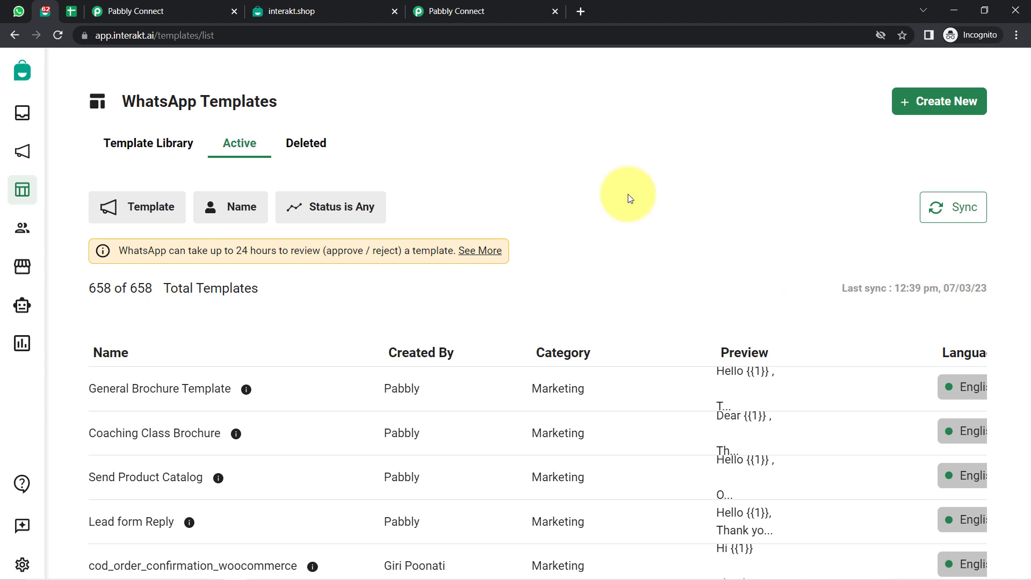
Search the page for 'catalog' and open the Send Product Catalog template.
scroll(629, 198, "down", 2)
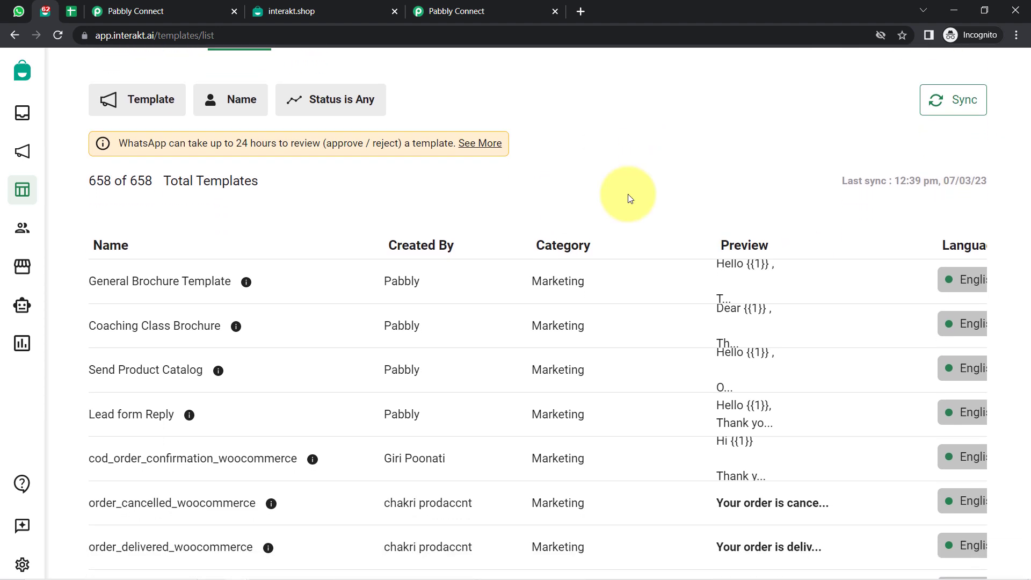
key("ctrl+f")
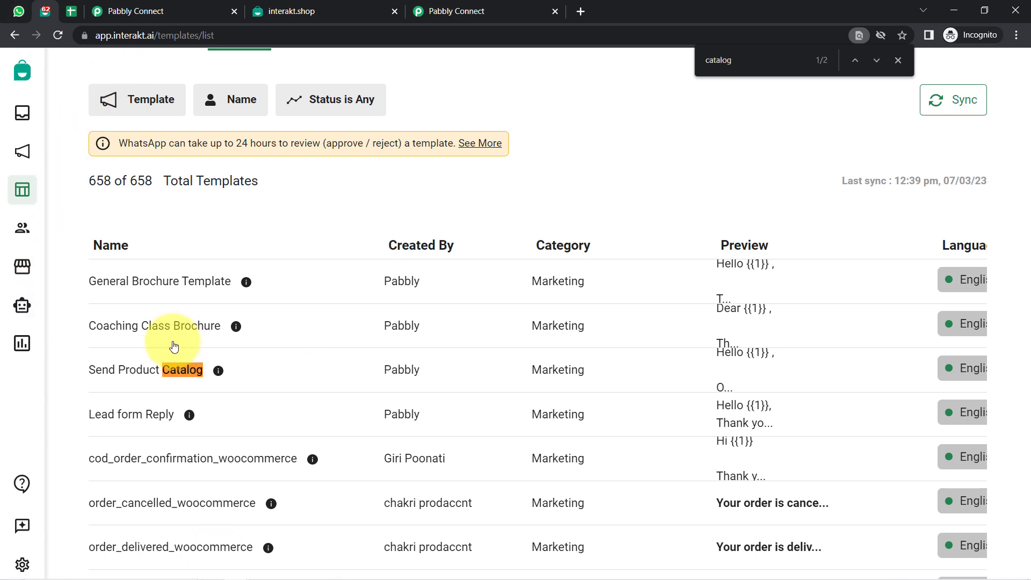
left_click(138, 369)
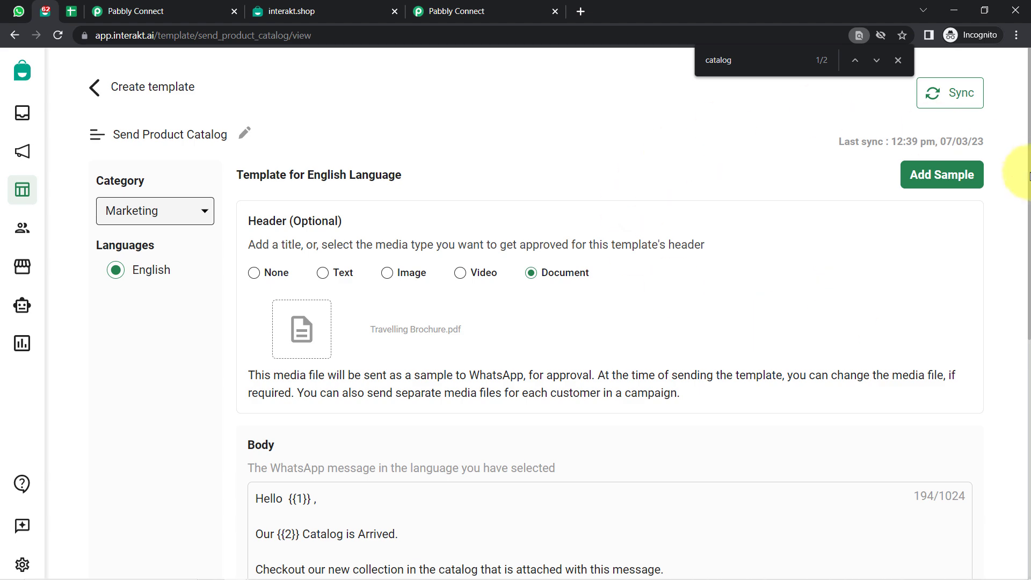
Scan the Send Product Catalog header and body, close the find bar, and go back to the templates list.
left_click_drag(1027, 200, 1006, 257)
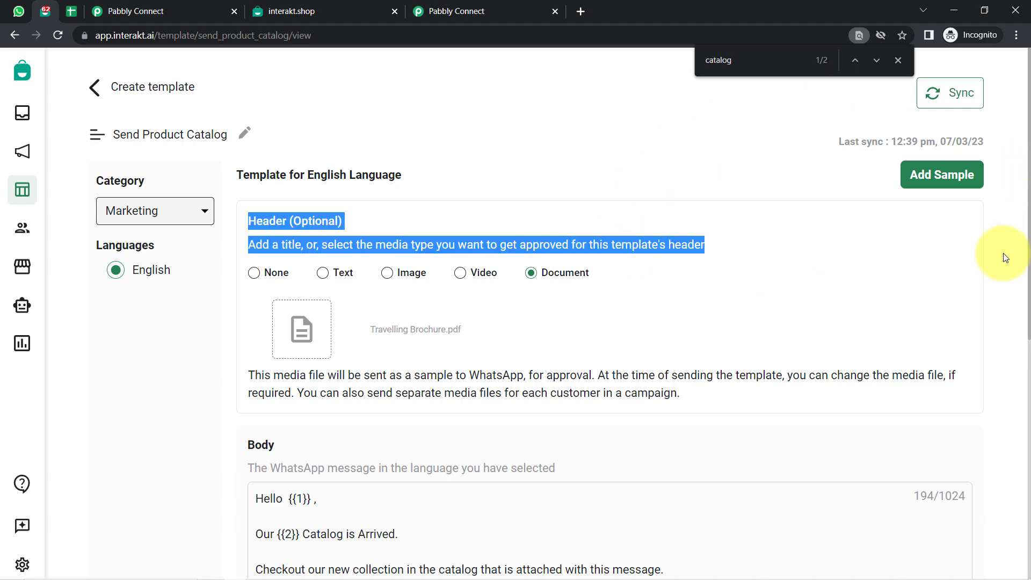
scroll(1006, 258, "down", 8)
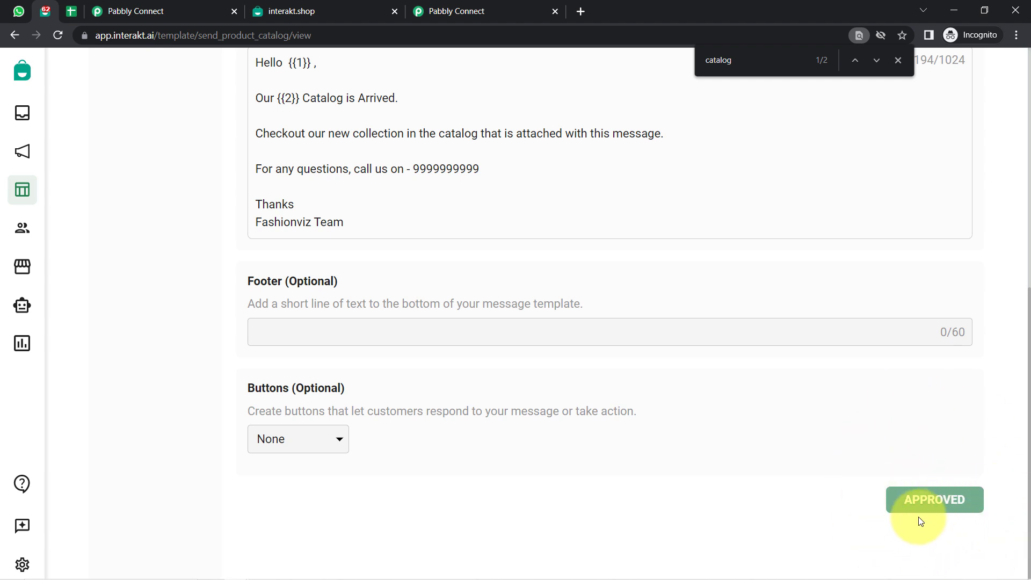
left_click(897, 61)
scroll(920, 481, "up", 8)
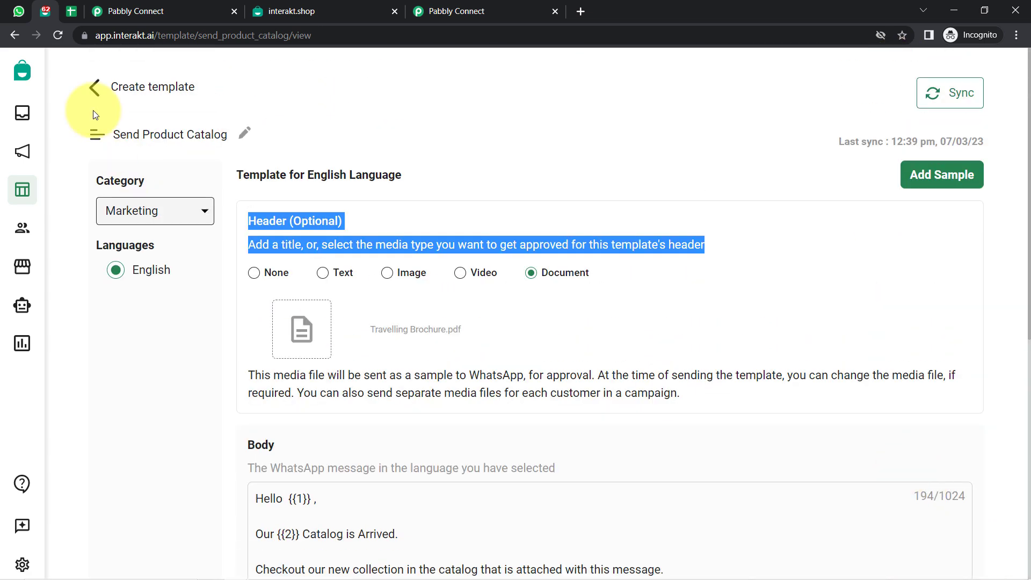
left_click(95, 87)
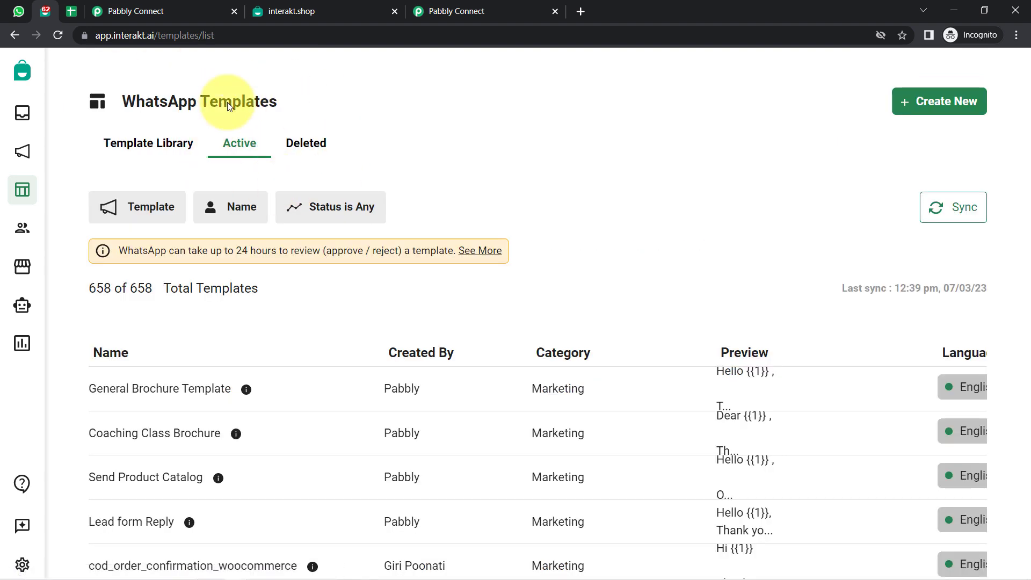
Check the Status filter options without filtering, then close the interakt.shop tab.
left_click(328, 215)
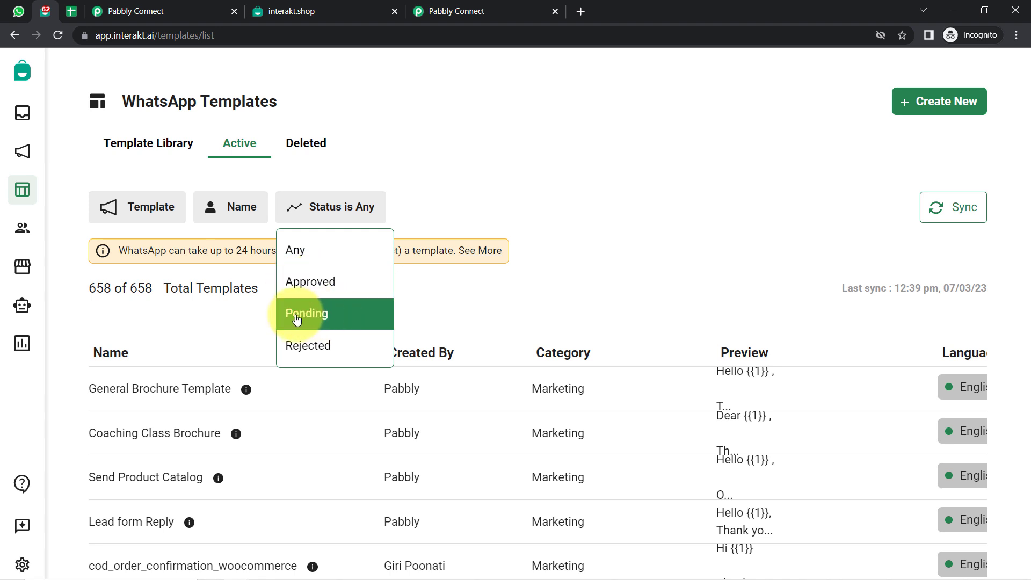
left_click(636, 262)
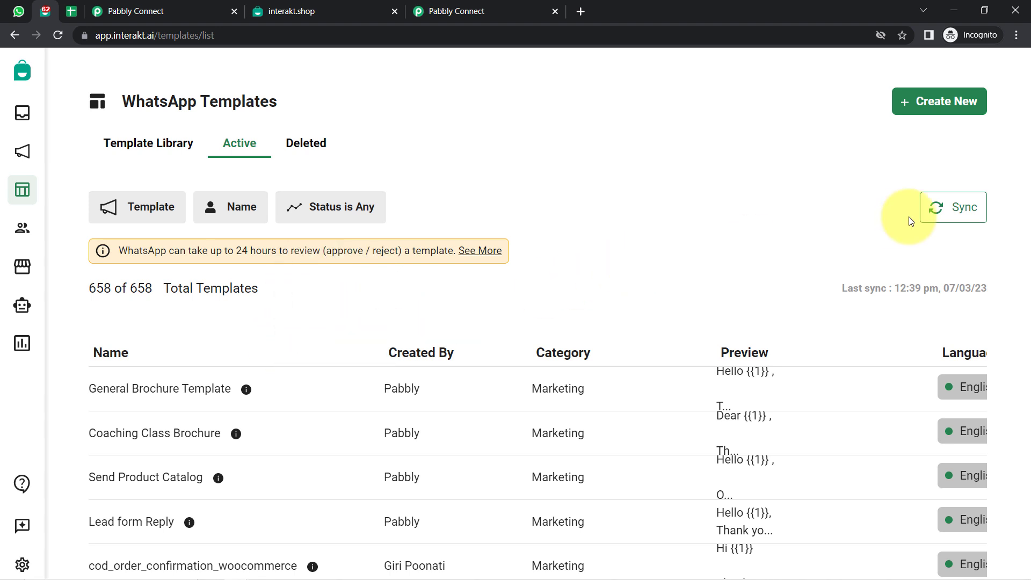
scroll(804, 244, "down", 3)
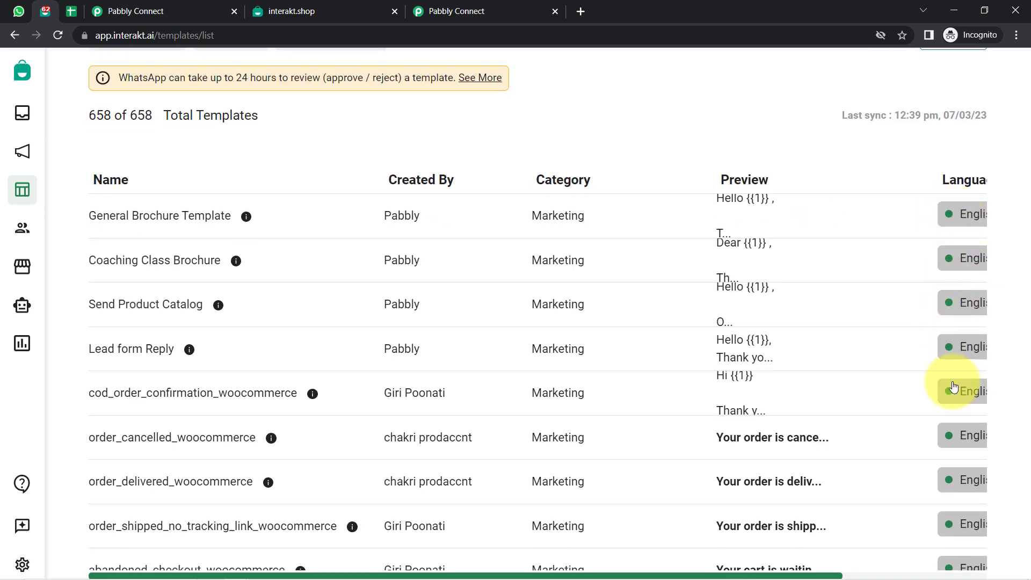
scroll(966, 429, "down", 5)
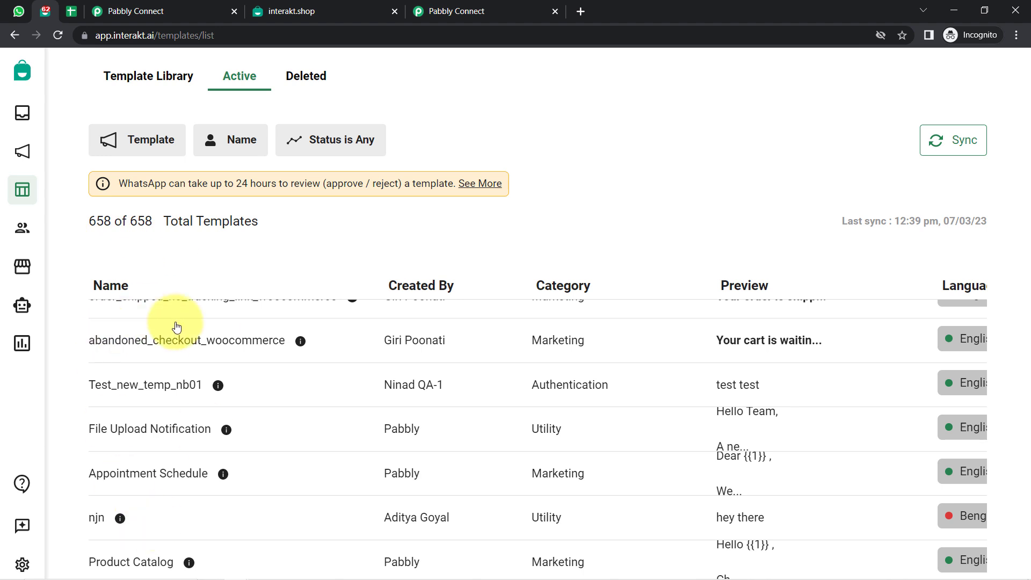
left_click(104, 35)
double_click(161, 35)
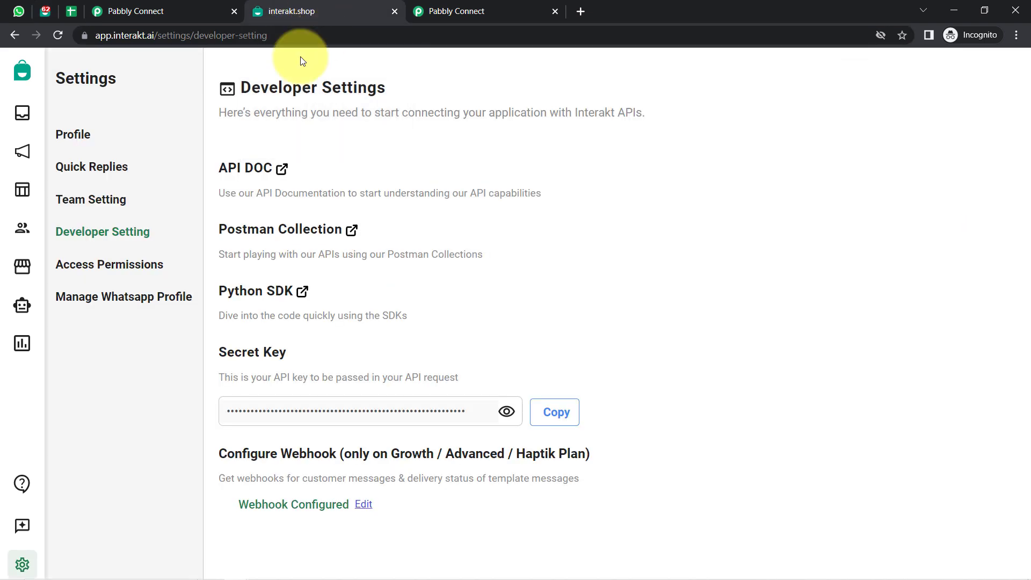
left_click(394, 12)
left_click(45, 12)
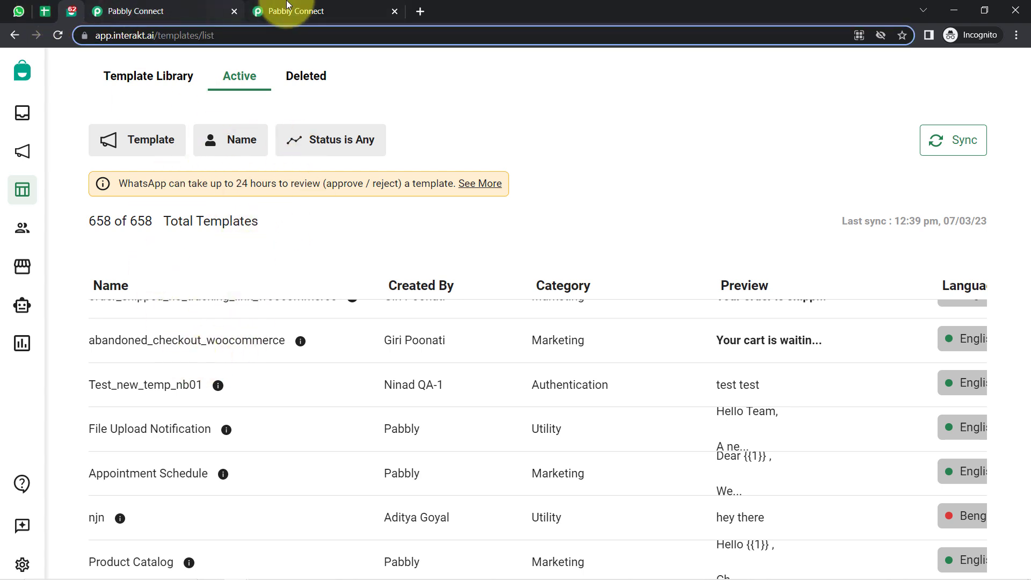
Search the templates list for 'cata' to find Product Catalog and Send Product Catalog.
scroll(215, 395, "up", 4)
scroll(217, 397, "down", 1)
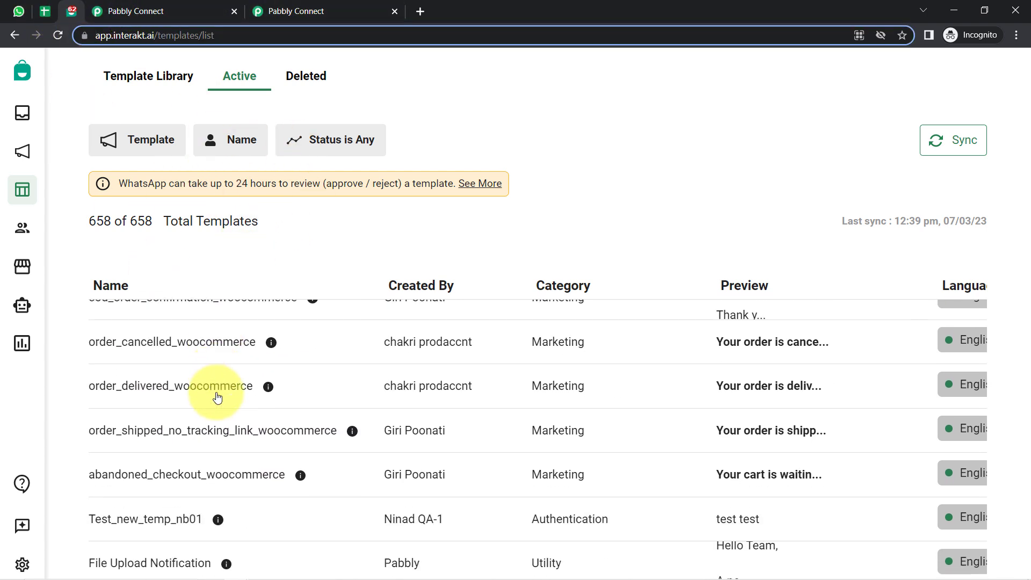
key("ctrl+f")
type("catalog")
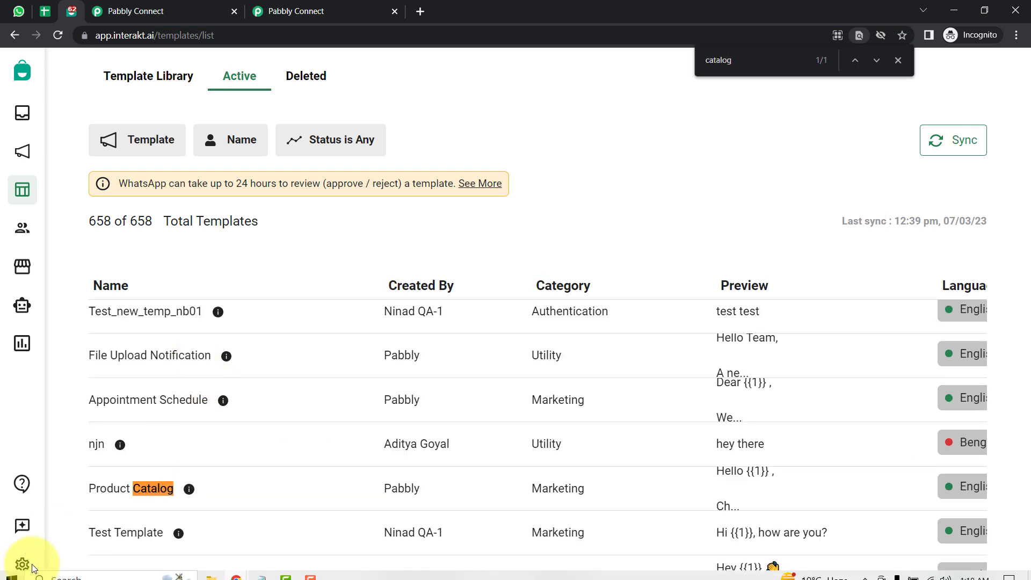
scroll(137, 376, "down", 5)
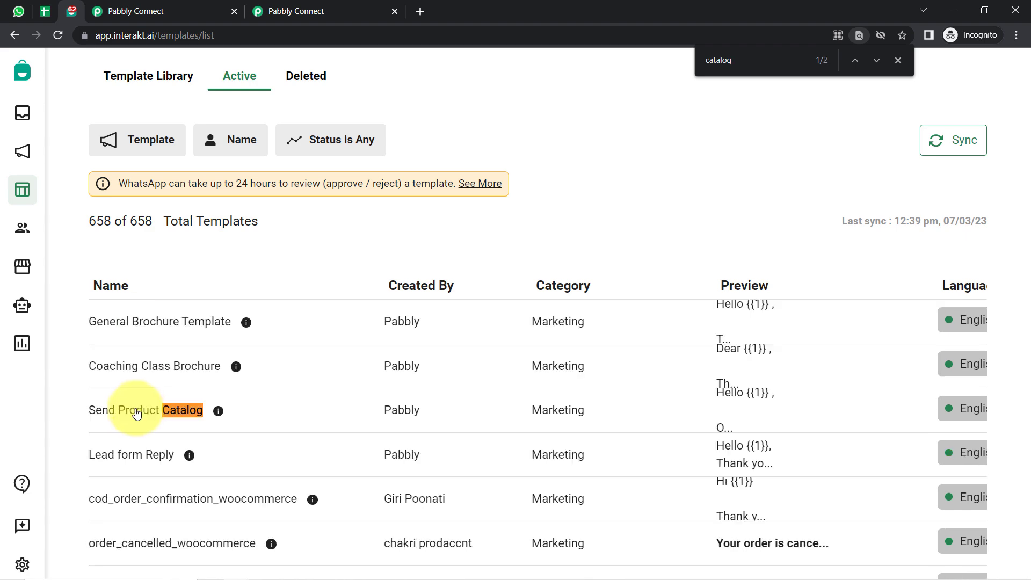
Open Send Product Catalog and point out its Header and message body.
left_click(137, 411)
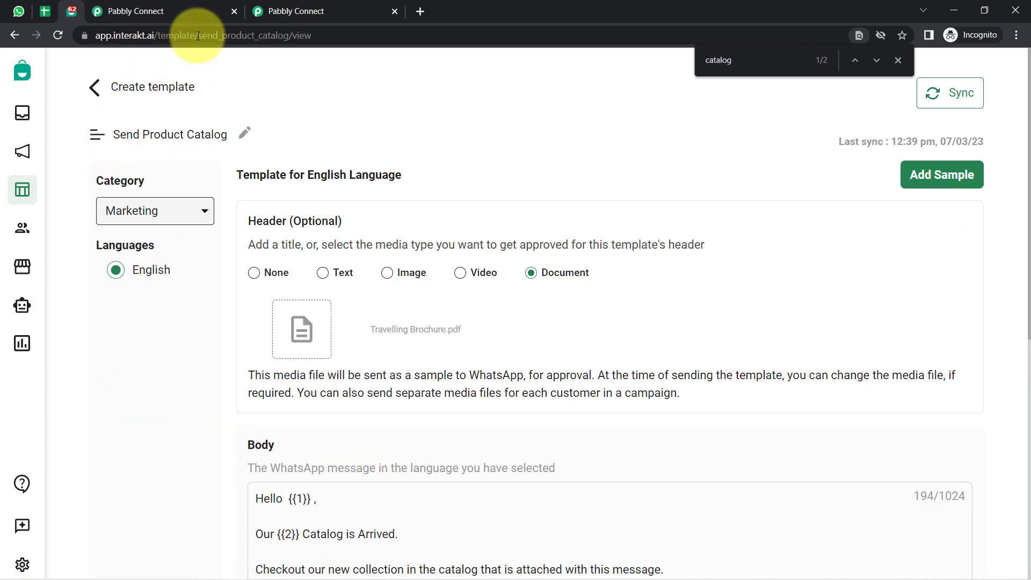
left_click_drag(211, 39, 324, 40)
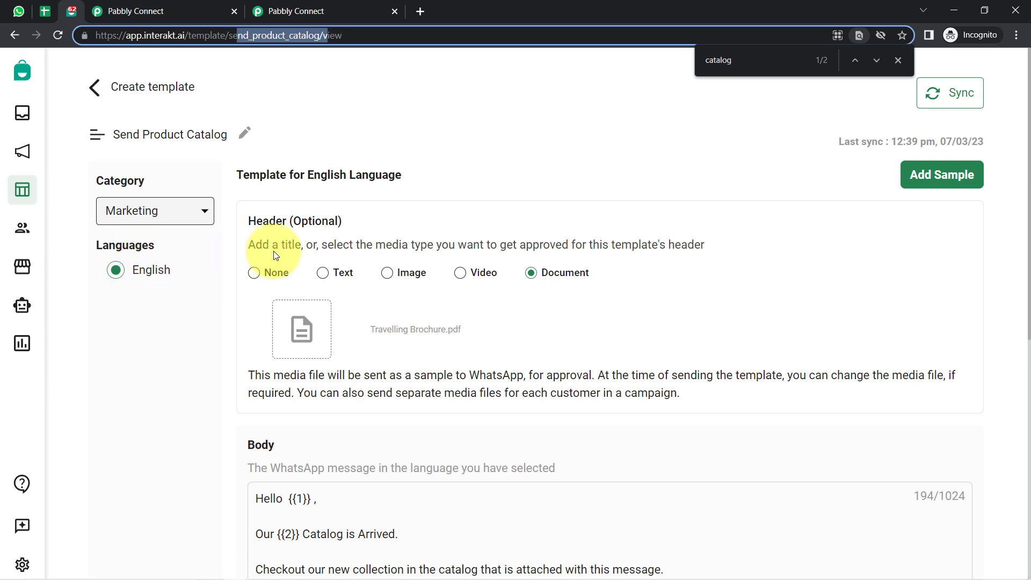
double_click(271, 222)
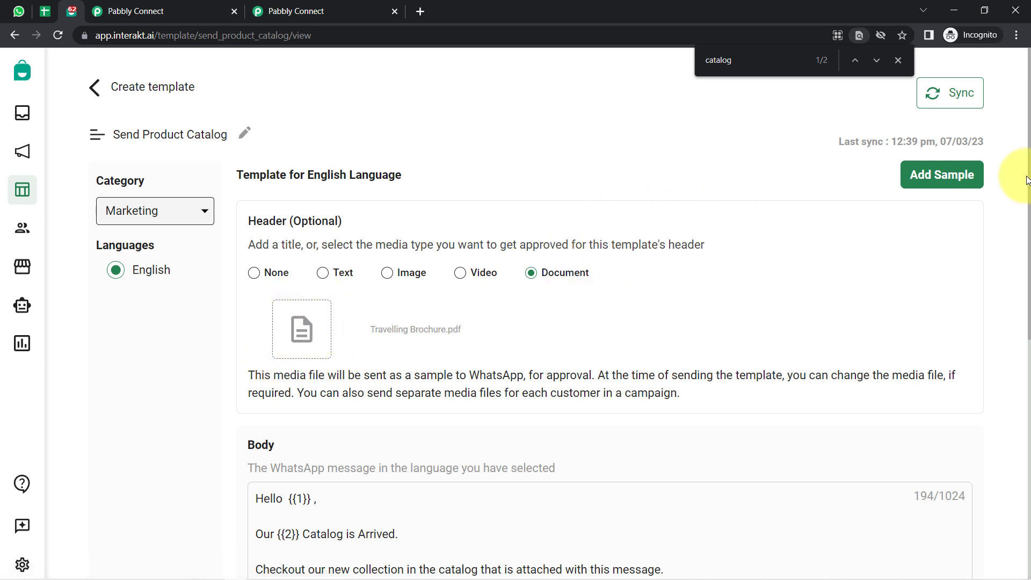
scroll(189, 410, "down", 5)
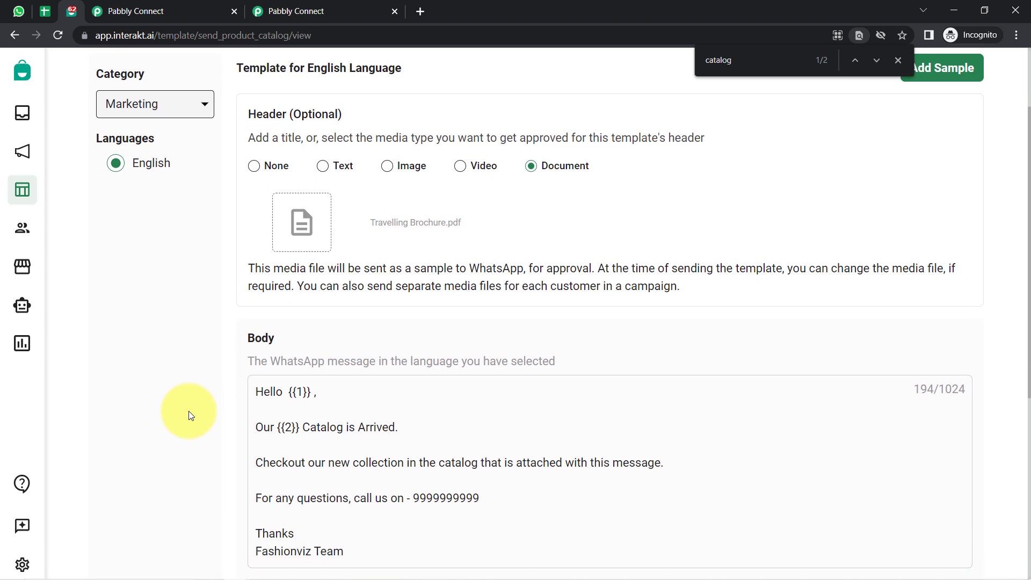
scroll(261, 238, "down", 1)
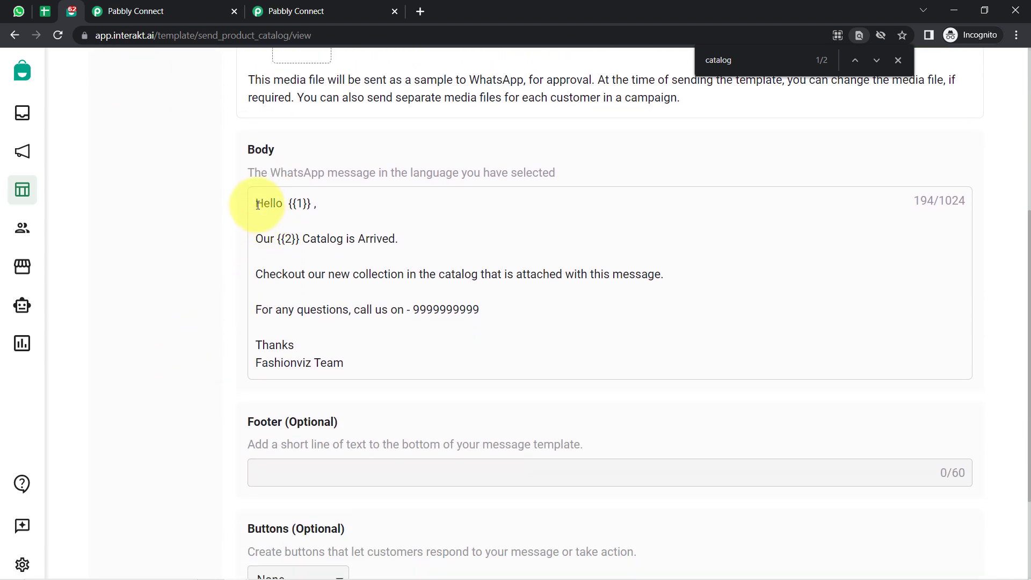
left_click_drag(257, 206, 350, 356)
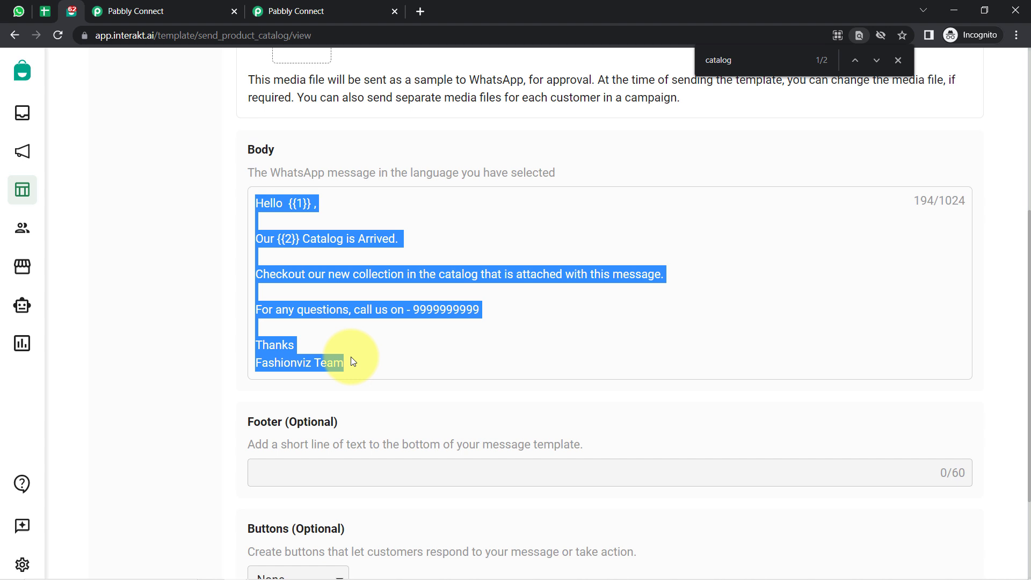
left_click(350, 288)
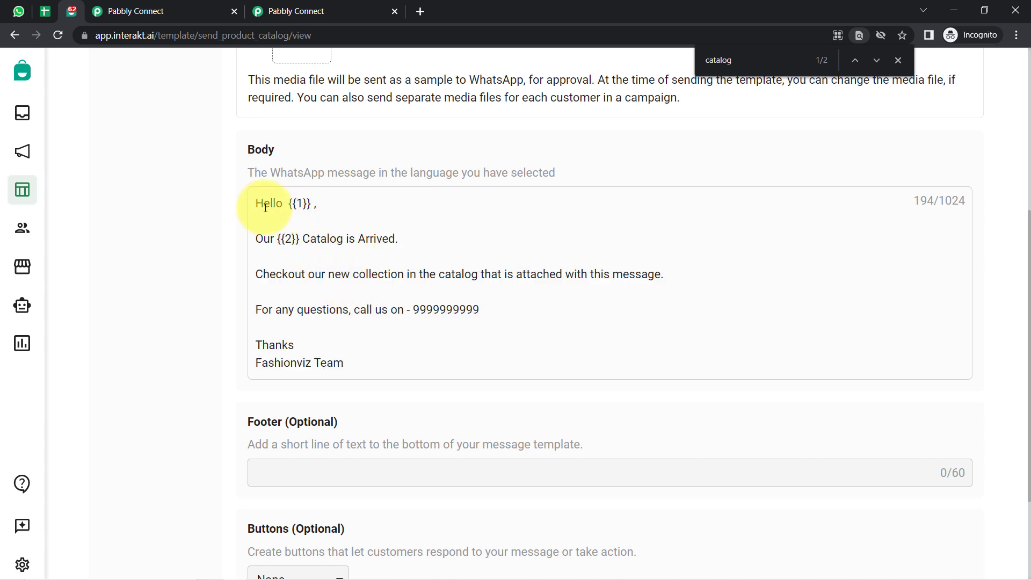
left_click_drag(260, 203, 375, 368)
left_click(308, 242)
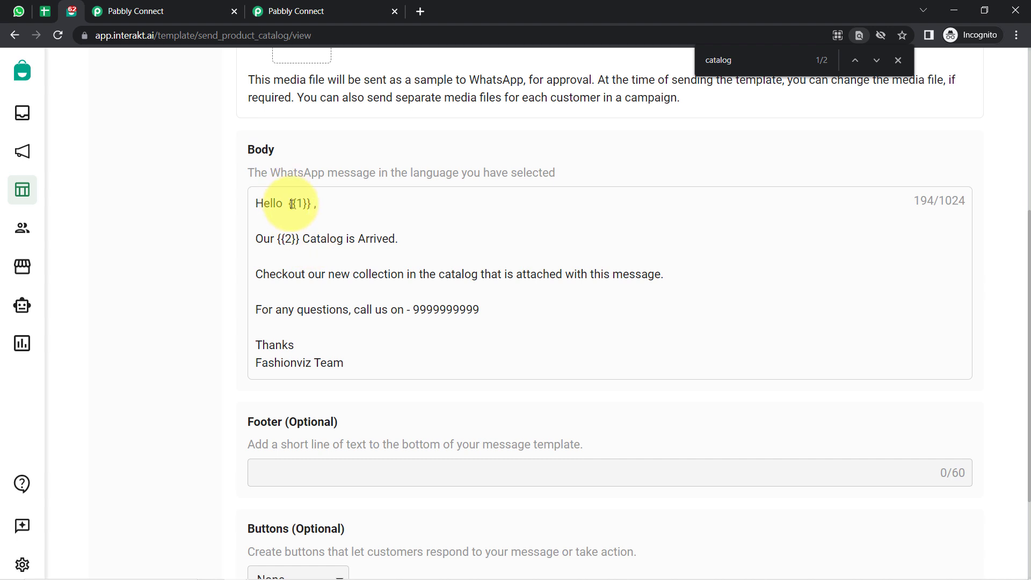
Point out the {{1}} and {{2}} body variables and the send_product_catalog code in the address.
left_click_drag(290, 206, 309, 205)
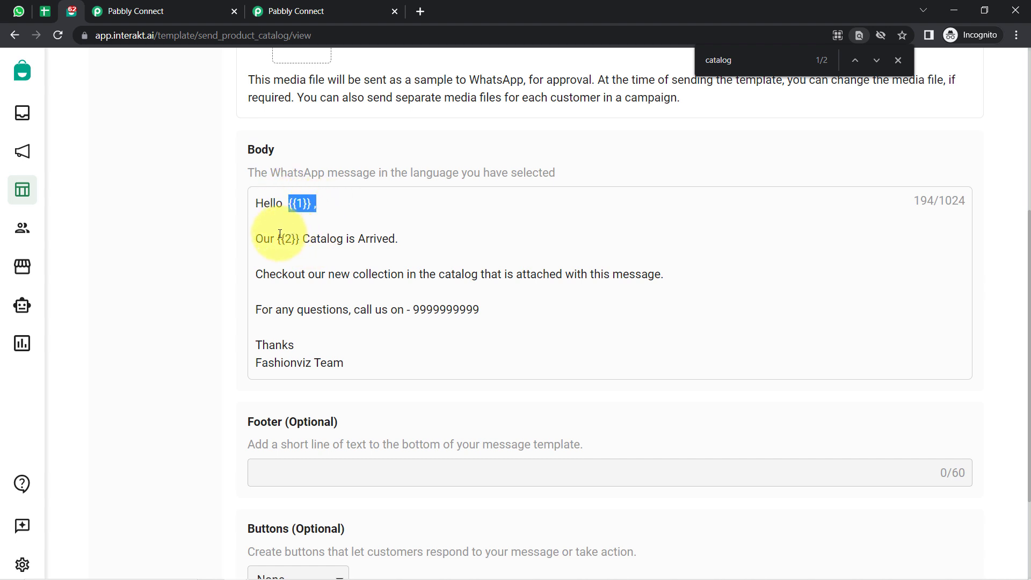
left_click_drag(277, 239, 299, 239)
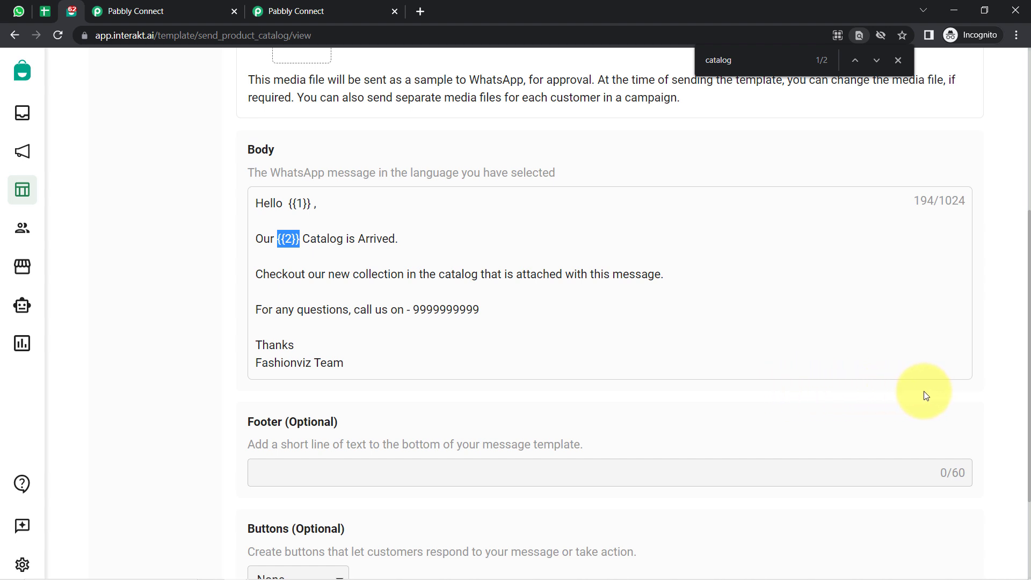
double_click(304, 36)
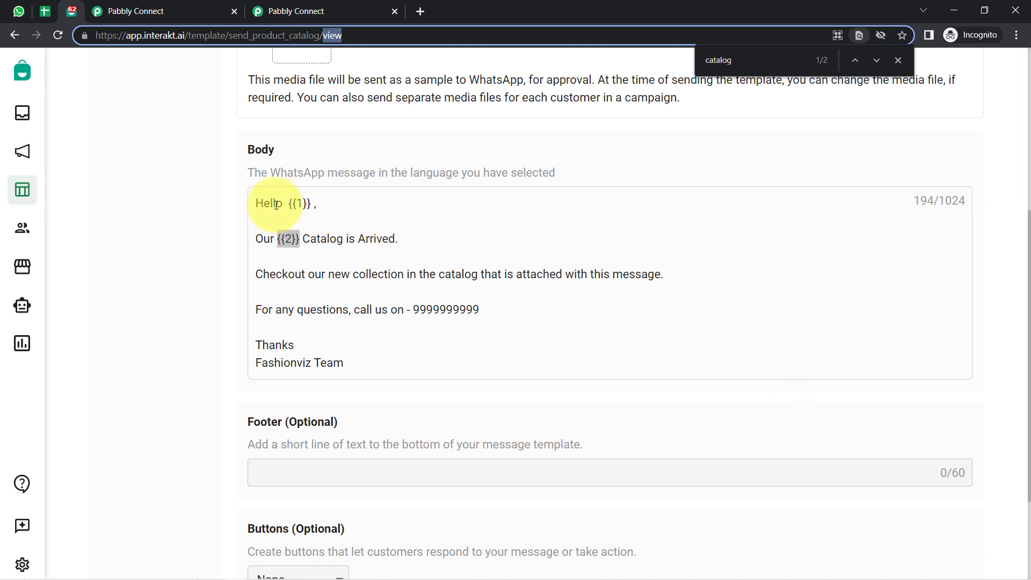
left_click_drag(263, 204, 332, 369)
left_click(340, 345)
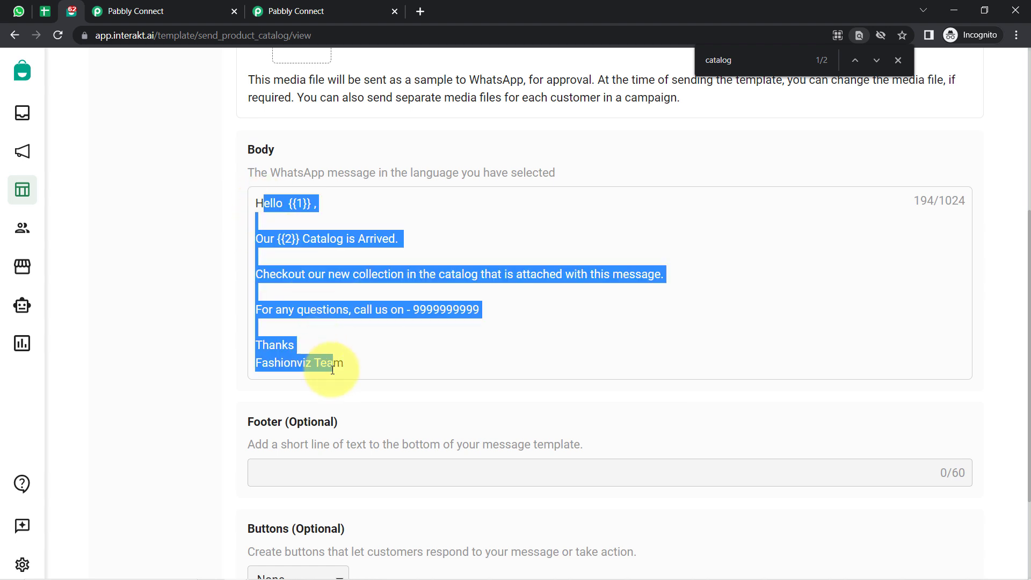
left_click(272, 202)
left_click_drag(286, 203, 311, 204)
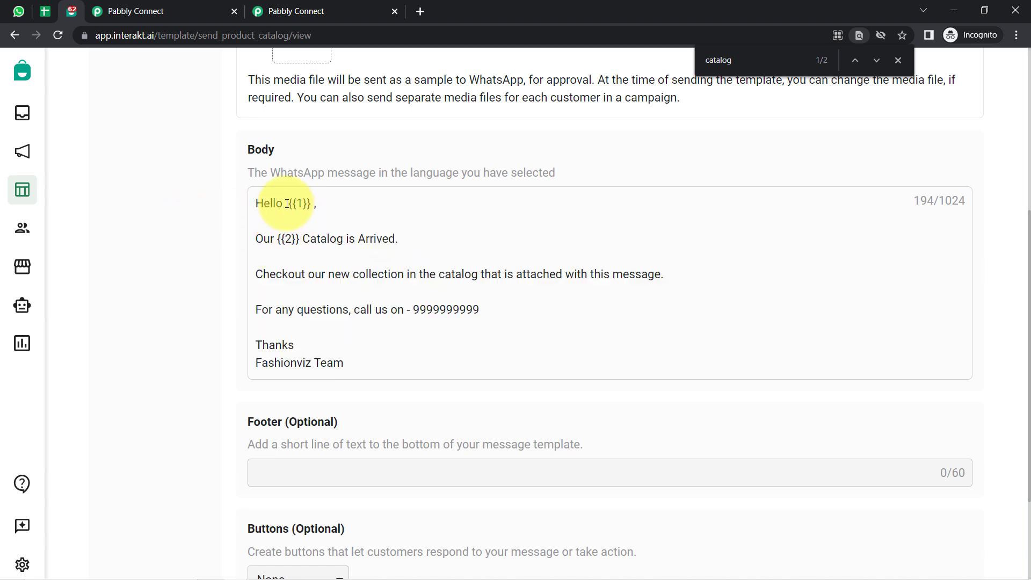
left_click_drag(278, 239, 300, 239)
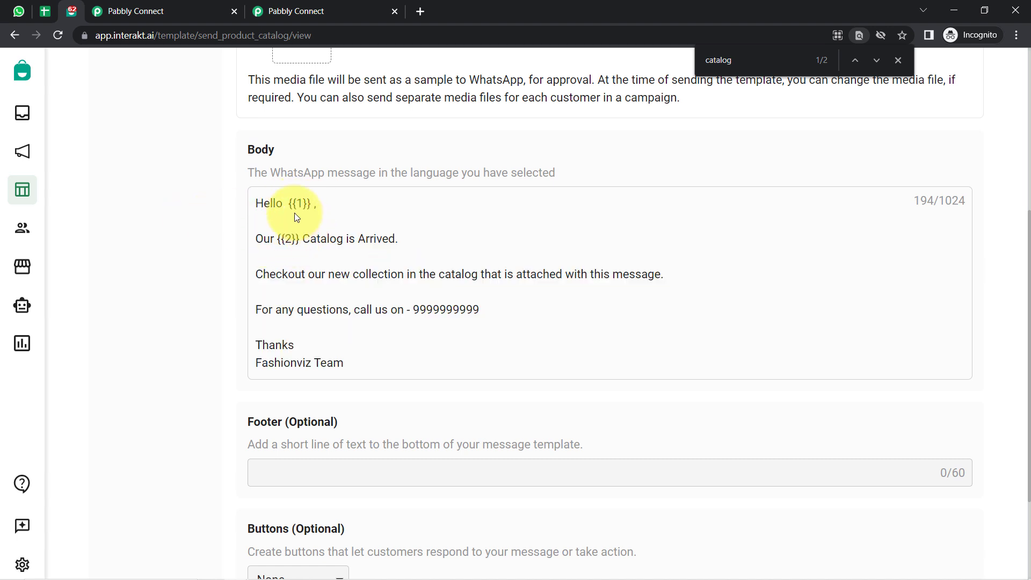
left_click_drag(286, 203, 316, 210)
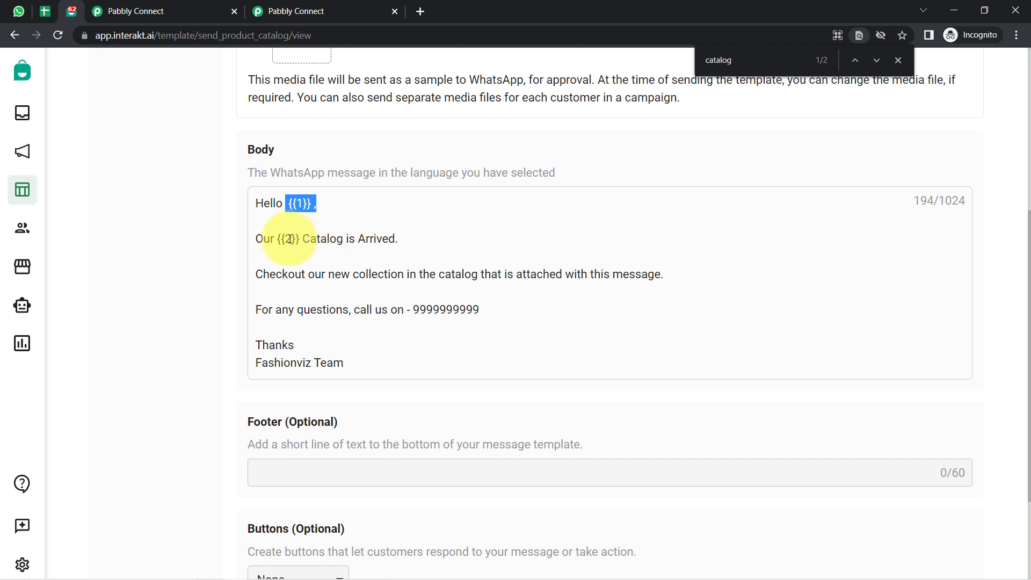
Review the optional Footer and Buttons sections and template code name, then return to Pabbly Connect.
scroll(1019, 230, "down", 3)
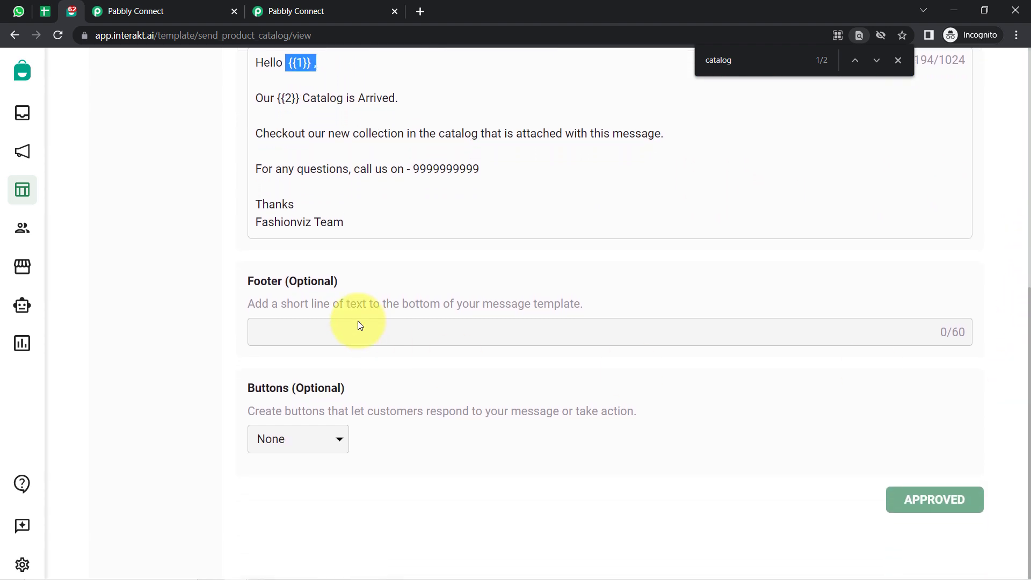
left_click_drag(248, 281, 277, 281)
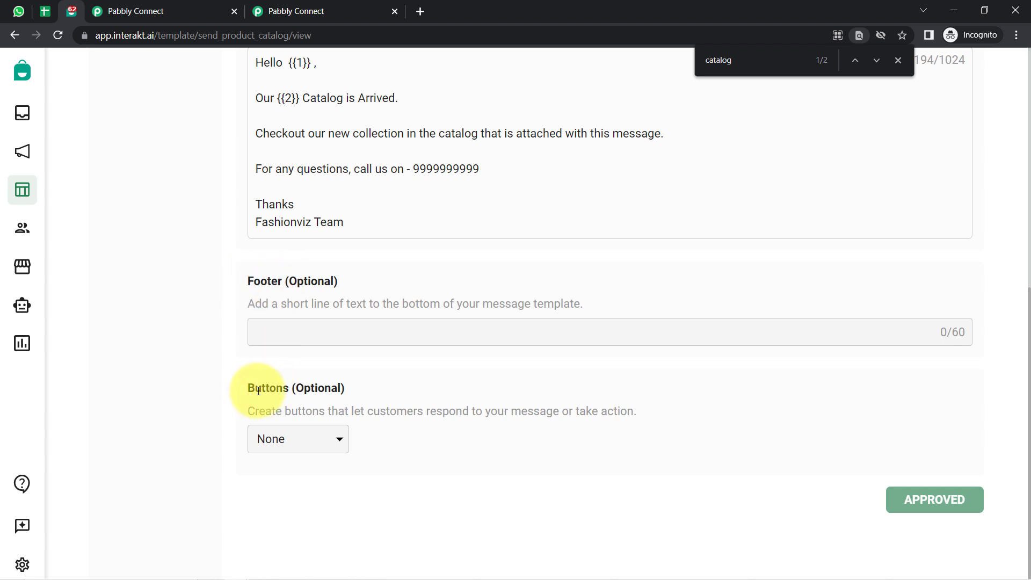
left_click_drag(258, 391, 269, 387)
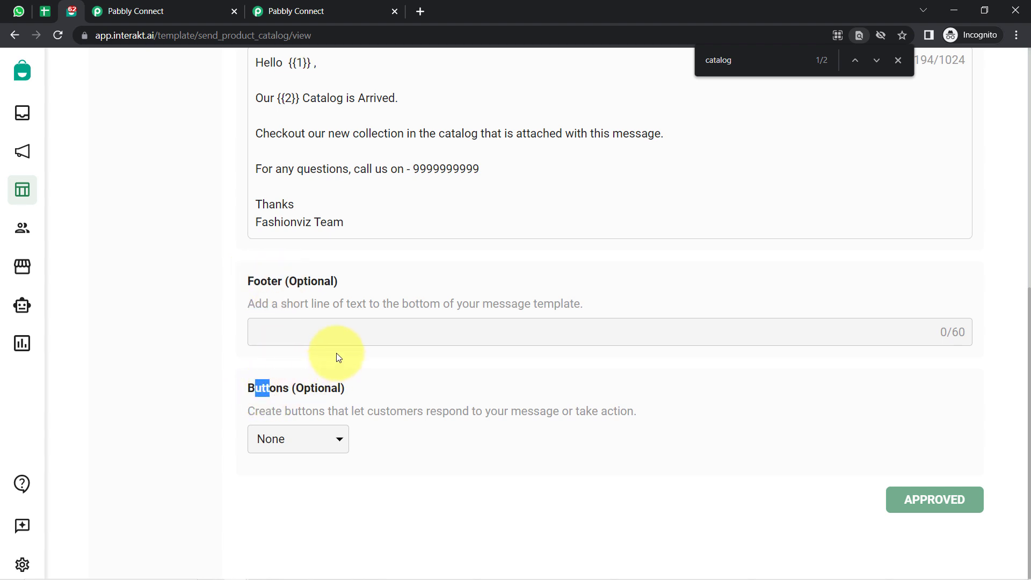
triple_click(1027, 303)
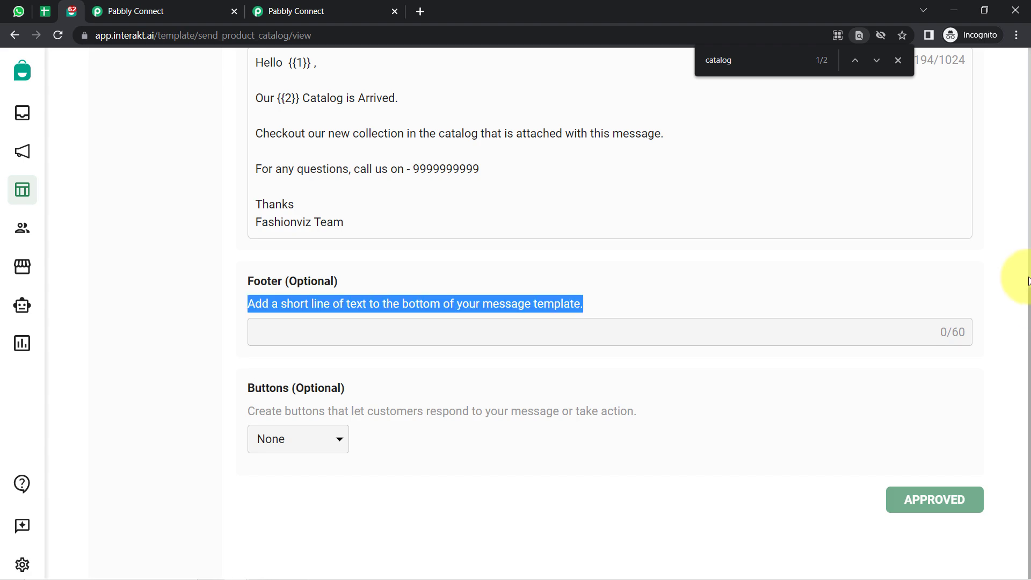
left_click(955, 264)
scroll(955, 264, "up", 8)
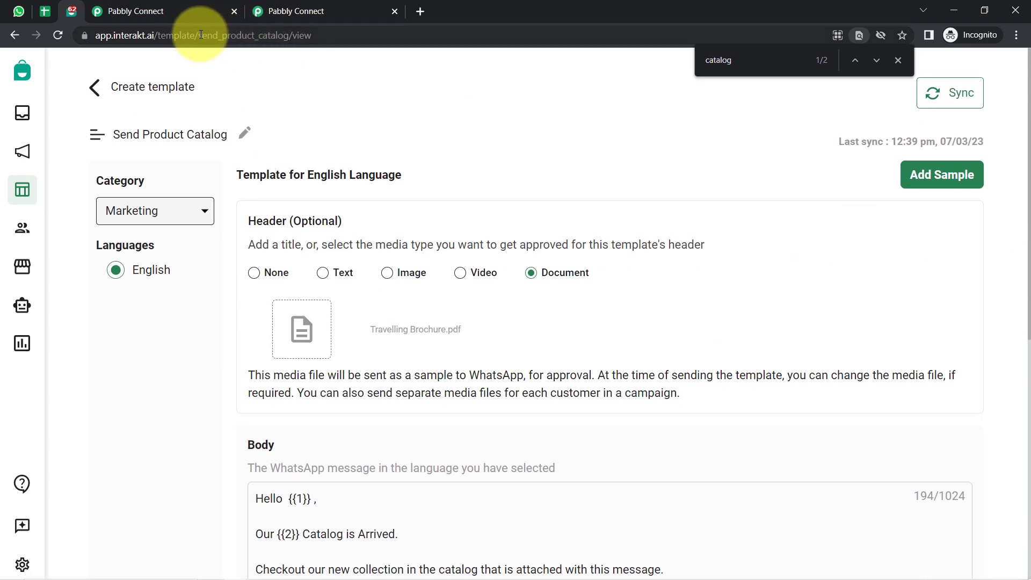
left_click_drag(198, 36, 288, 40)
key("ctrl+c")
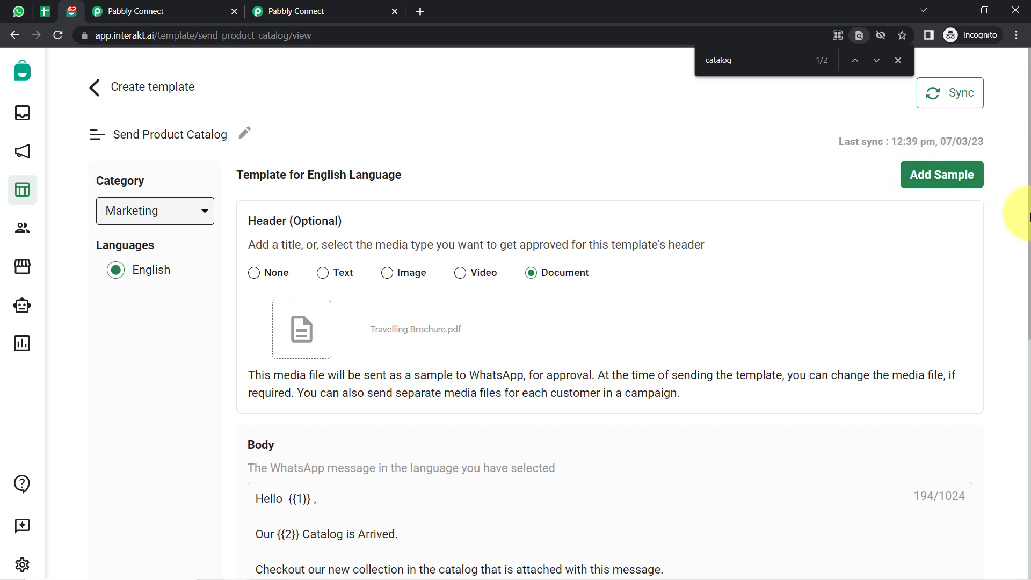
triple_click(1028, 238)
left_click(678, 180)
scroll(678, 178, "down", 3)
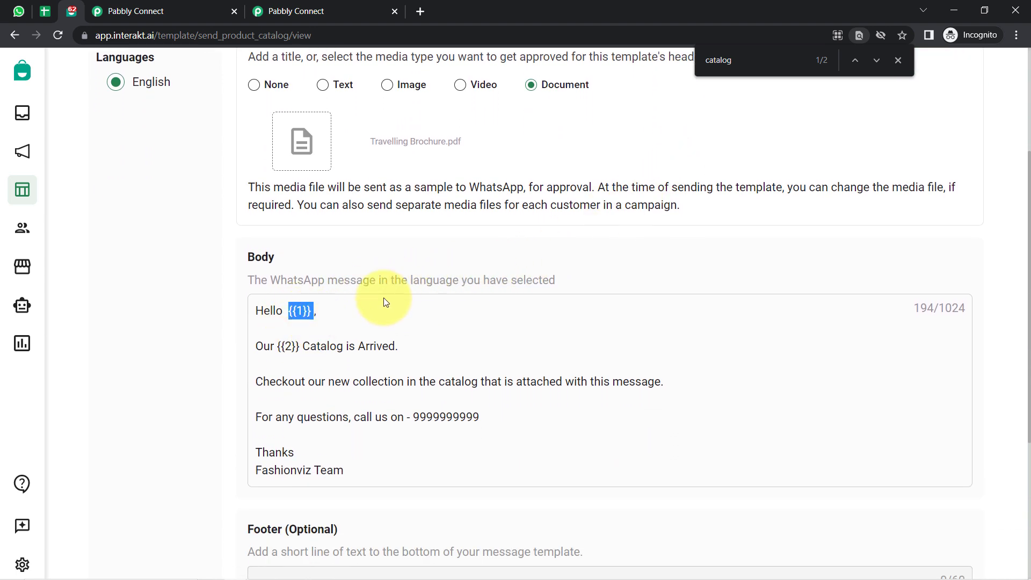
scroll(142, 268, "up", 3)
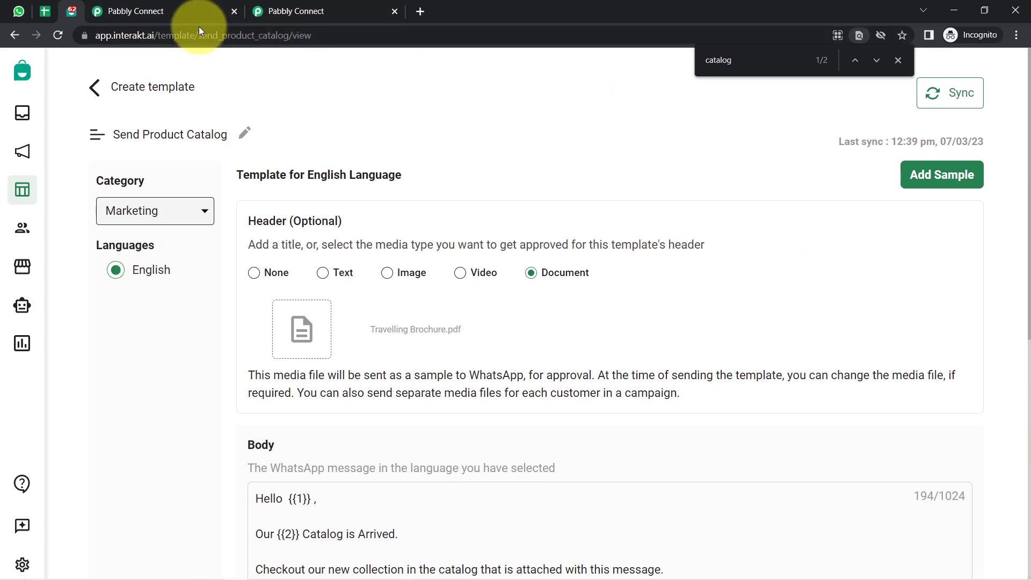
left_click(158, 7)
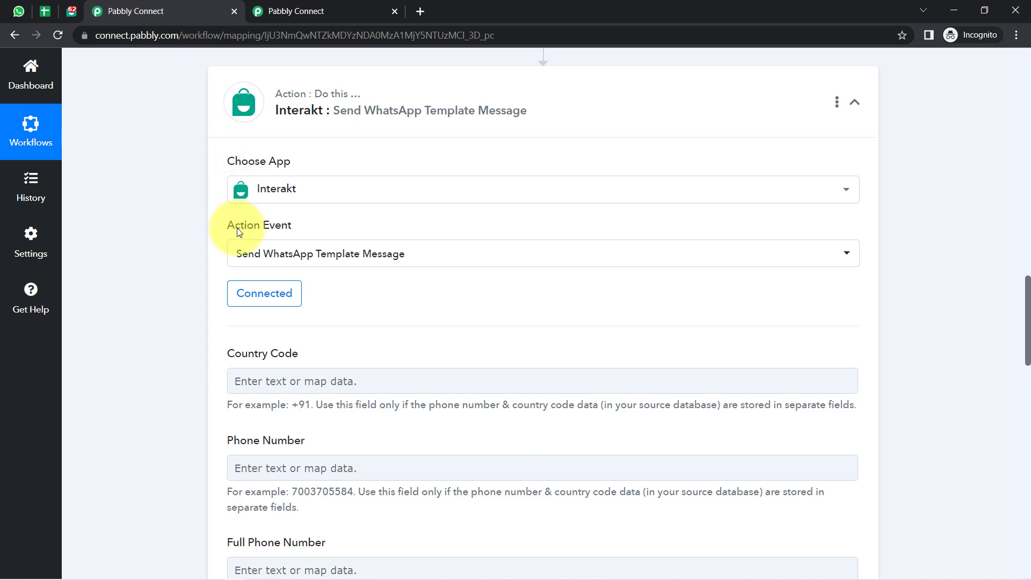
Paste send_product_catalog into the Template Code Name field.
left_click_drag(1027, 289, 1026, 338)
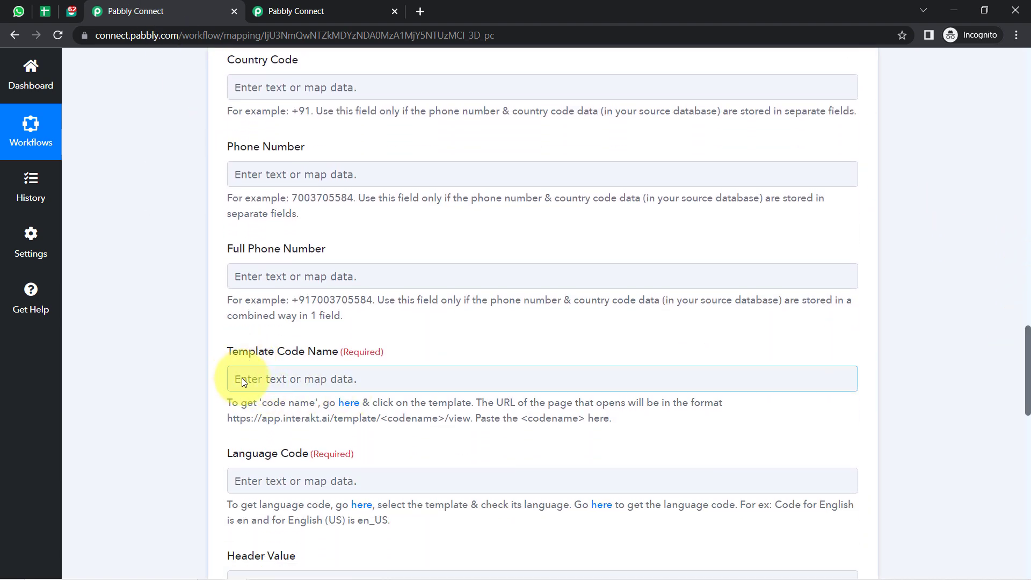
left_click(241, 378)
key("ctrl+v")
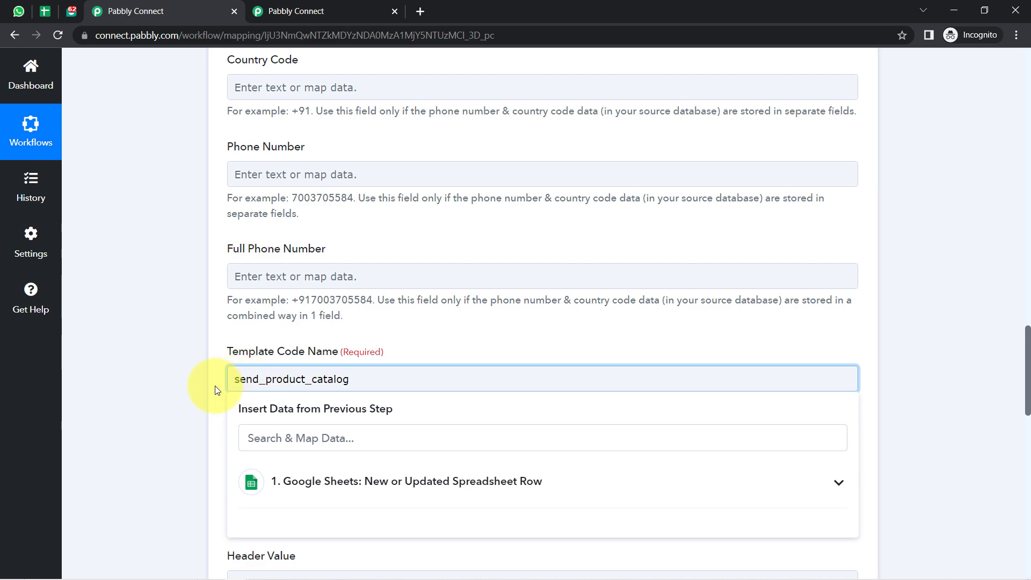
left_click(179, 382)
Point out the Country Code and Phone Number fields and the note that they are mandatory.
left_click_drag(1024, 390, 1025, 375)
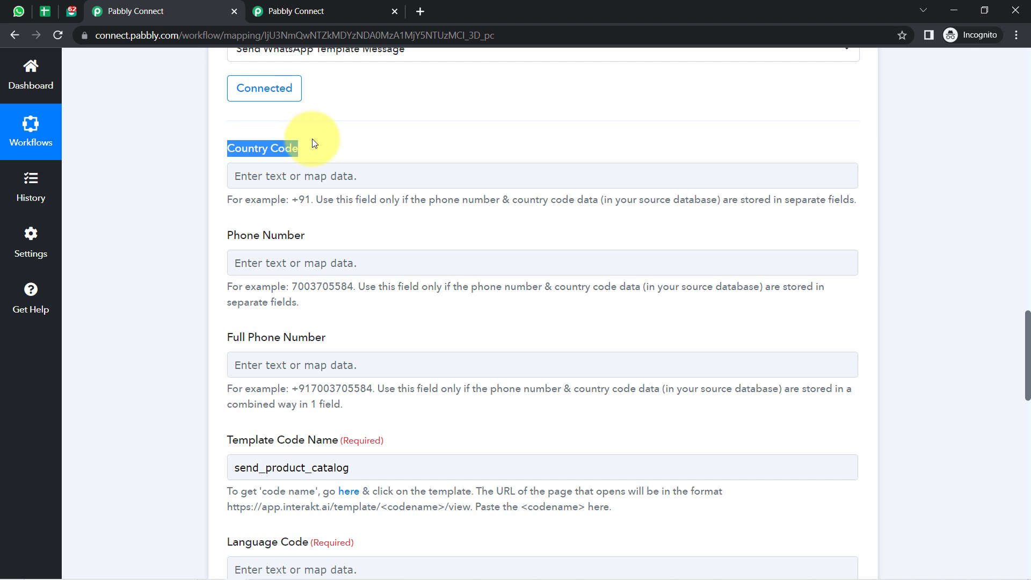
left_click(282, 144)
left_click_drag(247, 145, 296, 151)
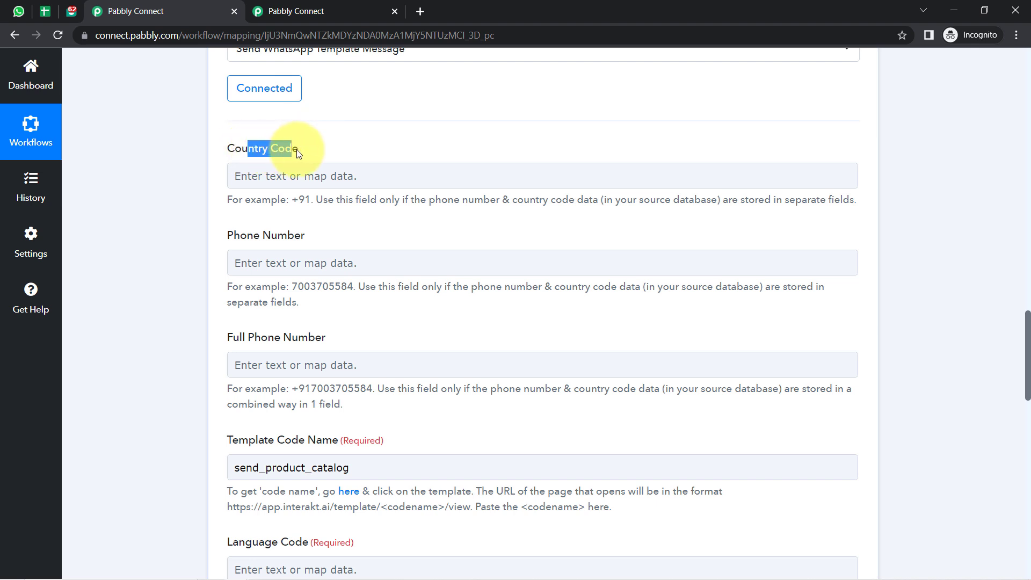
left_click_drag(246, 236, 270, 234)
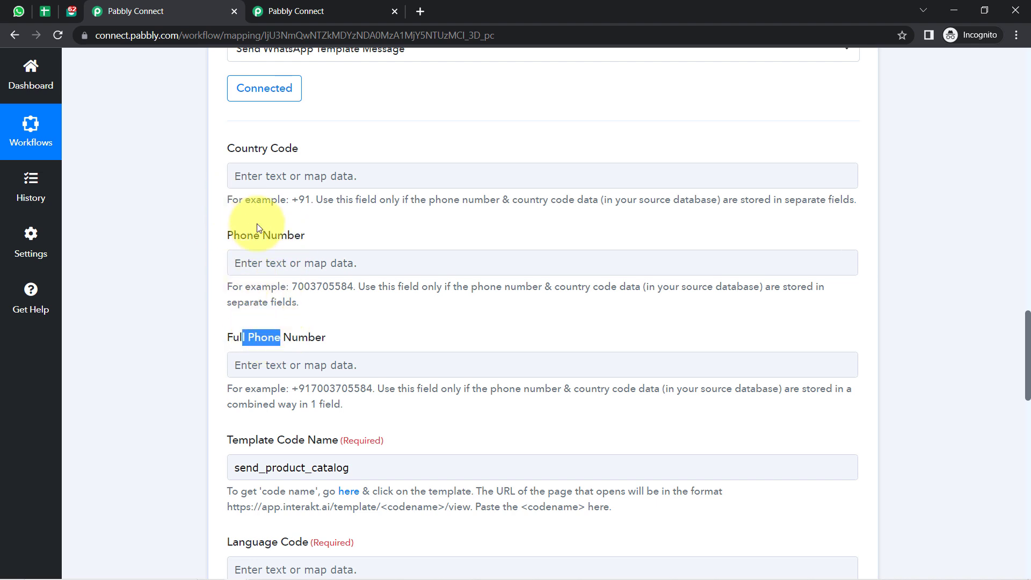
left_click(551, 306)
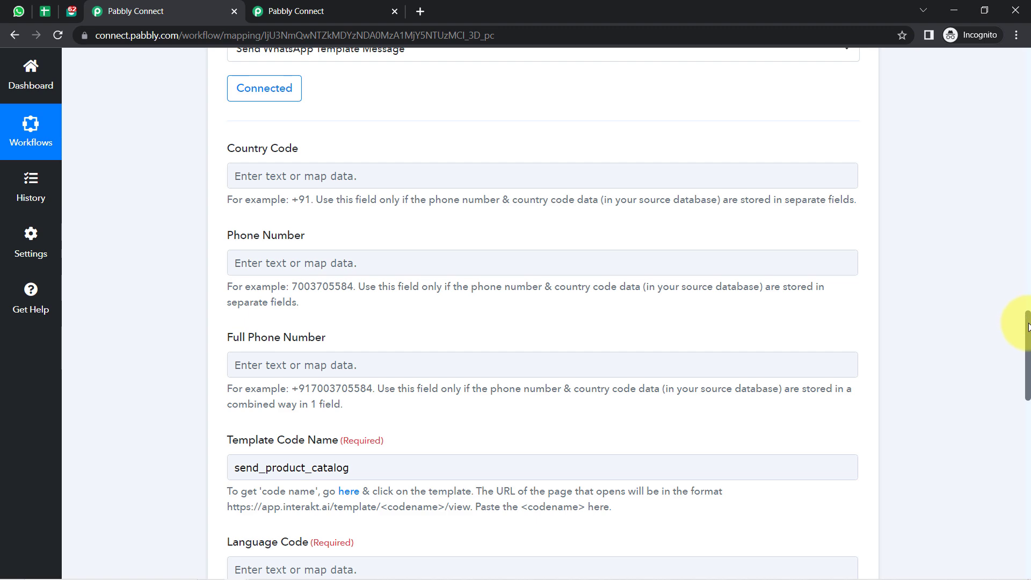
left_click_drag(1028, 328, 1023, 454)
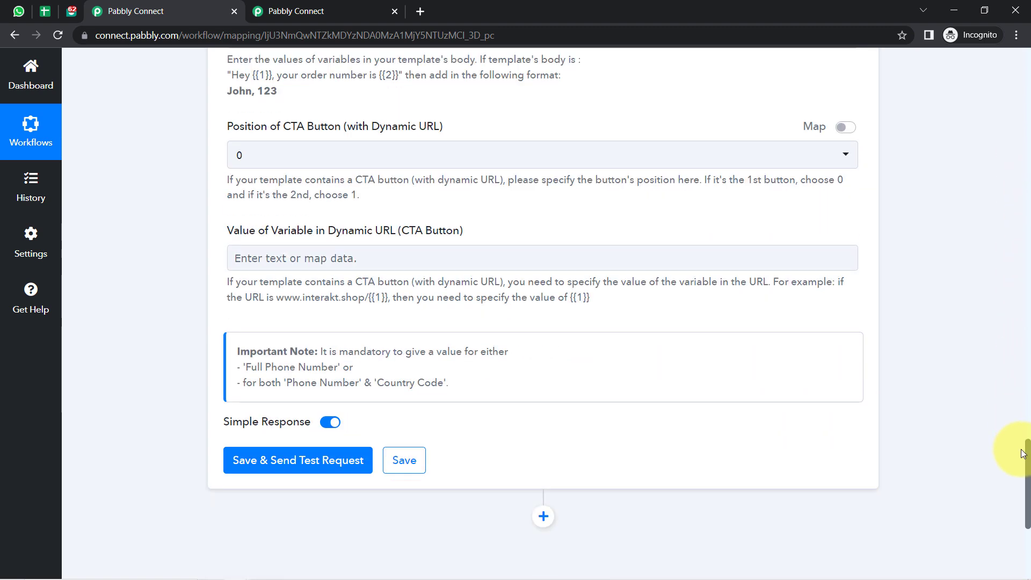
left_click_drag(384, 348, 498, 351)
left_click_drag(299, 371, 322, 370)
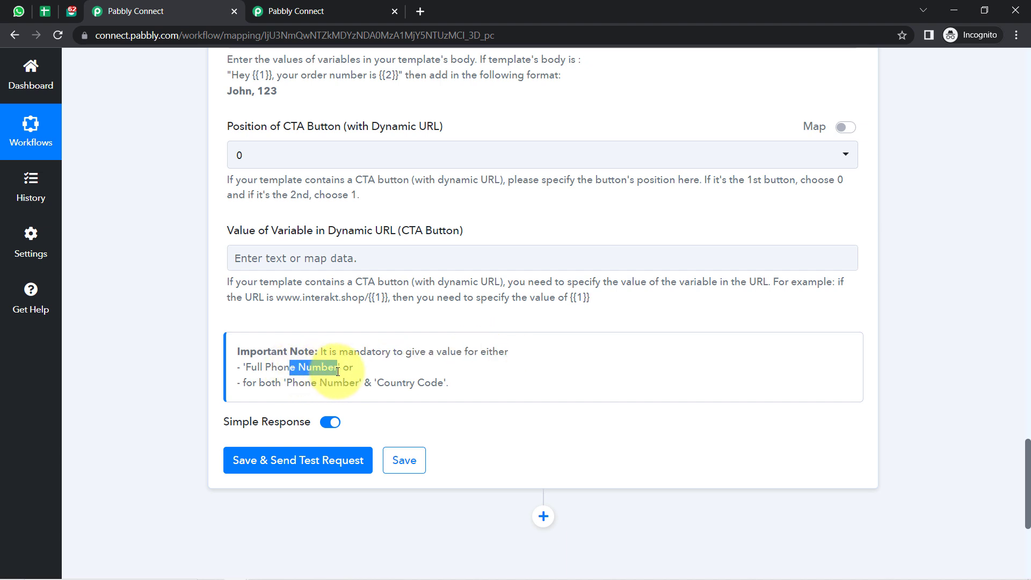
left_click_drag(259, 382, 437, 384)
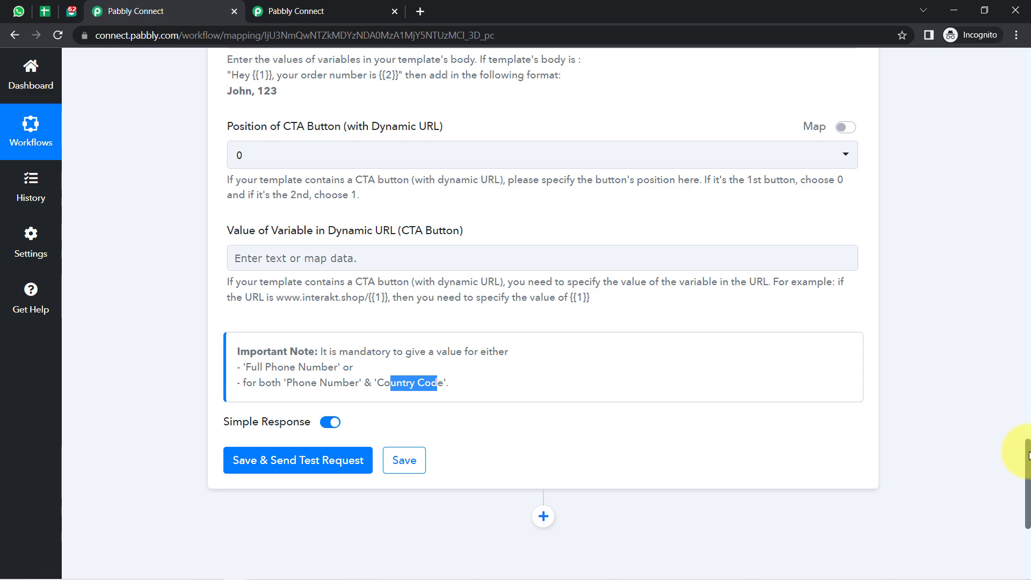
left_click_drag(1028, 455, 955, 193)
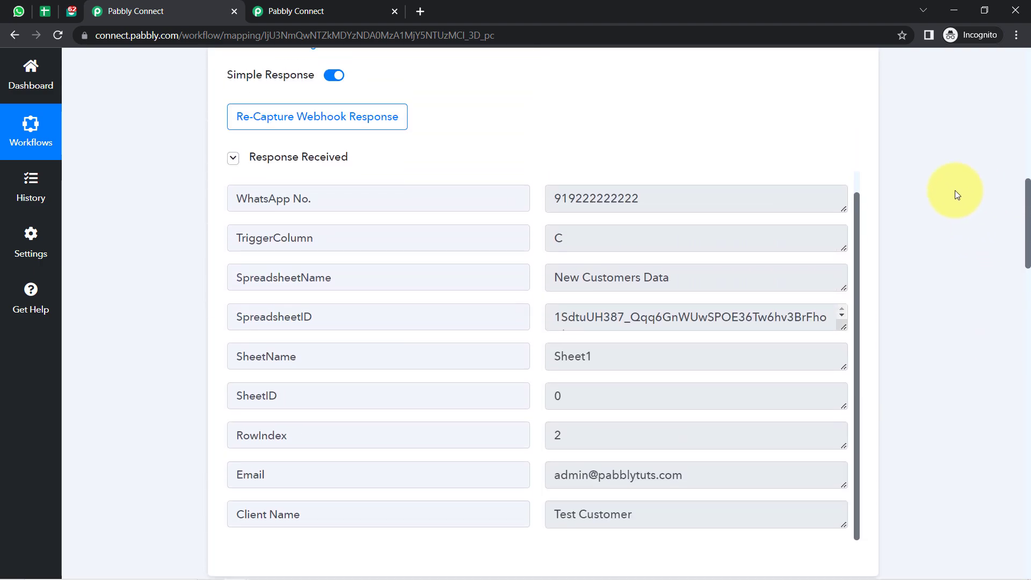
double_click(556, 195)
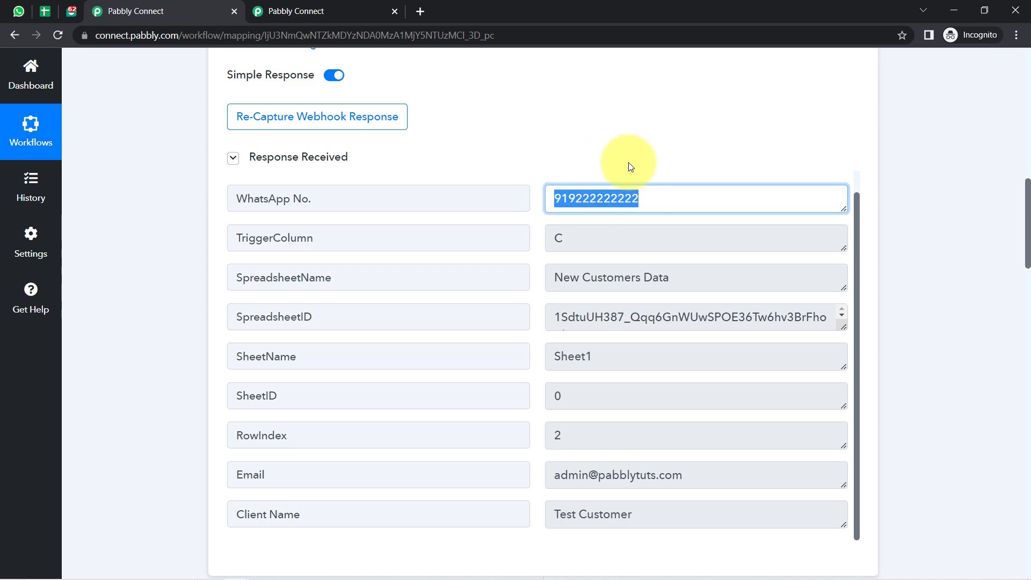
left_click_drag(1028, 209, 1023, 333)
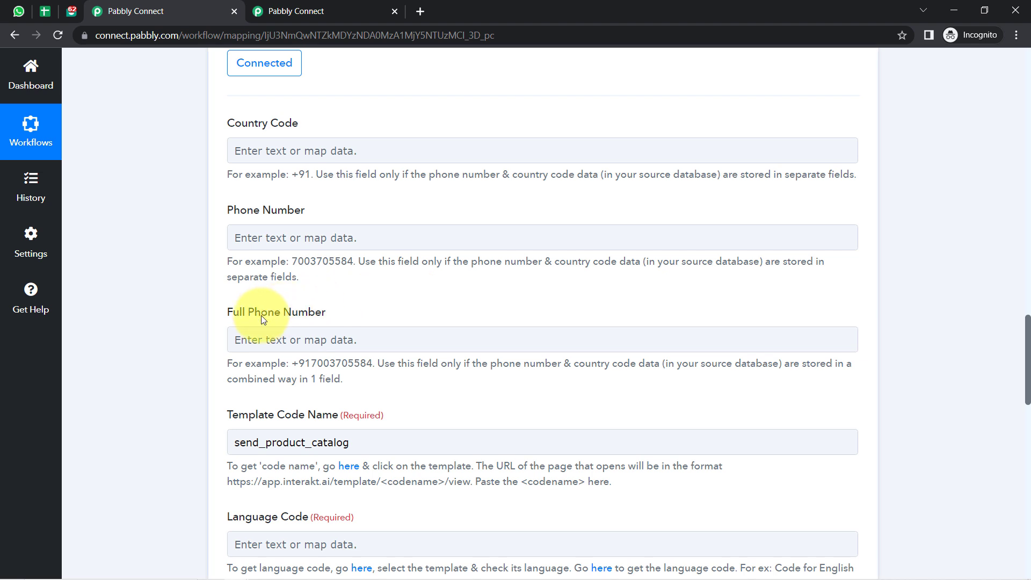
left_click_drag(245, 313, 291, 313)
left_click_drag(295, 367, 341, 363)
left_click(309, 360)
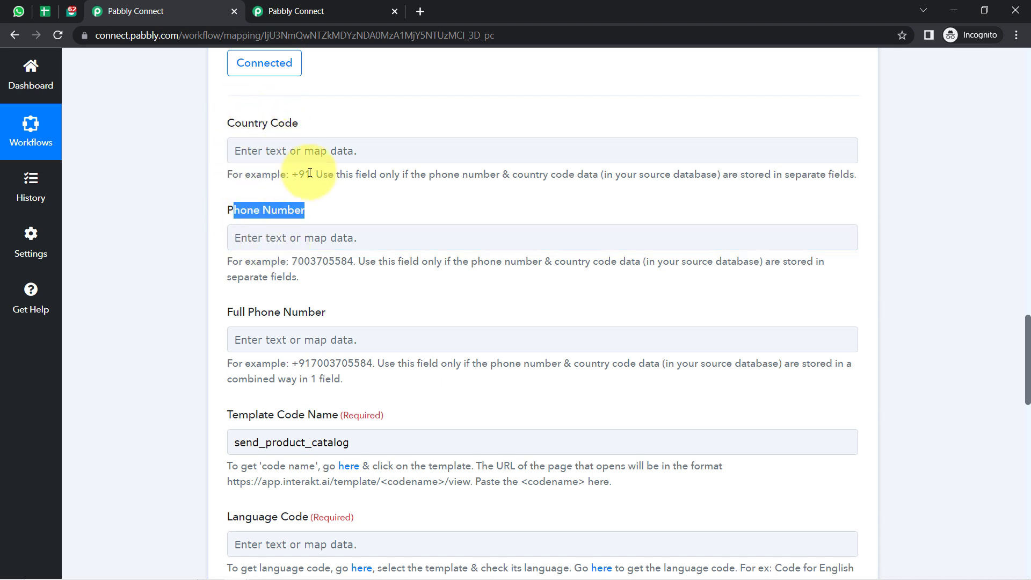
left_click_drag(292, 175, 304, 175)
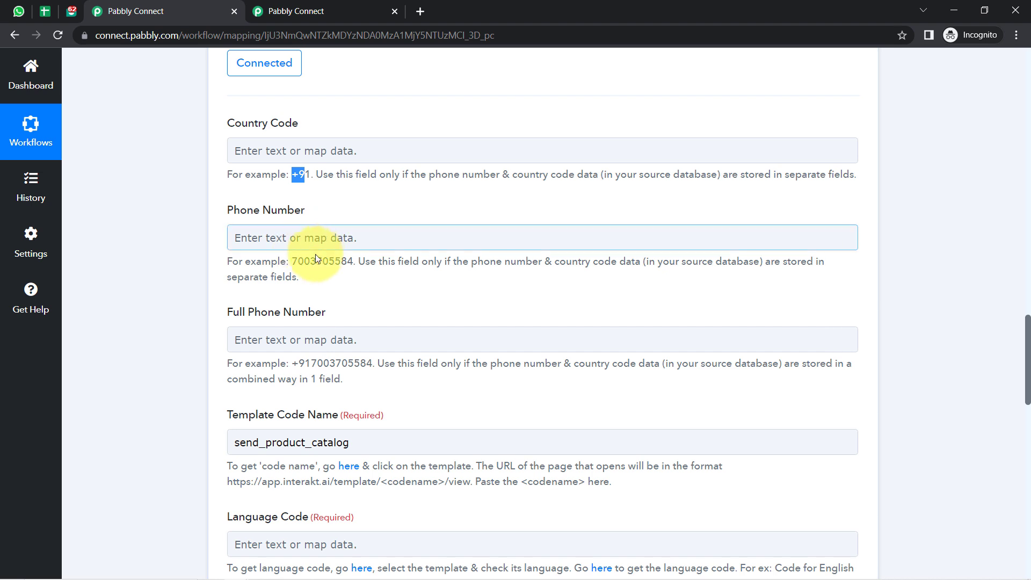
left_click(176, 251)
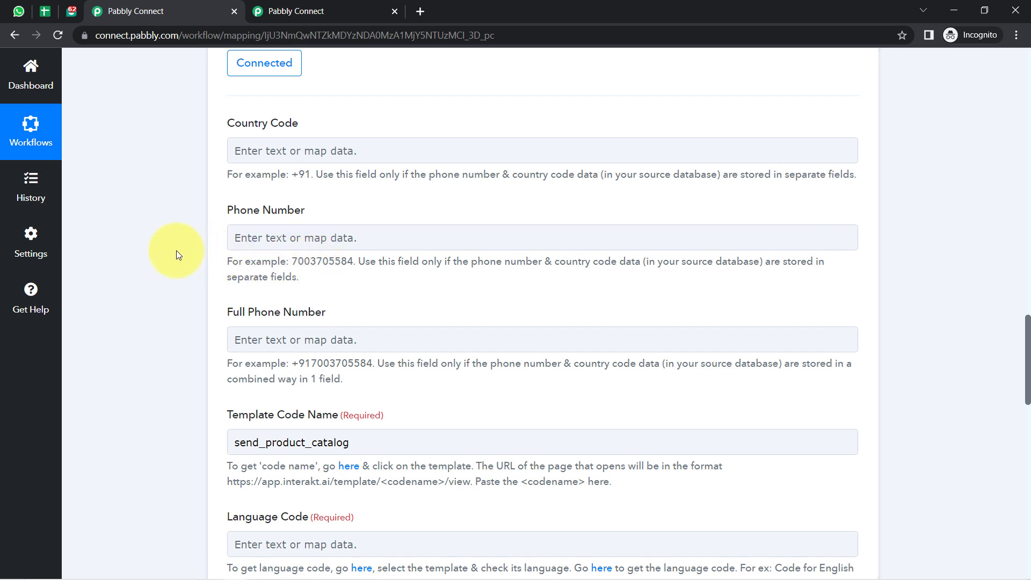
scroll(1027, 343, "down", 1)
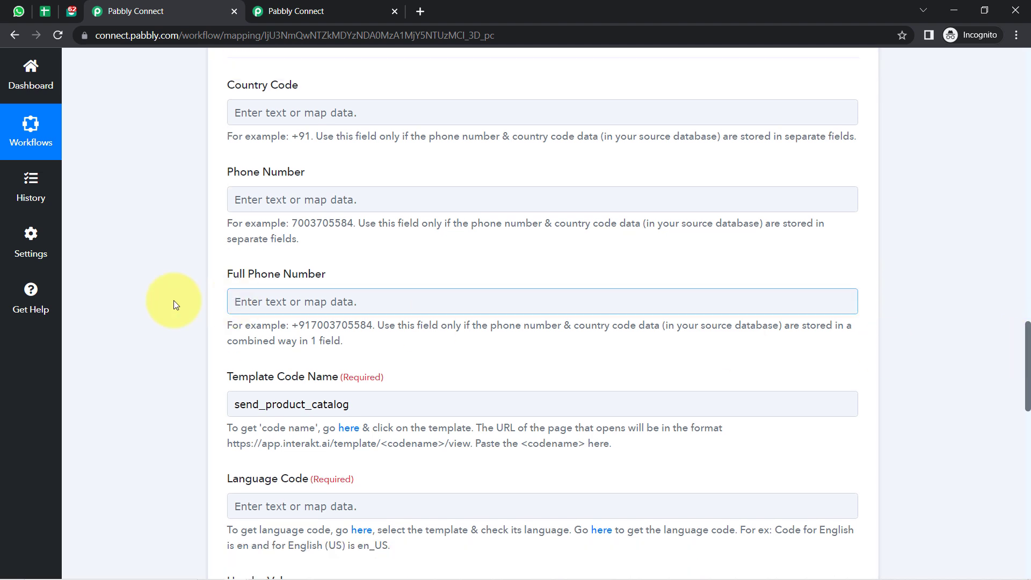
left_click_drag(233, 276, 339, 288)
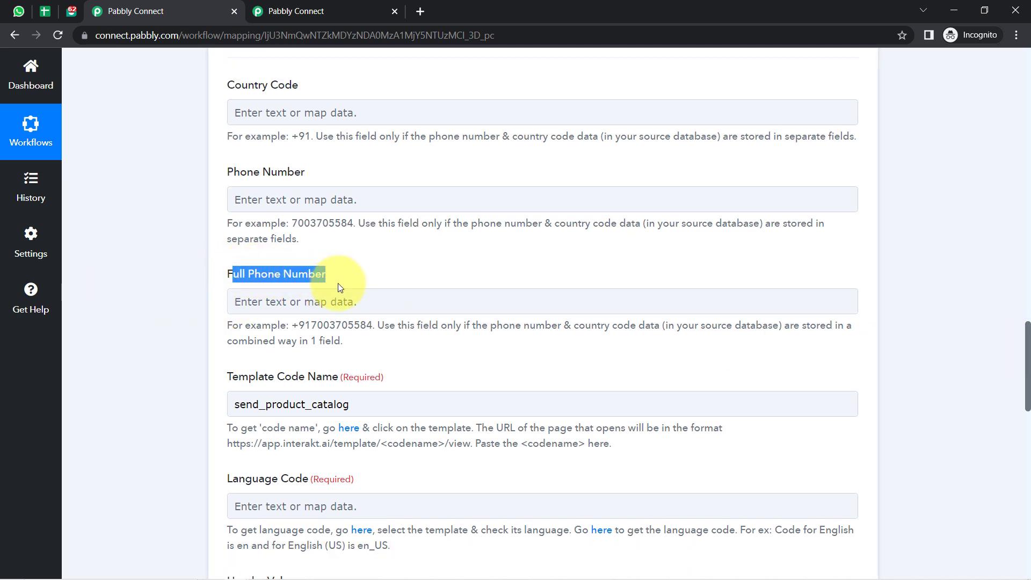
left_click_drag(1026, 393, 1014, 258)
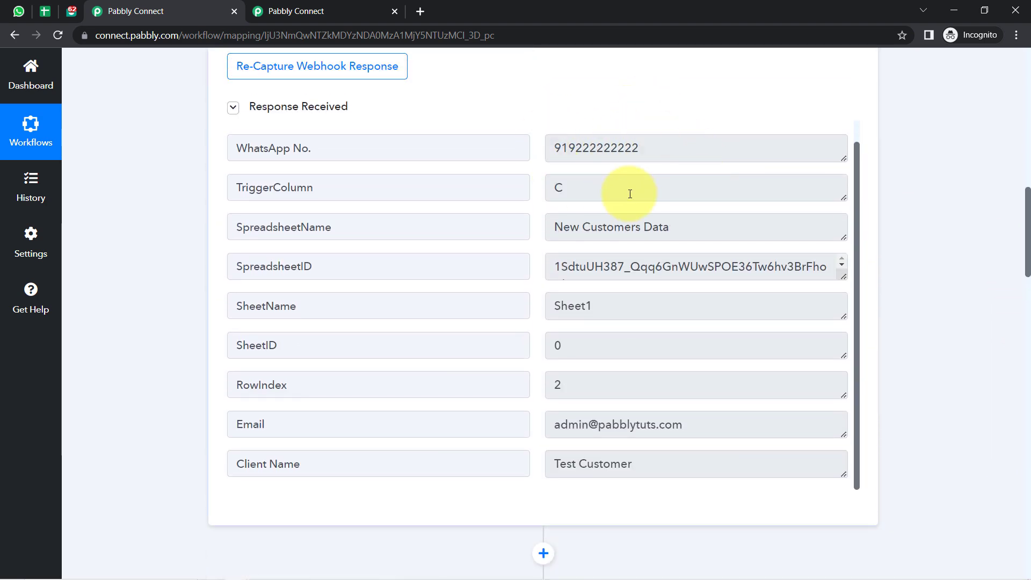
left_click_drag(1026, 226, 1015, 382)
Map the Google Sheets WhatsApp No. value into Full Phone Number.
left_click(313, 213)
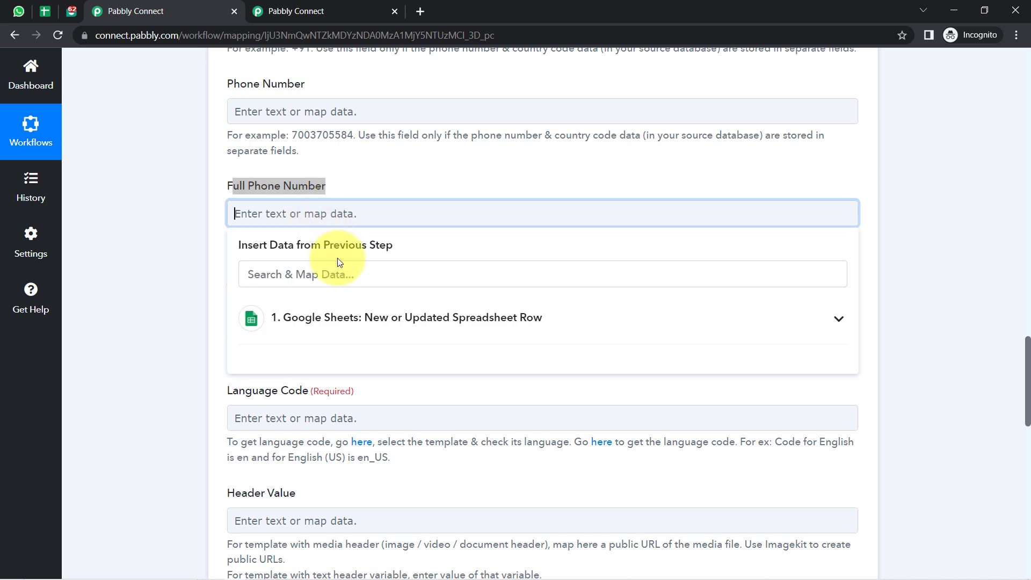
left_click(341, 317)
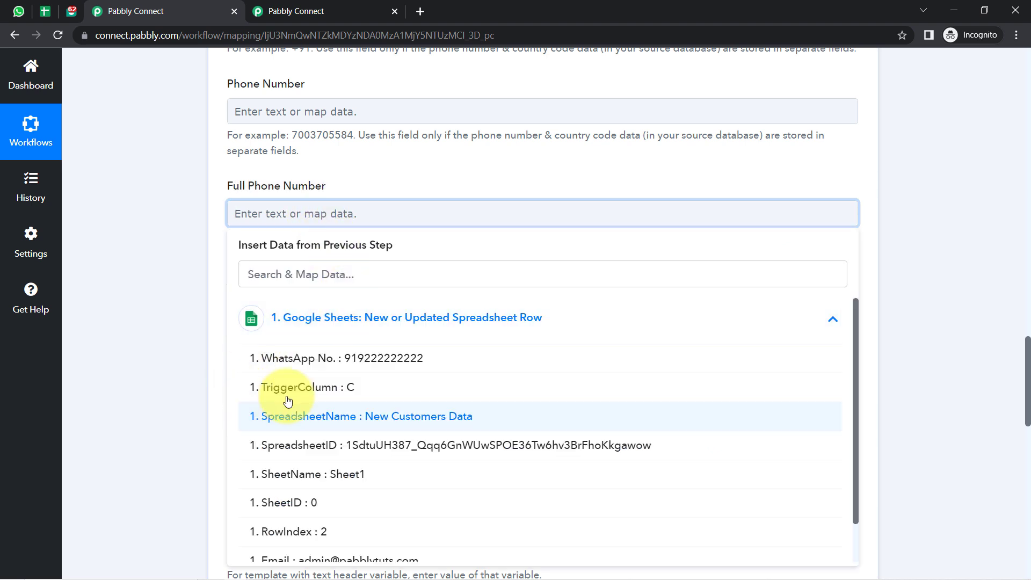
left_click(386, 358)
left_click(169, 240)
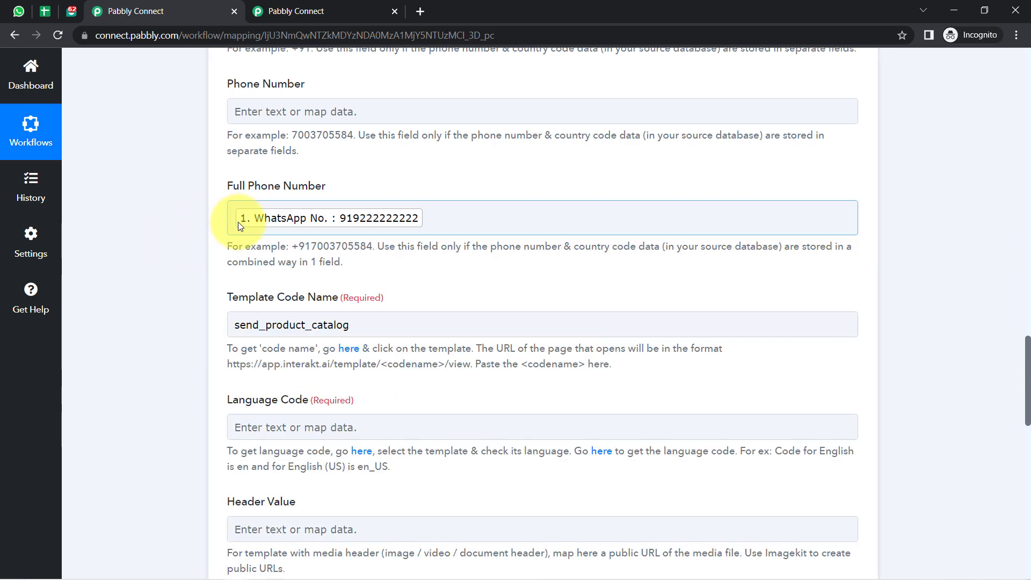
left_click_drag(294, 248, 342, 250)
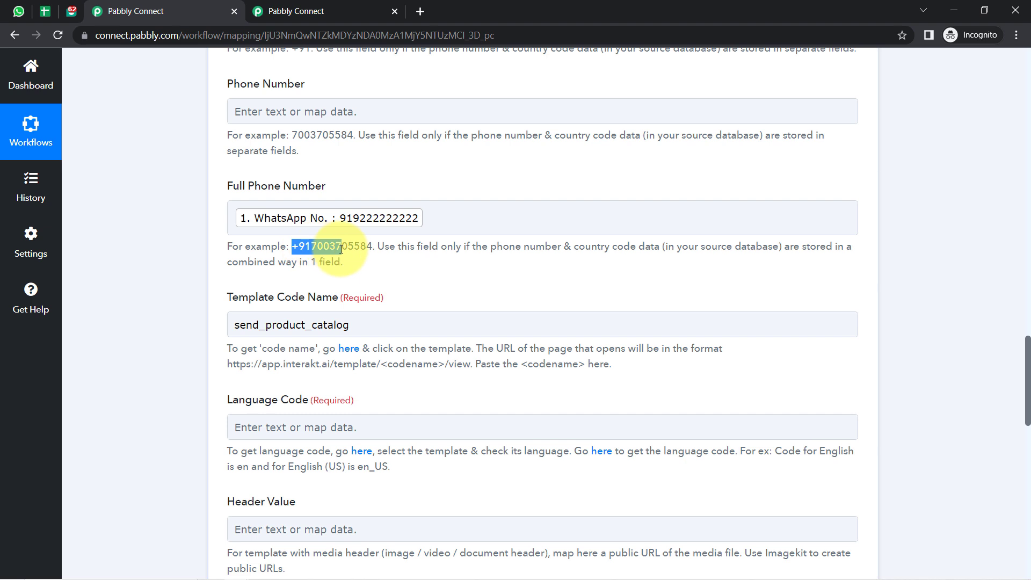
left_click(333, 253)
Prefix the mapped WhatsApp No. with a + sign, then bring up the New Customers Data sheet.
left_click(235, 221)
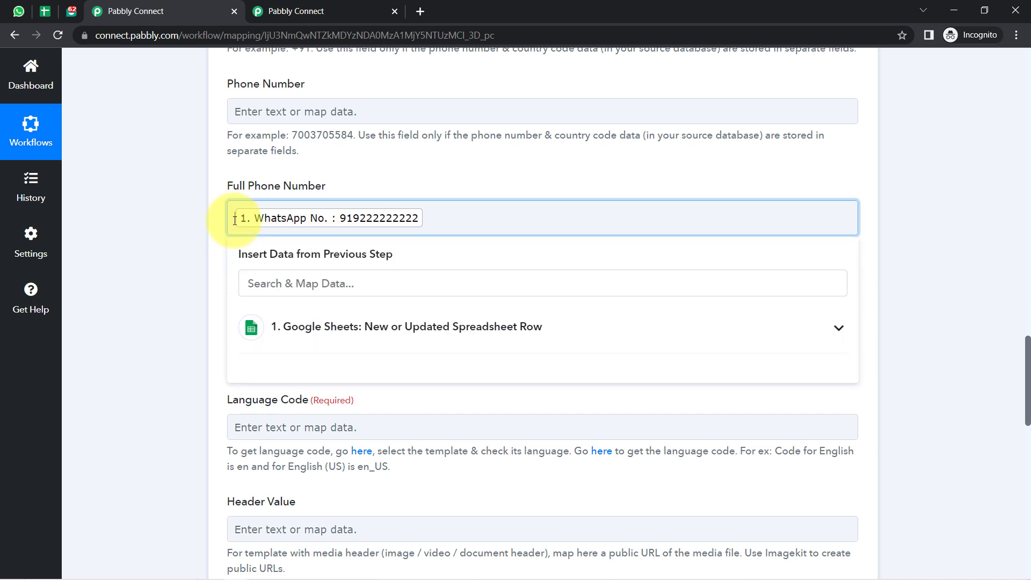
type("+")
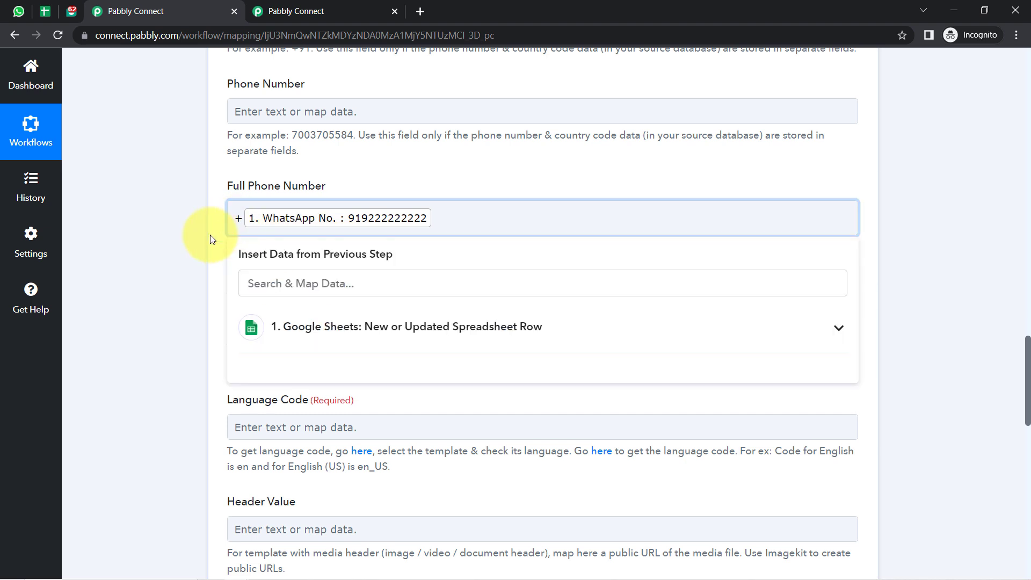
left_click(210, 234)
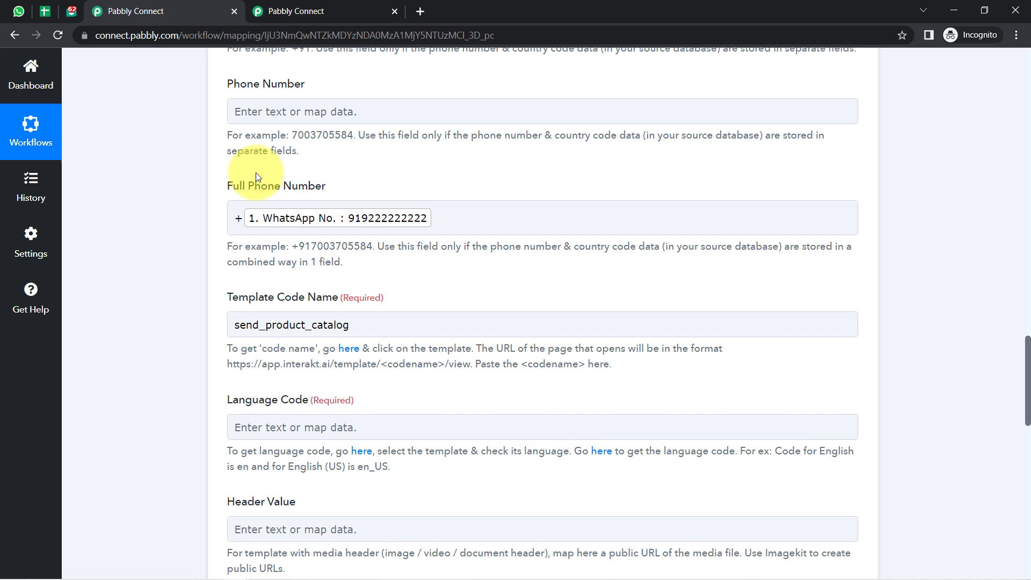
left_click(355, 218)
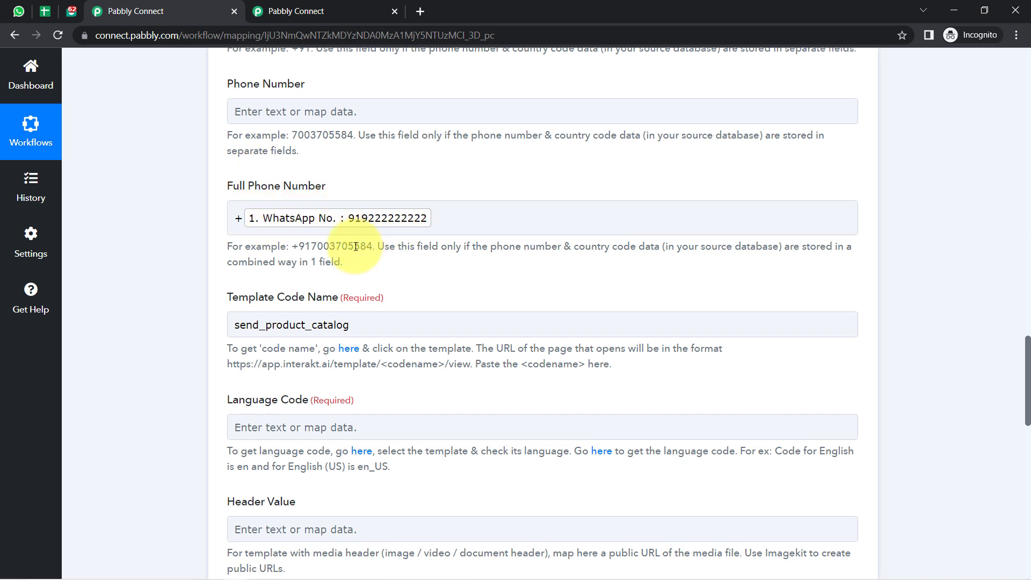
left_click(387, 221)
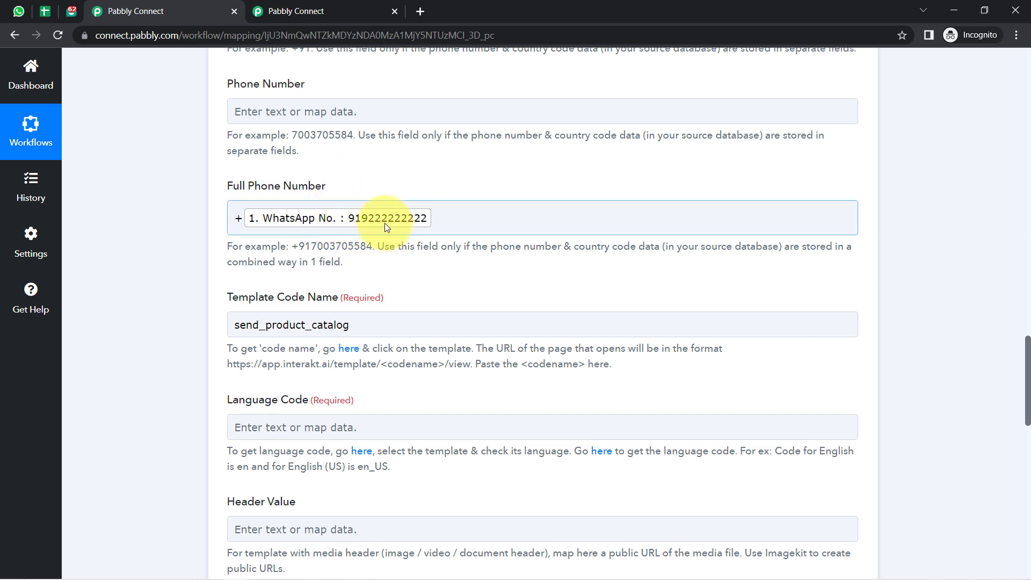
left_click(242, 217)
left_click(231, 216)
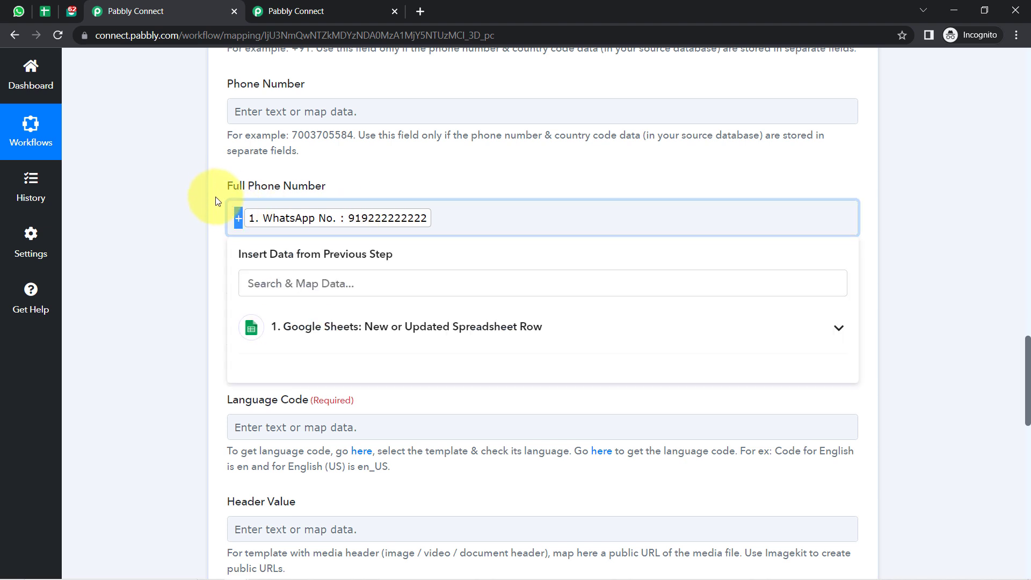
left_click(216, 197)
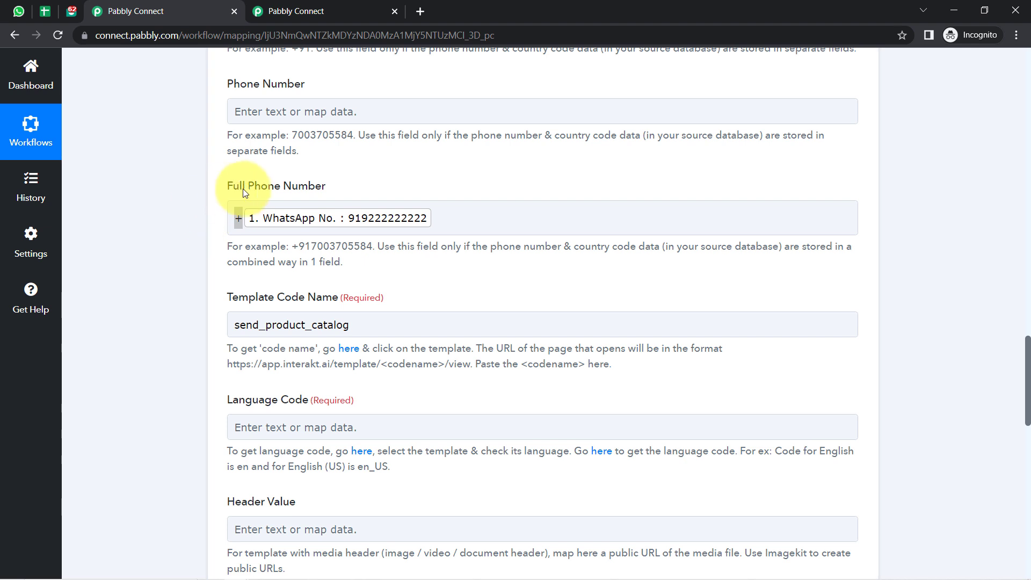
left_click(238, 218)
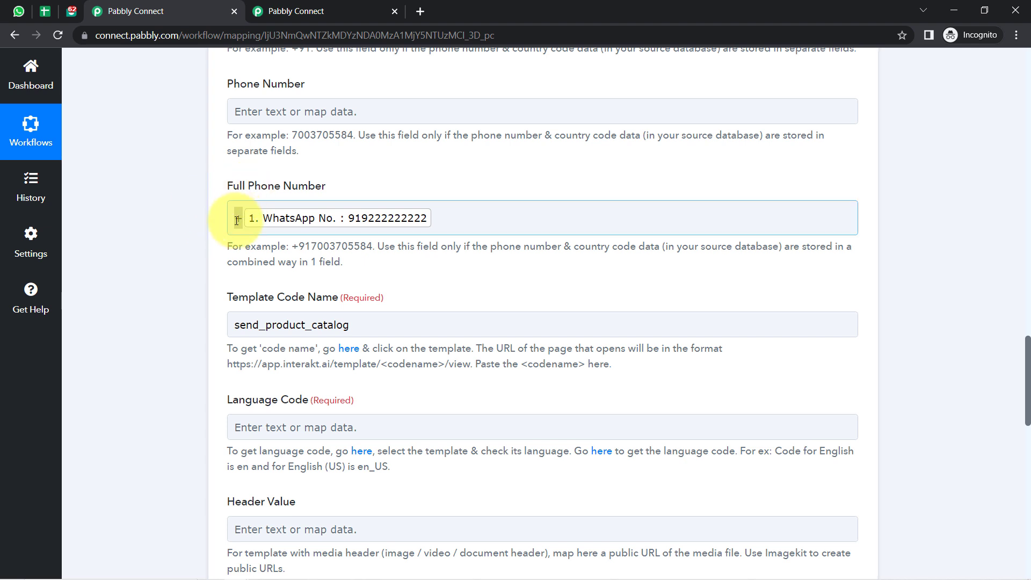
left_click(47, 10)
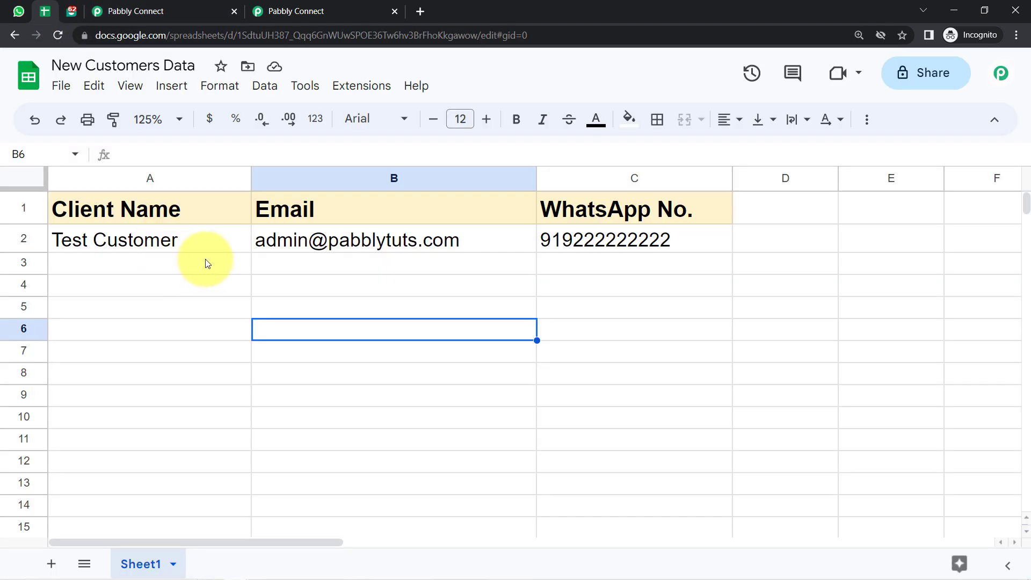
Select A3:C3 in New Customers Data to show where new rows go, then return to Pabbly Connect.
left_click(207, 263)
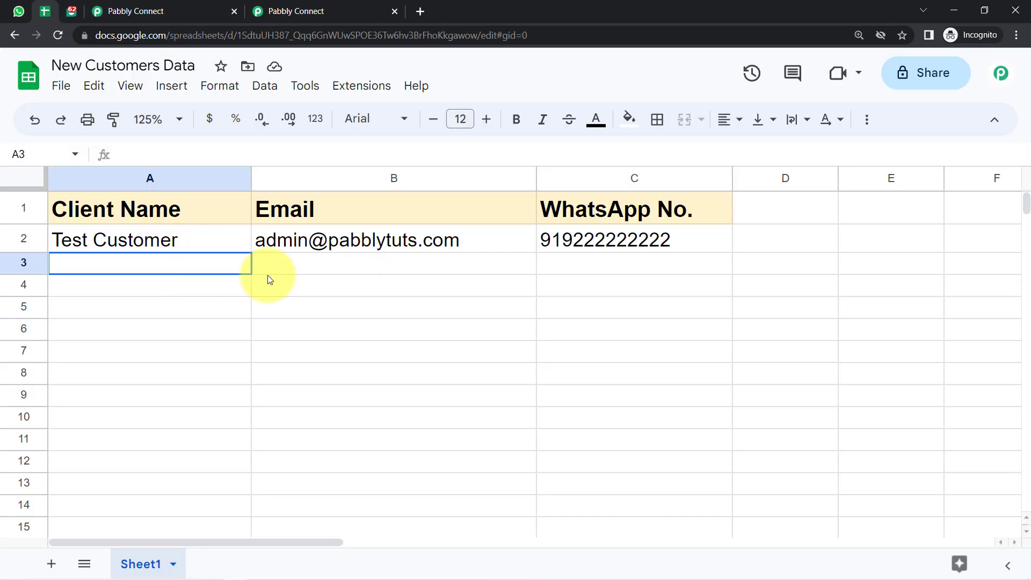
left_click_drag(269, 279, 591, 279)
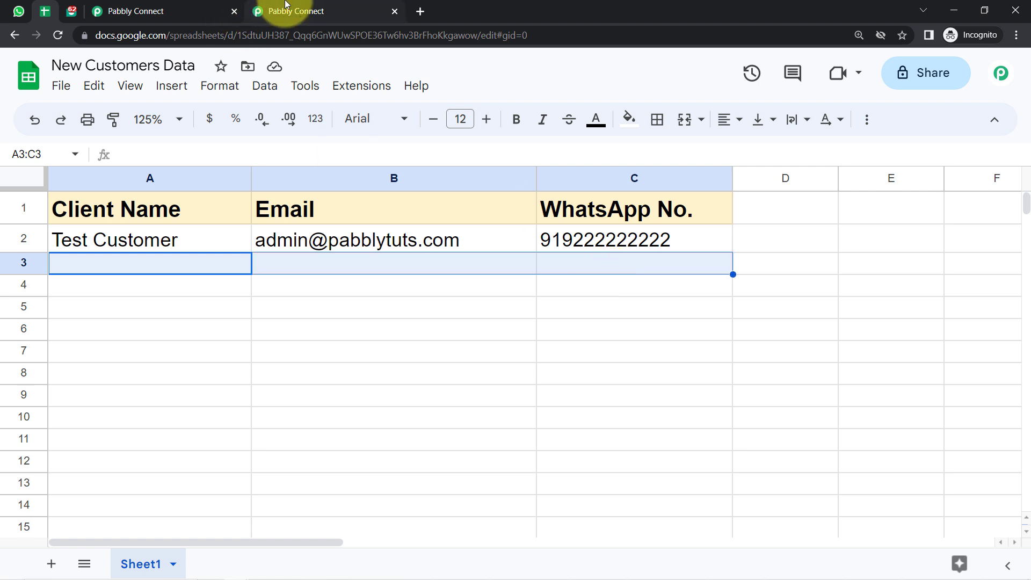
left_click(131, 7)
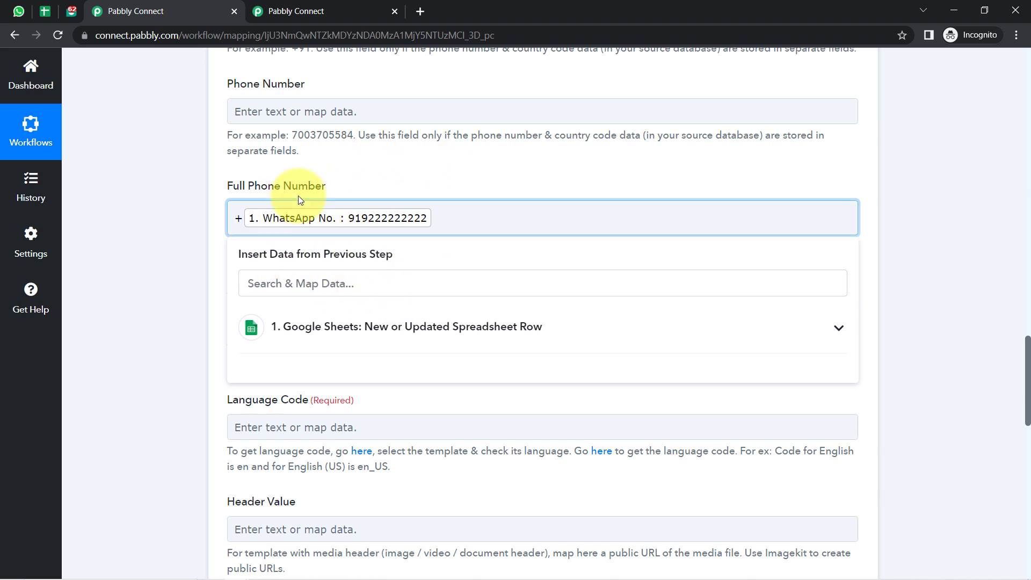
Enter en in the Language Code field, matching the English example code.
left_click(160, 257)
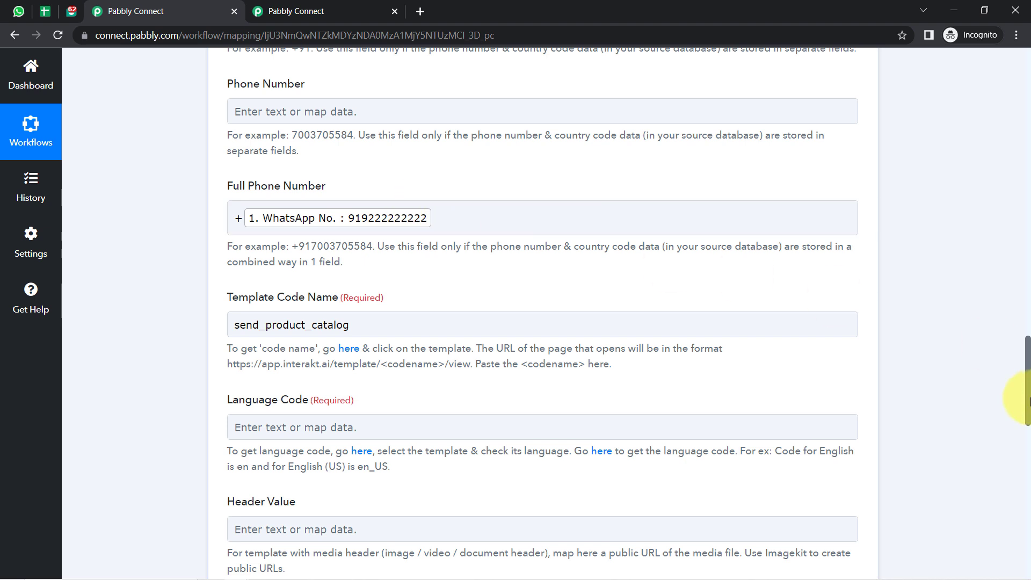
left_click_drag(1027, 372, 1024, 405)
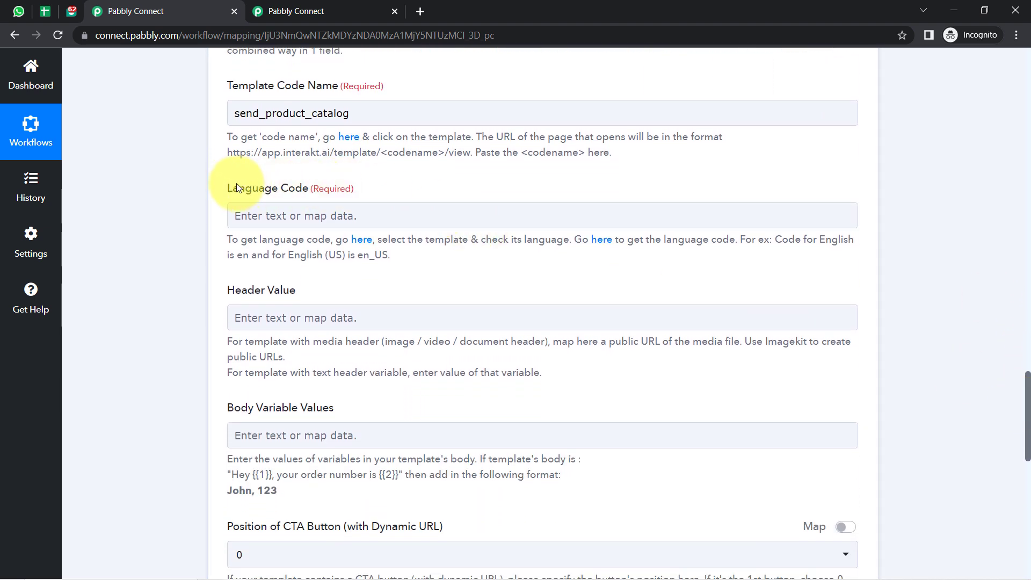
double_click(837, 240)
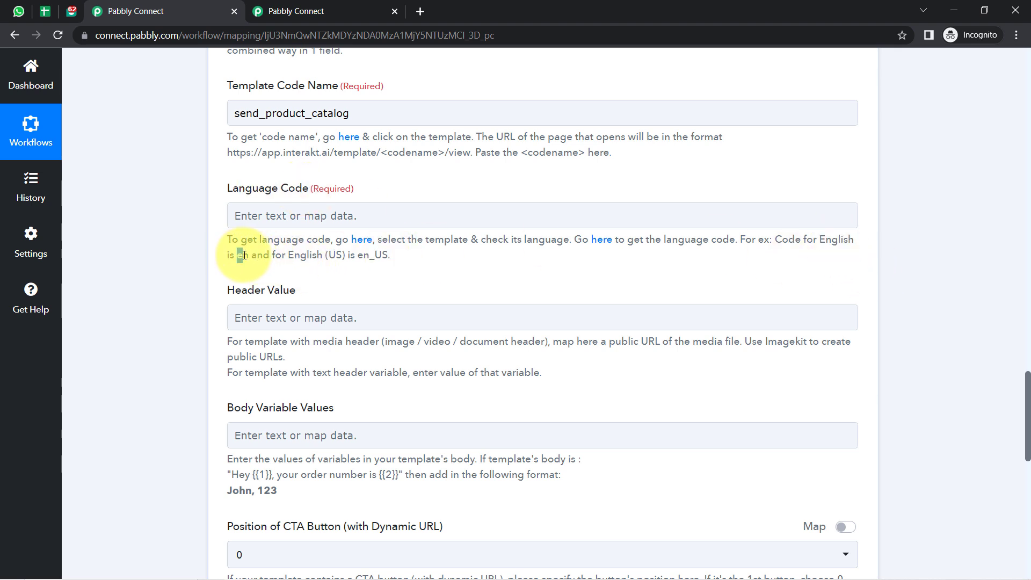
left_click(247, 212)
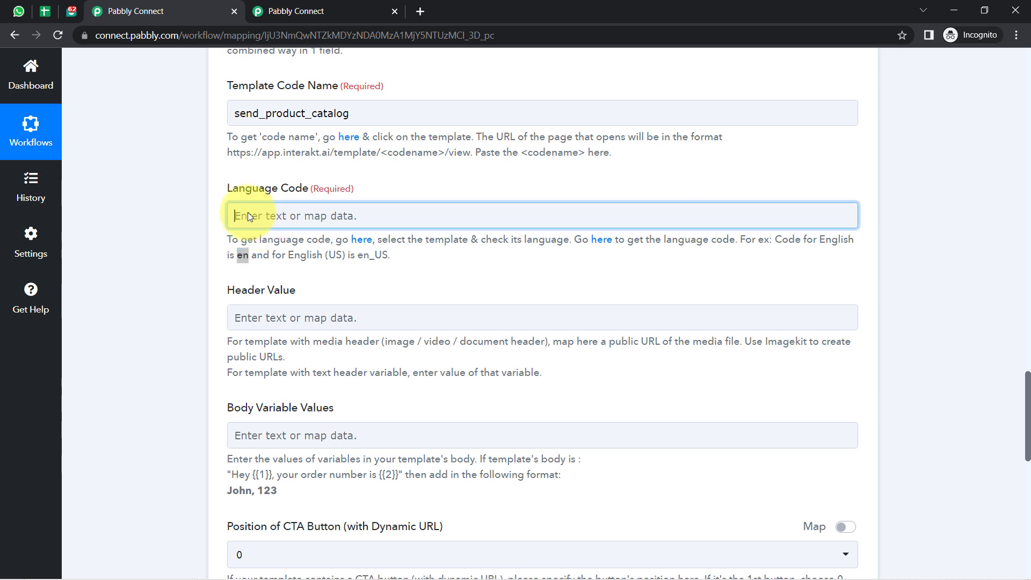
type("en")
left_click(209, 297)
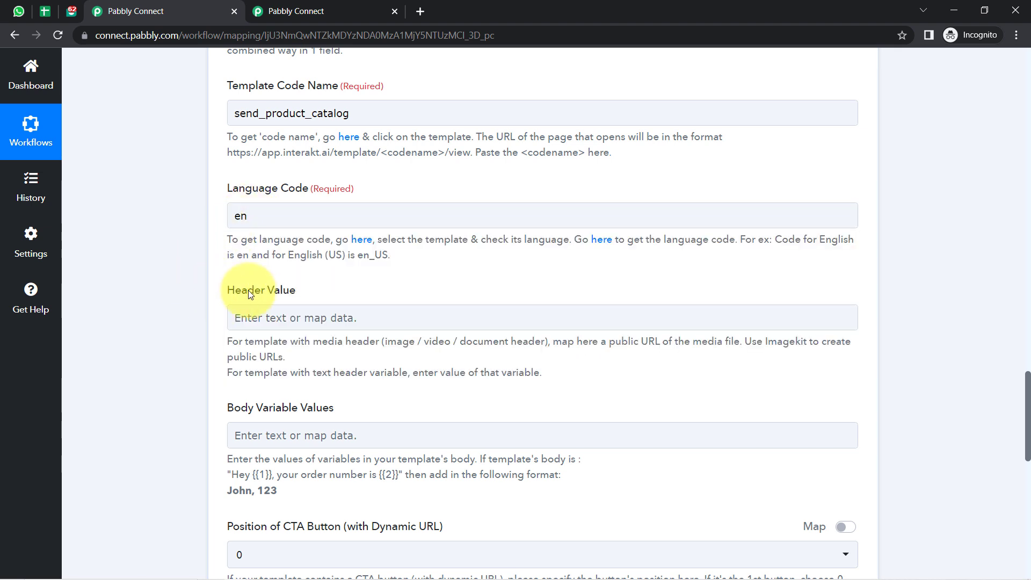
left_click_drag(248, 290, 296, 291)
Copy the brochure URL from Notepad and paste it into Header Value.
scroll(1027, 389, "down", 1)
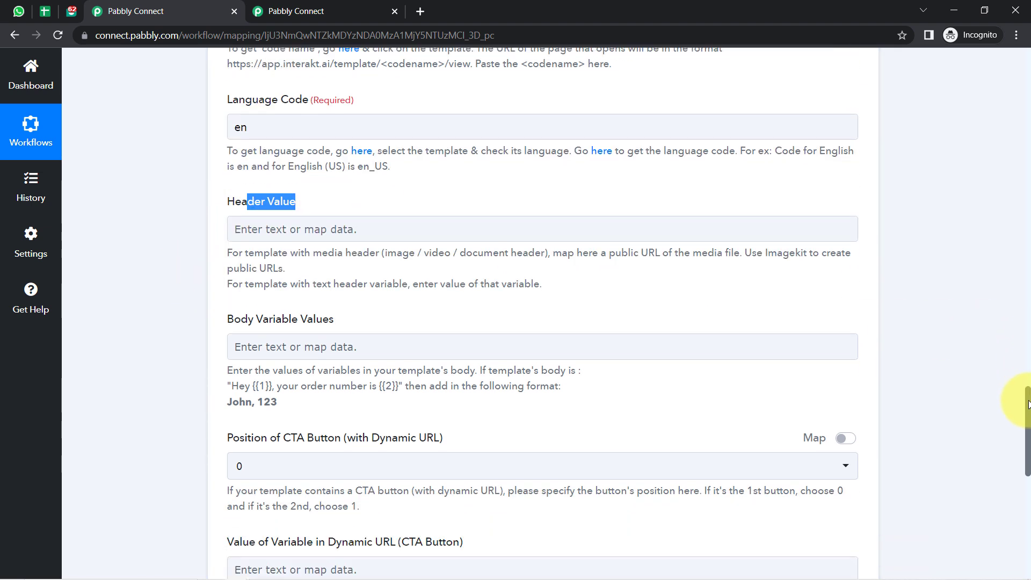
left_click(296, 10)
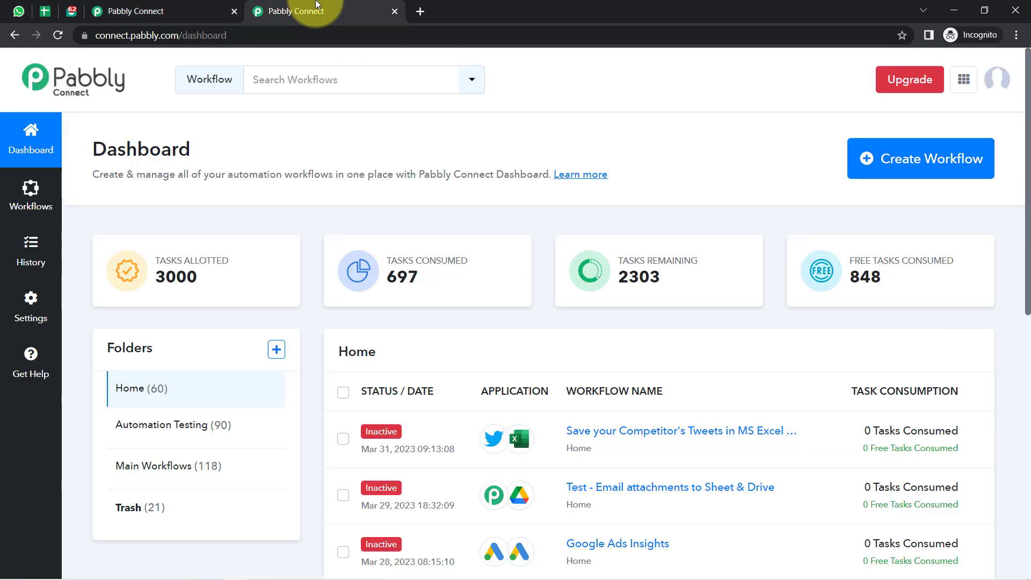
left_click(71, 11)
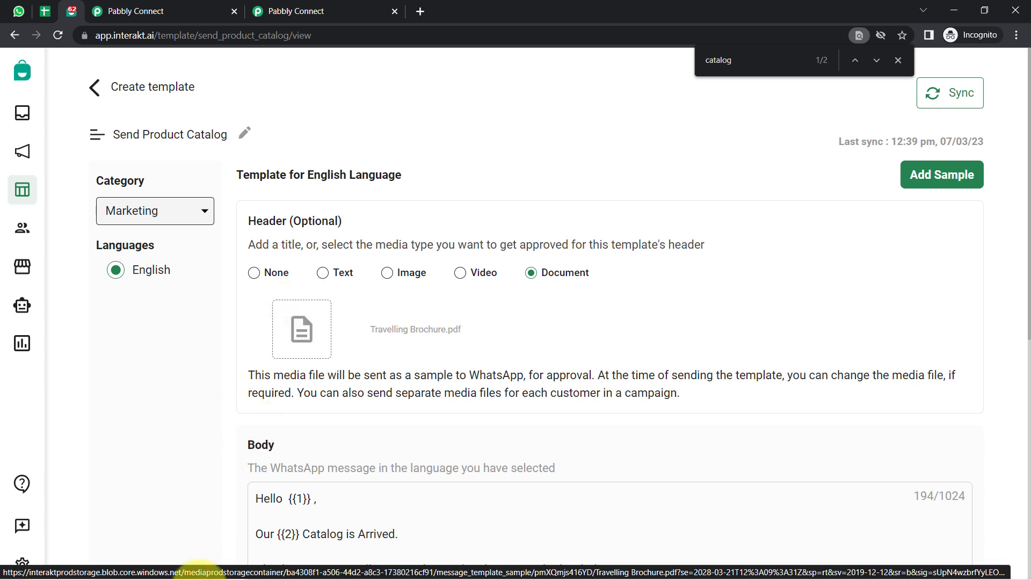
left_click(261, 570)
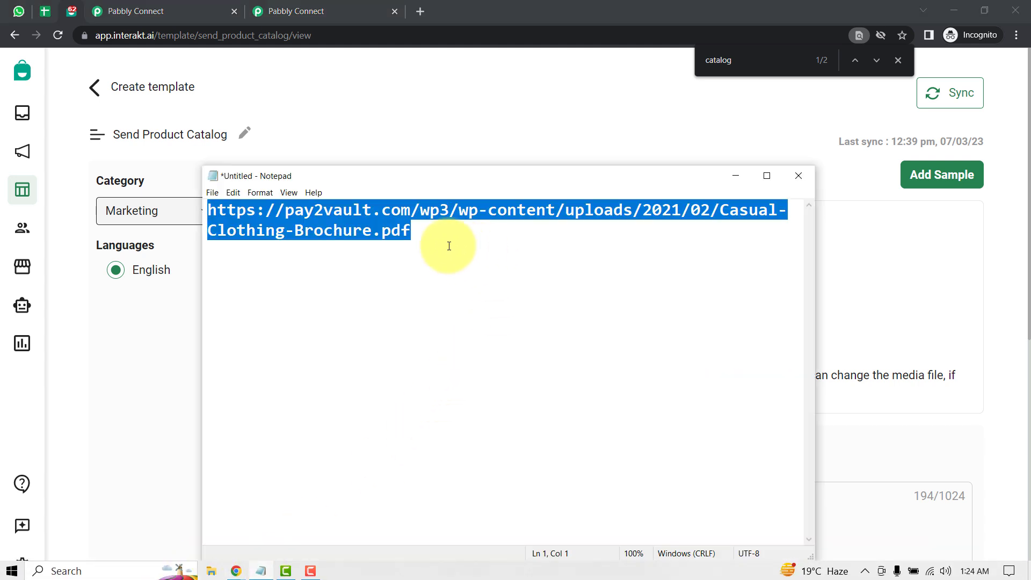
left_click_drag(428, 228, 171, 206)
key("ctrl+c")
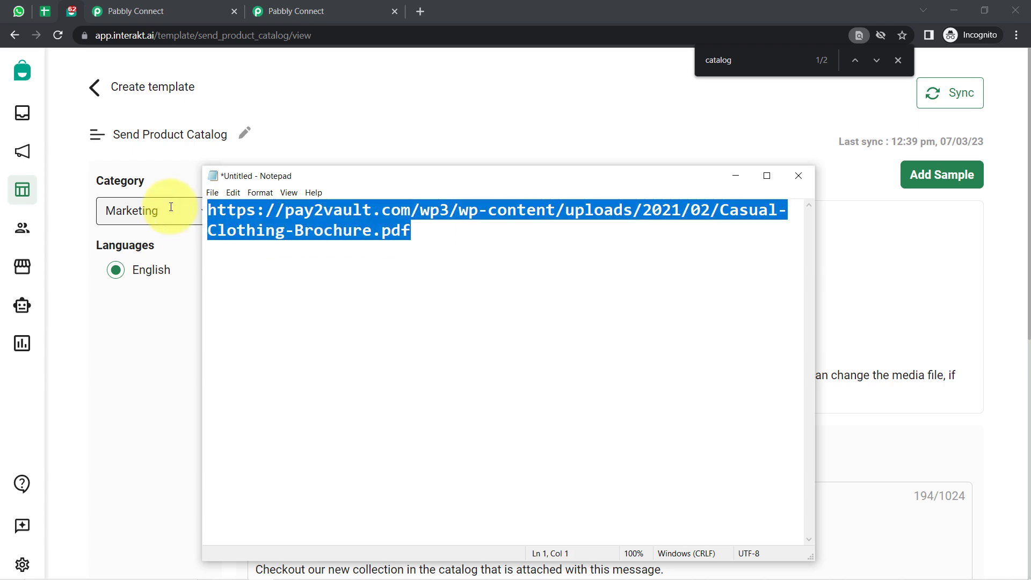
left_click(110, 11)
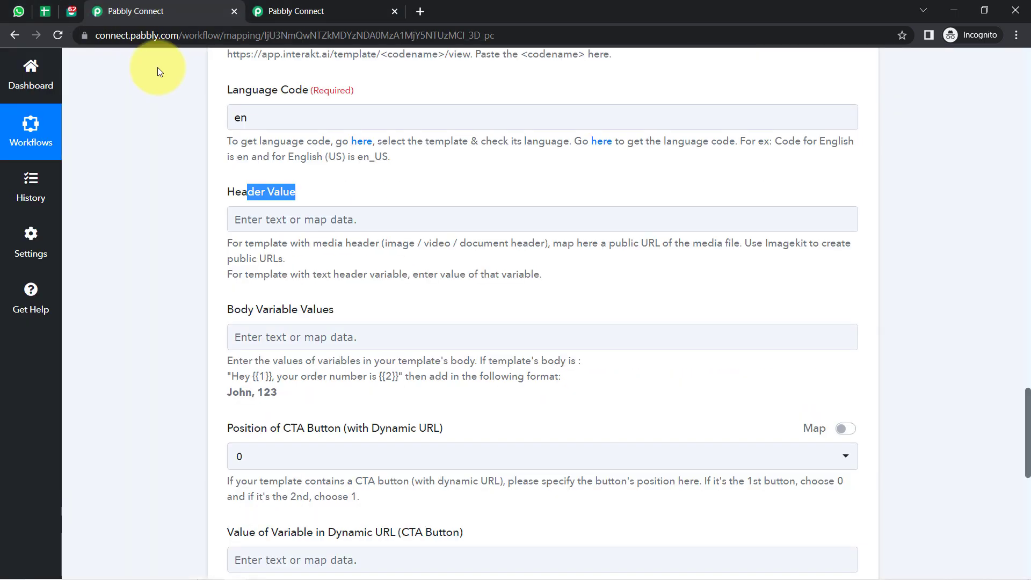
left_click(240, 222)
key("ctrl+v")
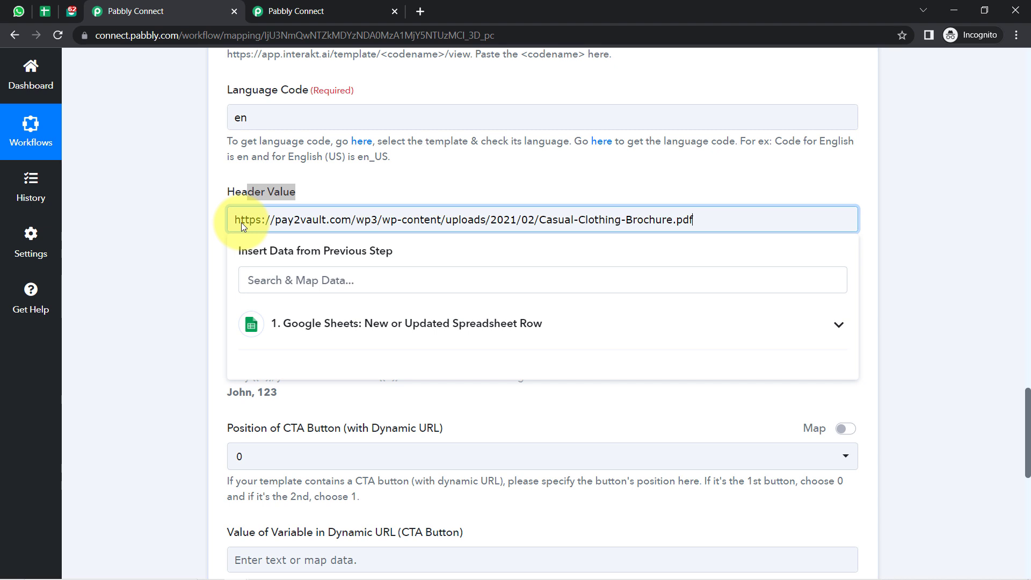
Point out the Casual-Clothing-Brochure.pdf file name in the pasted Header Value URL.
left_click_drag(719, 221, 370, 211)
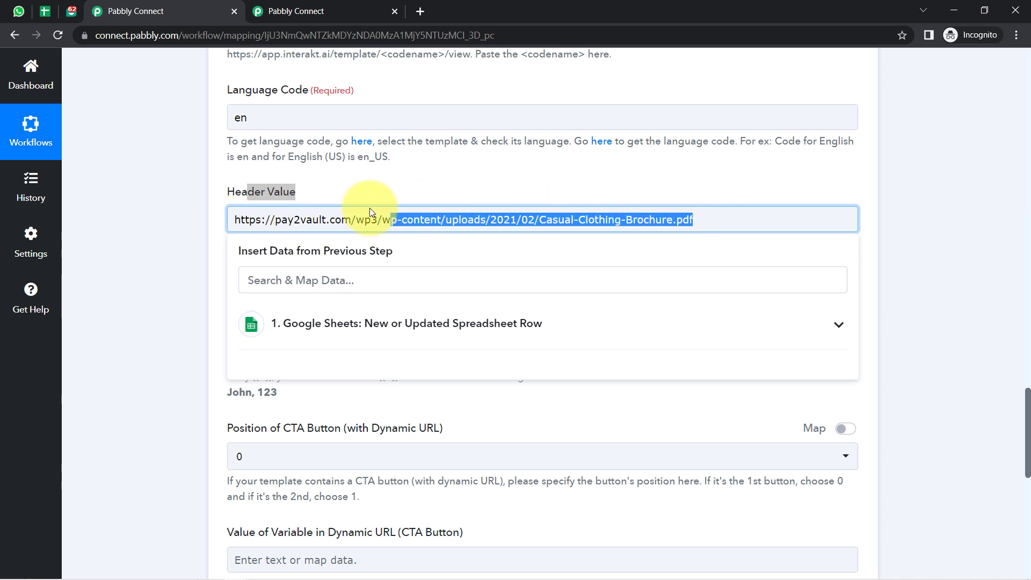
left_click(666, 217)
left_click_drag(707, 218, 579, 216)
left_click(171, 222)
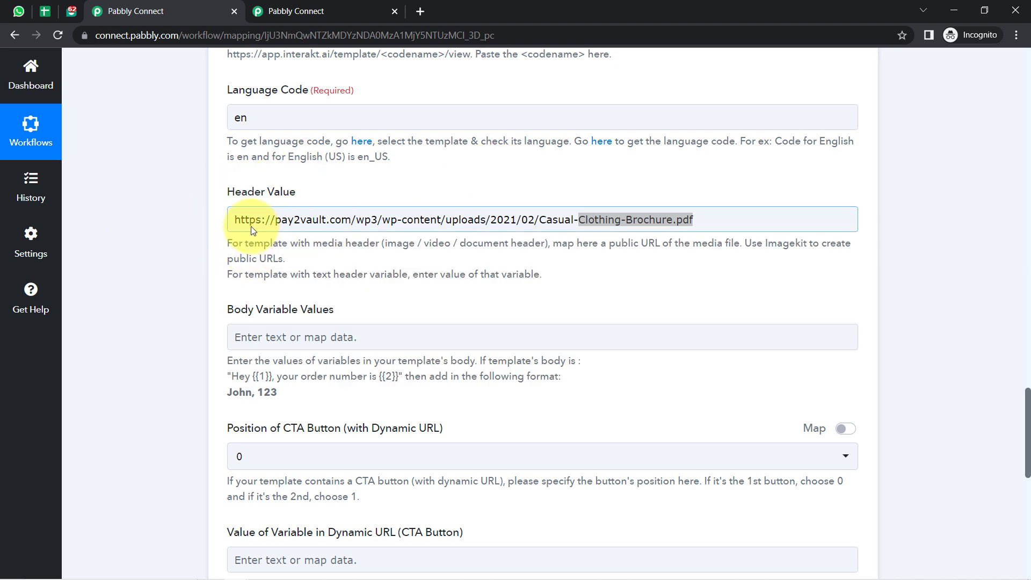
left_click(274, 227)
left_click_drag(688, 218, 208, 217)
left_click(204, 217)
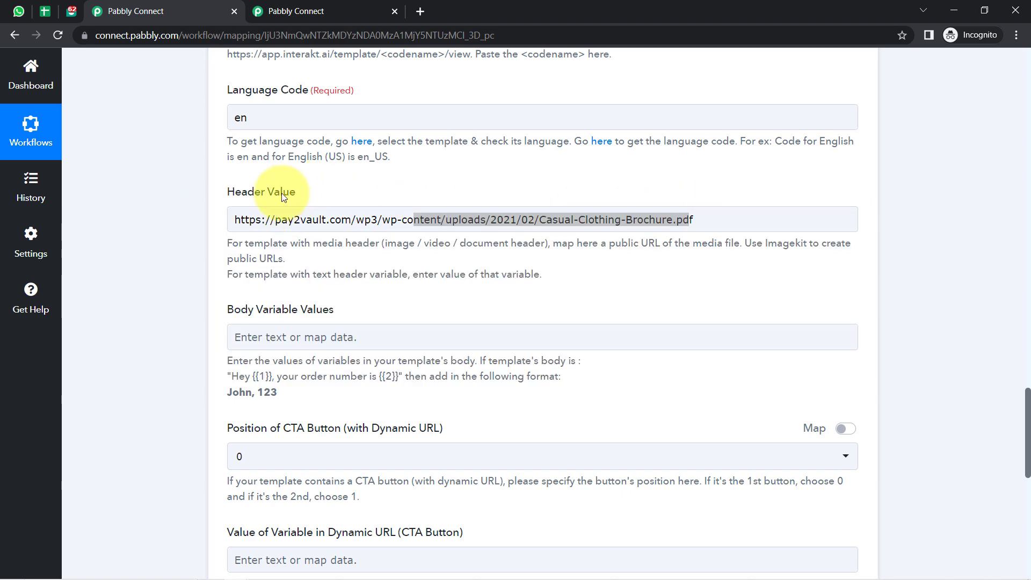
Glance at the New Customers Data sheet, then select the whole header URL to confirm it.
left_click(45, 11)
left_click(311, 324)
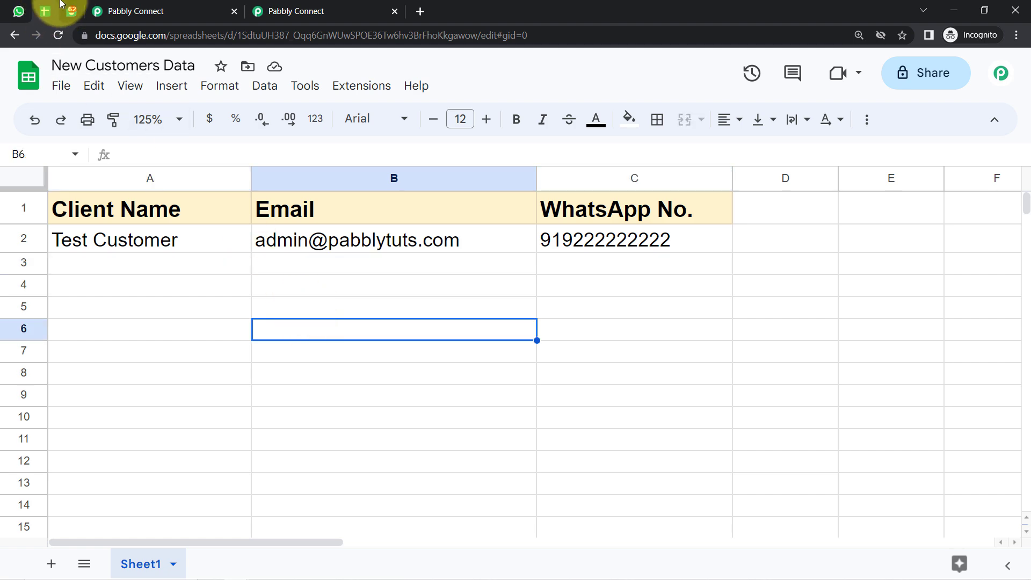
left_click(134, 11)
double_click(585, 228)
key("ctrl+a")
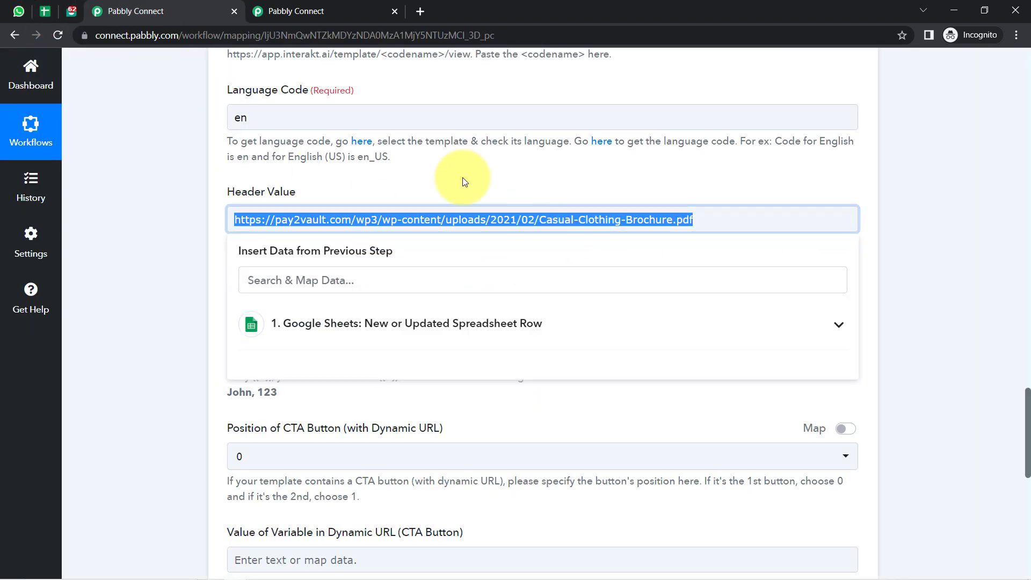
left_click(462, 177)
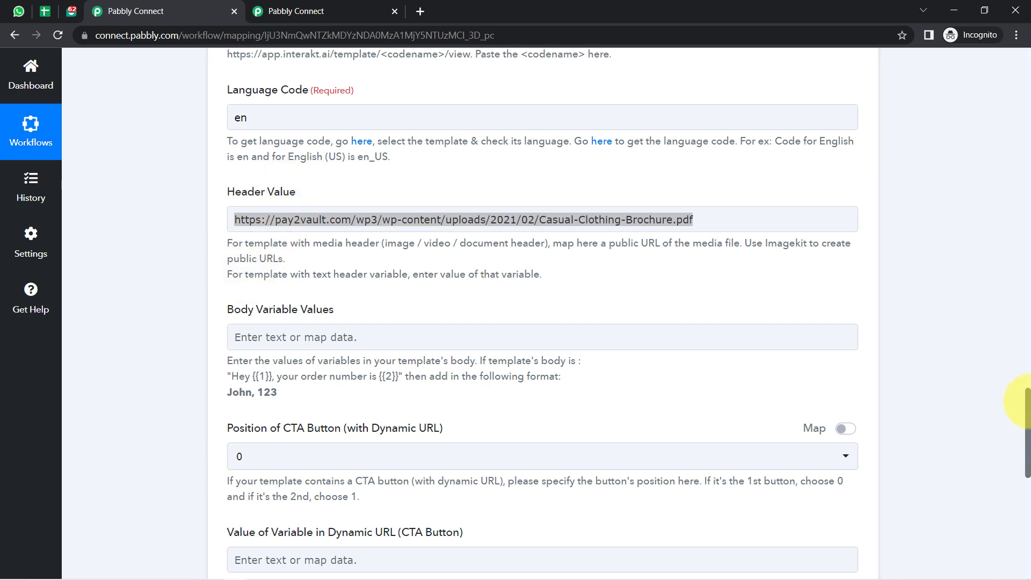
left_click_drag(1025, 401, 1024, 416)
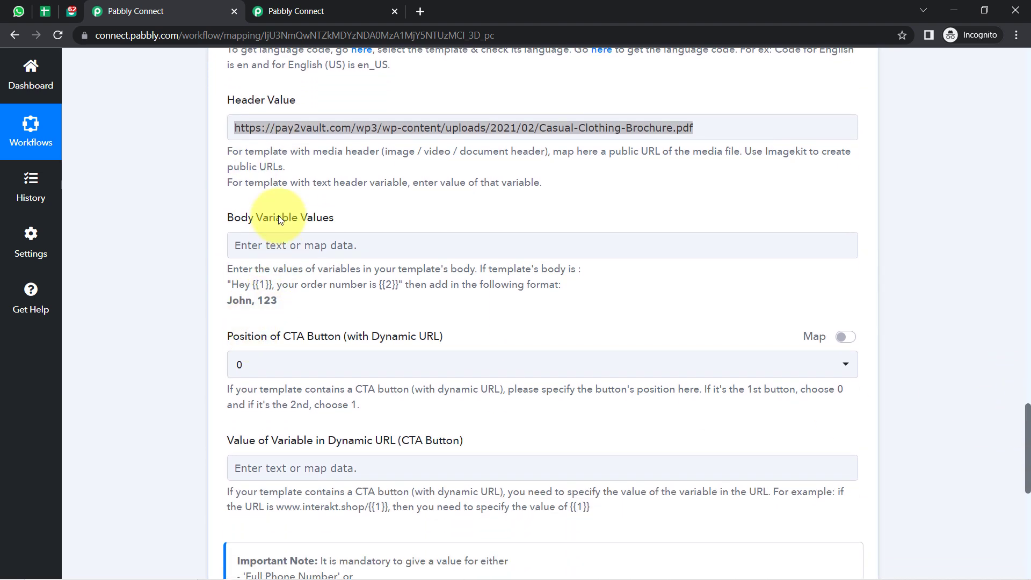
Check the {{2}} variable in the Interakt template body against Body Variable Values.
left_click_drag(240, 217, 333, 217)
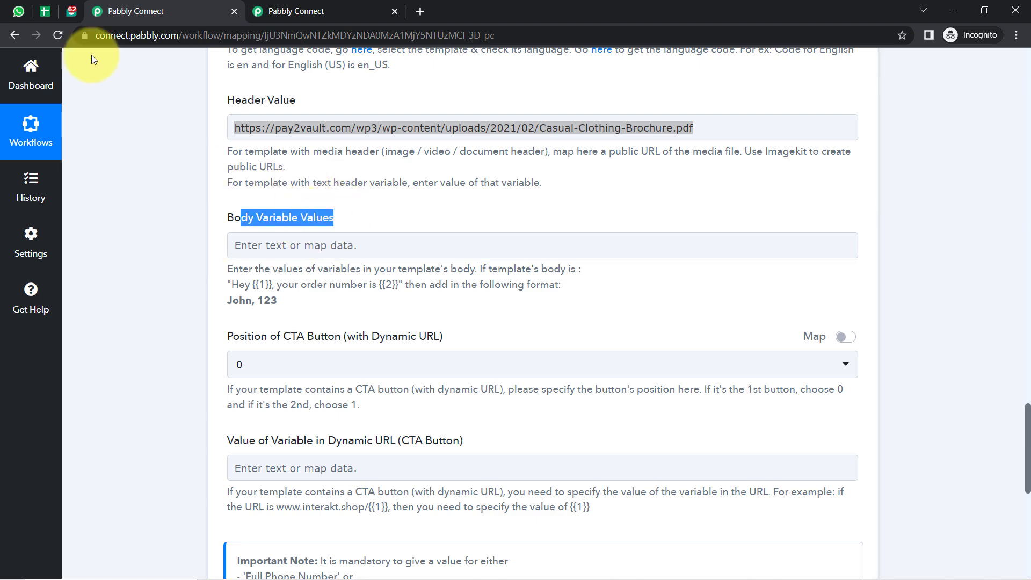
left_click(66, 13)
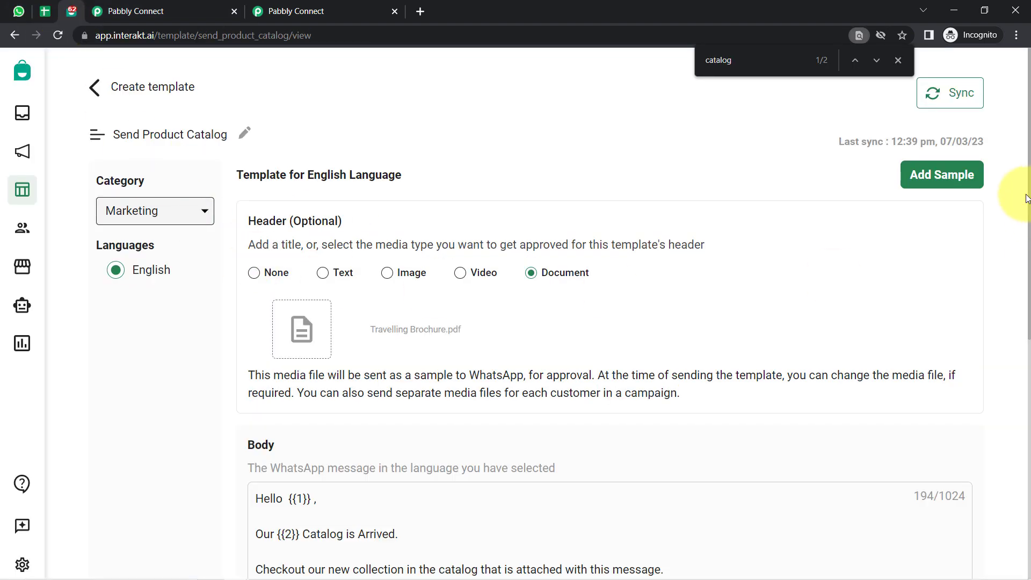
left_click_drag(601, 276, 248, 239)
left_click(221, 427)
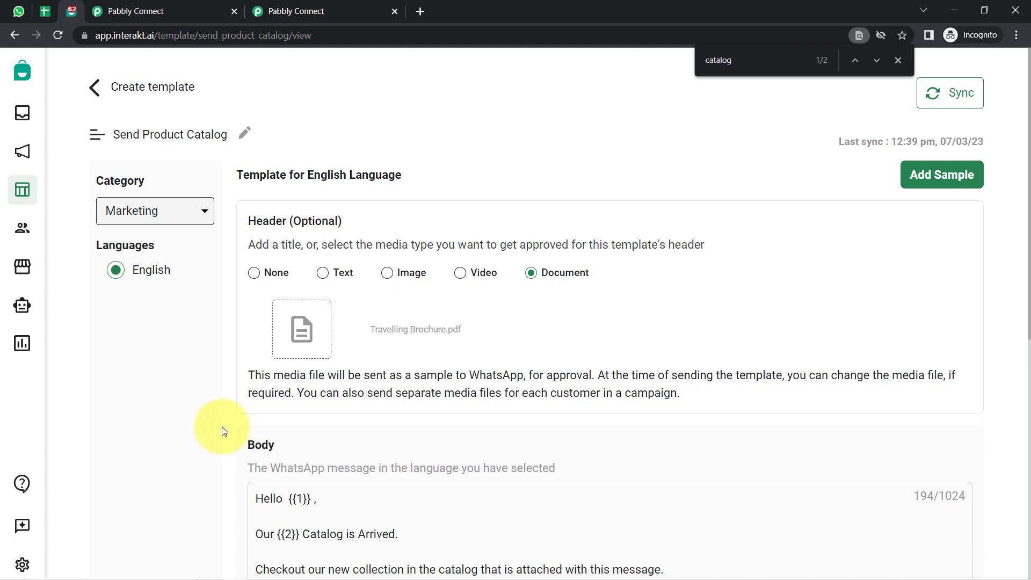
scroll(222, 426, "down", 5)
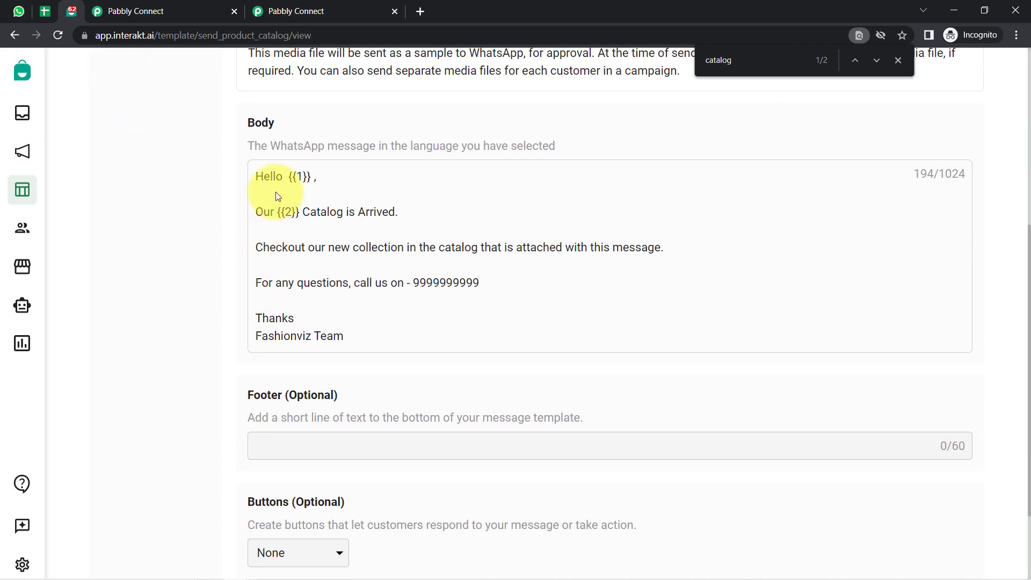
left_click_drag(292, 206, 239, 113)
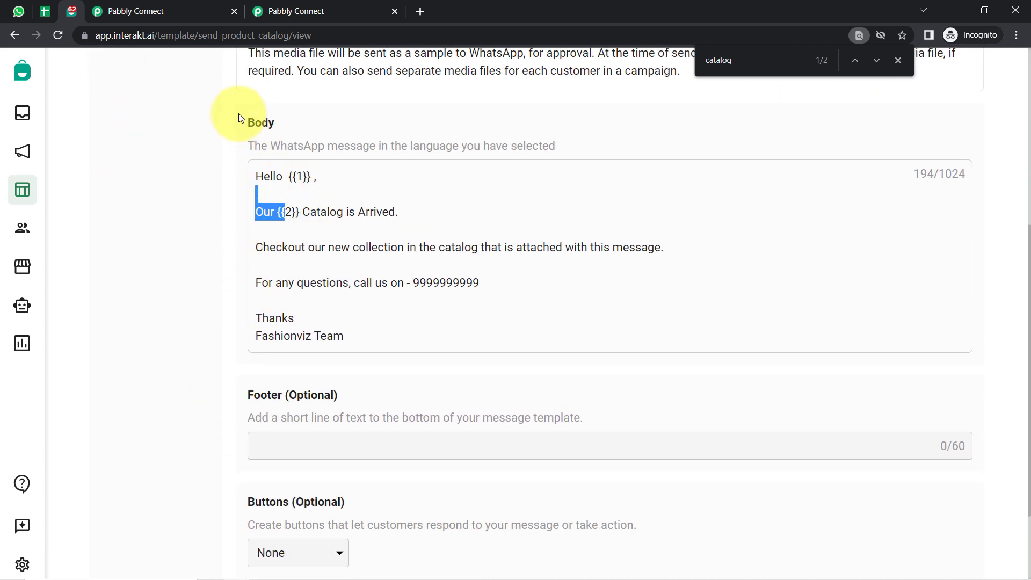
Point out the 'John, 123' example and its {{1}} and {{2}} placeholders.
left_click(136, 11)
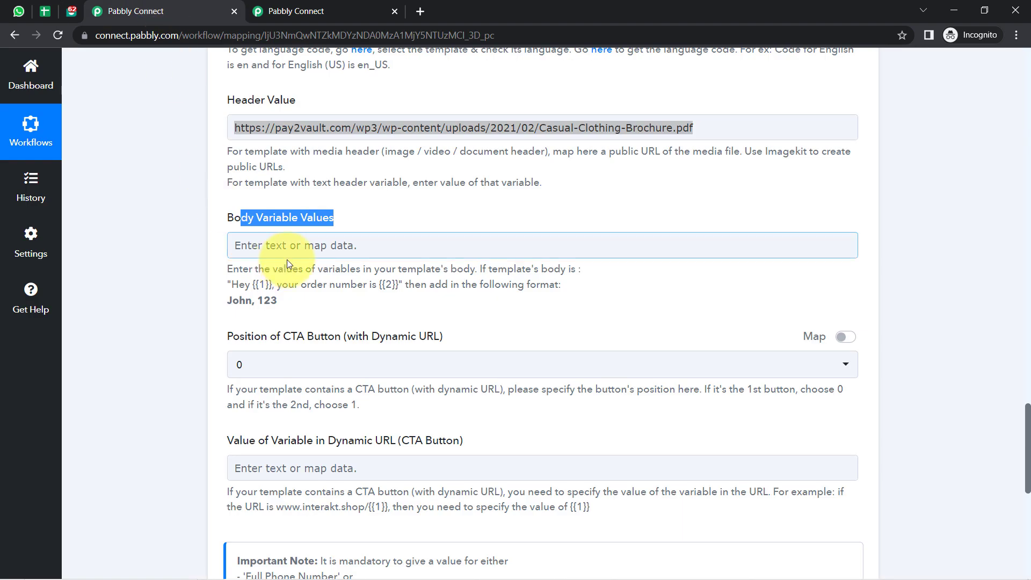
triple_click(238, 300)
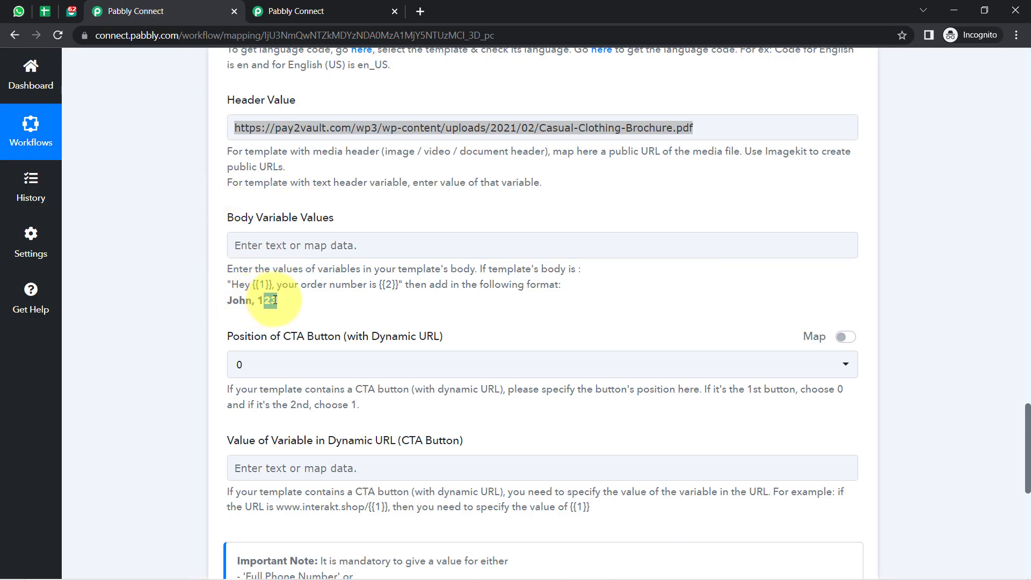
left_click_drag(239, 286, 453, 278)
left_click(216, 299)
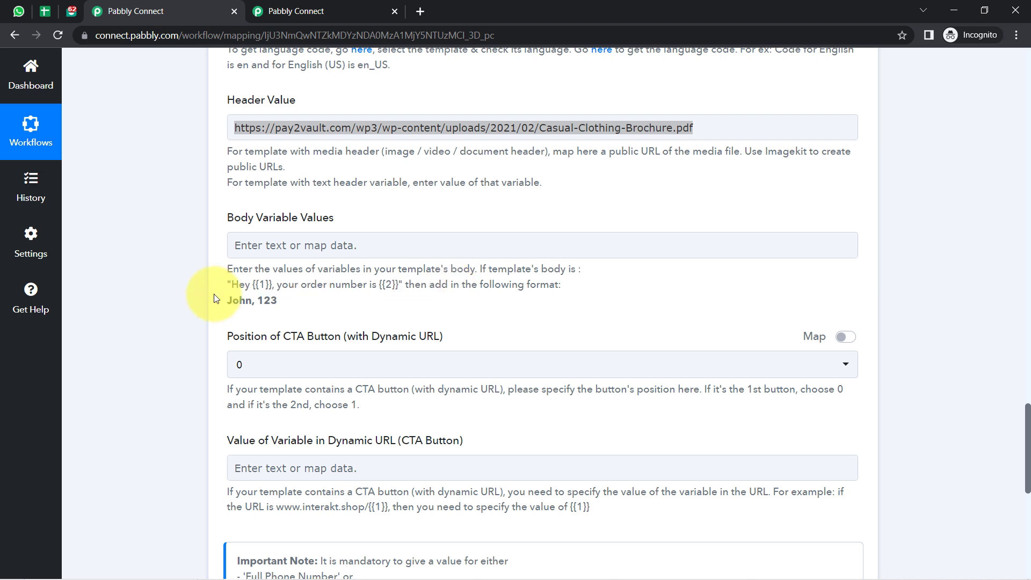
left_click_drag(251, 286, 269, 285)
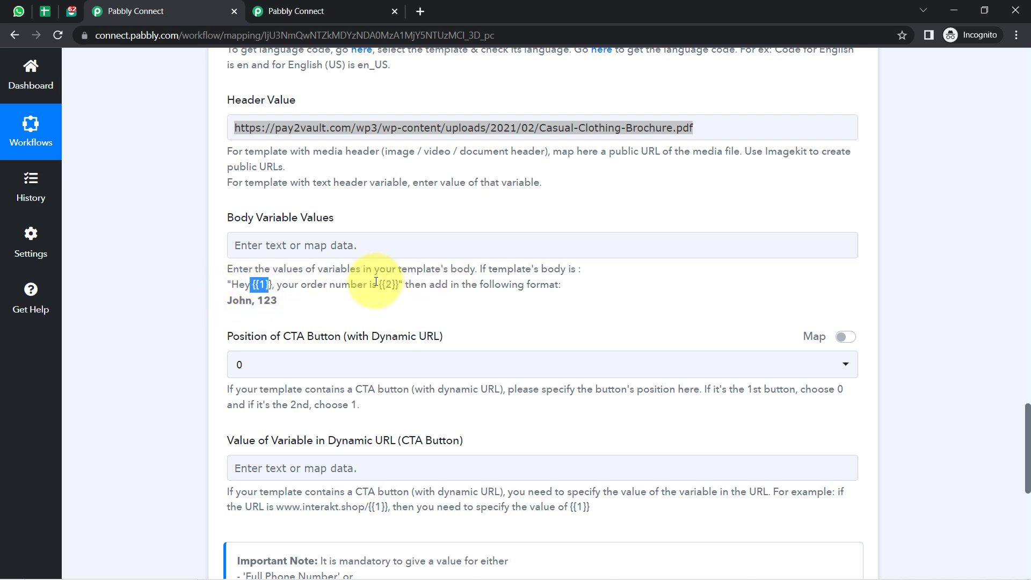
left_click_drag(378, 284, 401, 284)
double_click(239, 300)
left_click(265, 304)
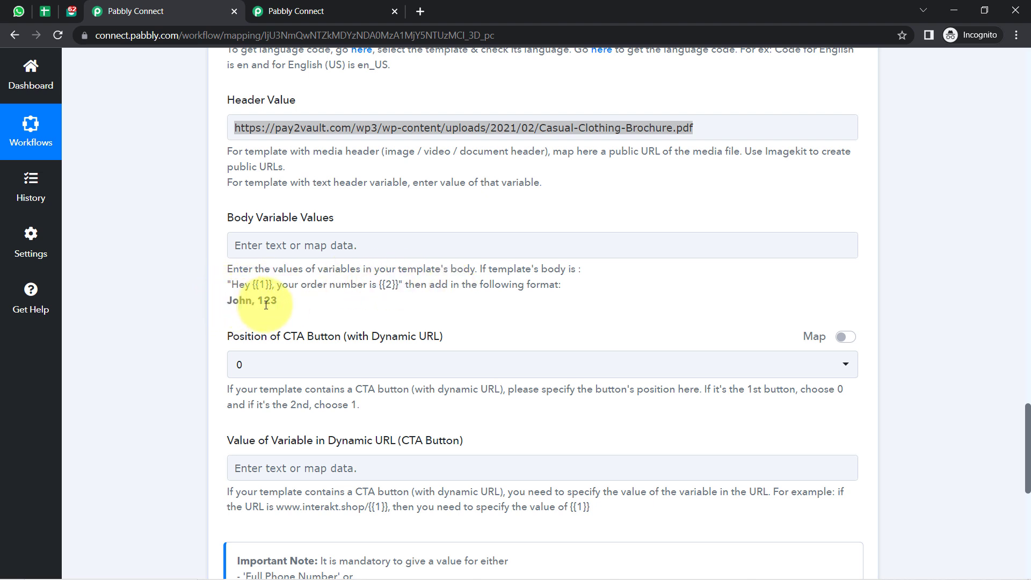
Map the sheet's Client Name as the first body variable value.
left_click(237, 244)
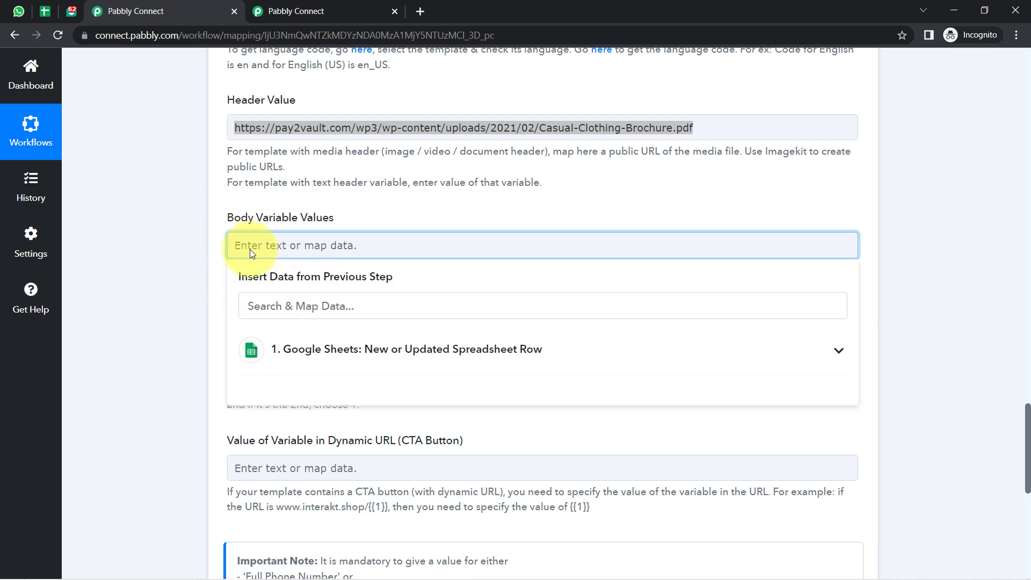
left_click(289, 349)
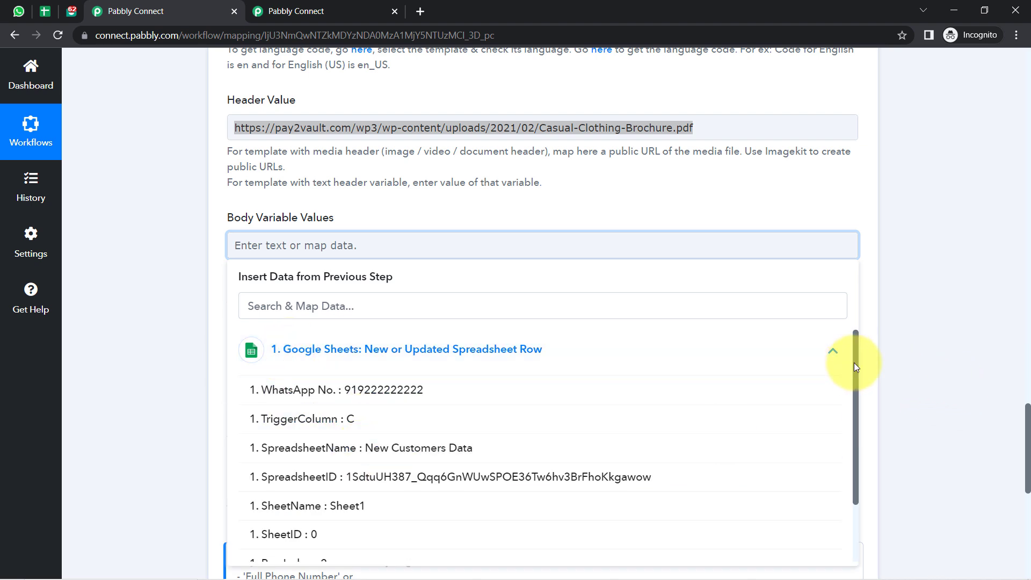
left_click_drag(856, 366, 843, 461)
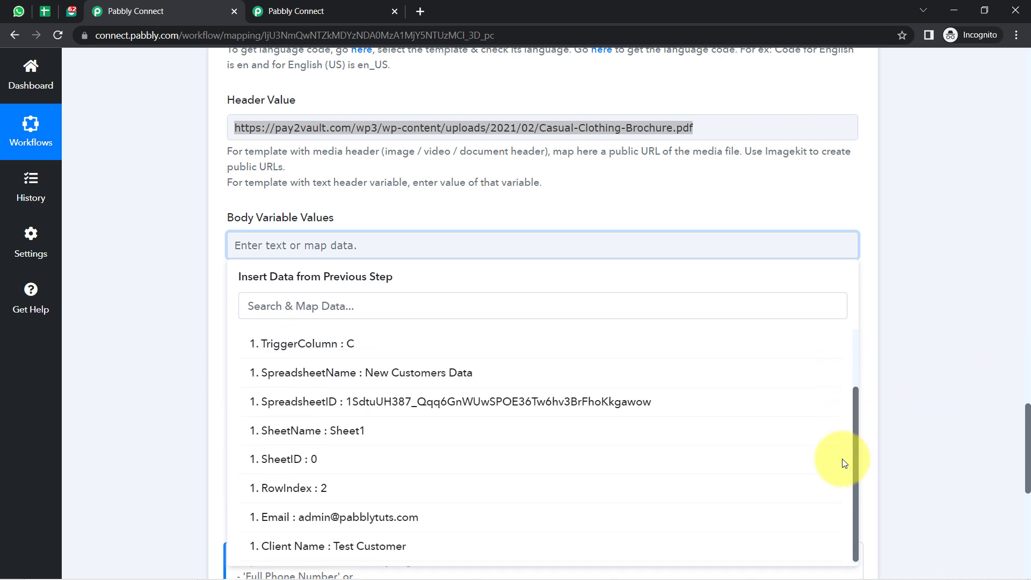
left_click(346, 547)
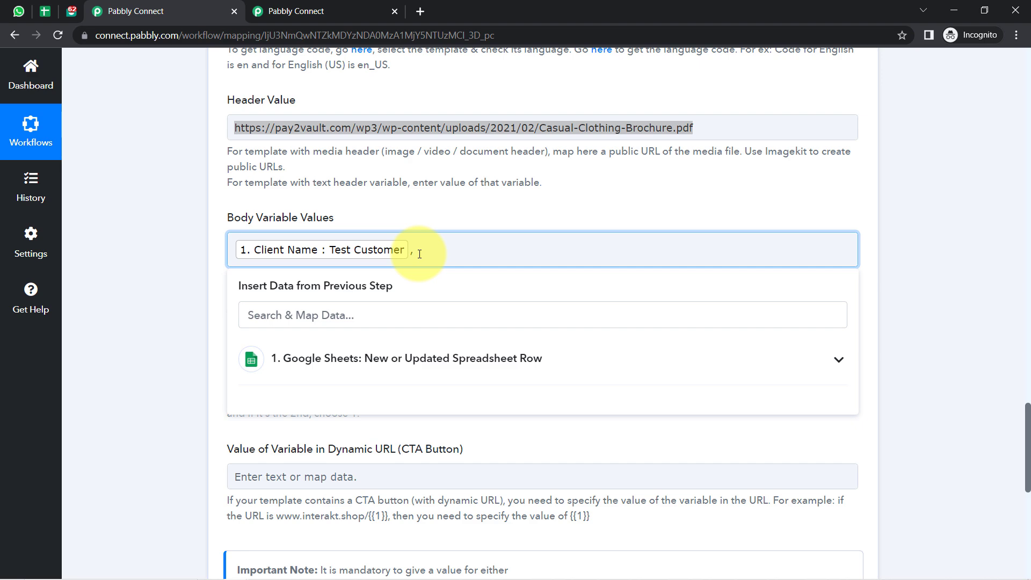
Review the send_product_catalog body in Interakt, highlighting the {{1}} greeting and {{2}} catalog placeholder.
left_click(192, 249)
left_click(64, 9)
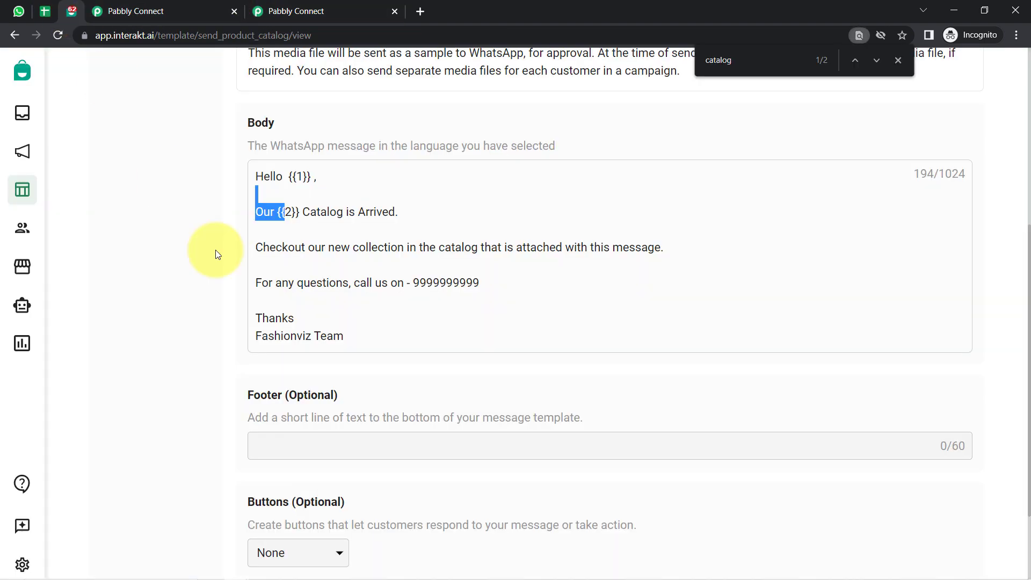
left_click(340, 230)
left_click_drag(266, 214, 297, 213)
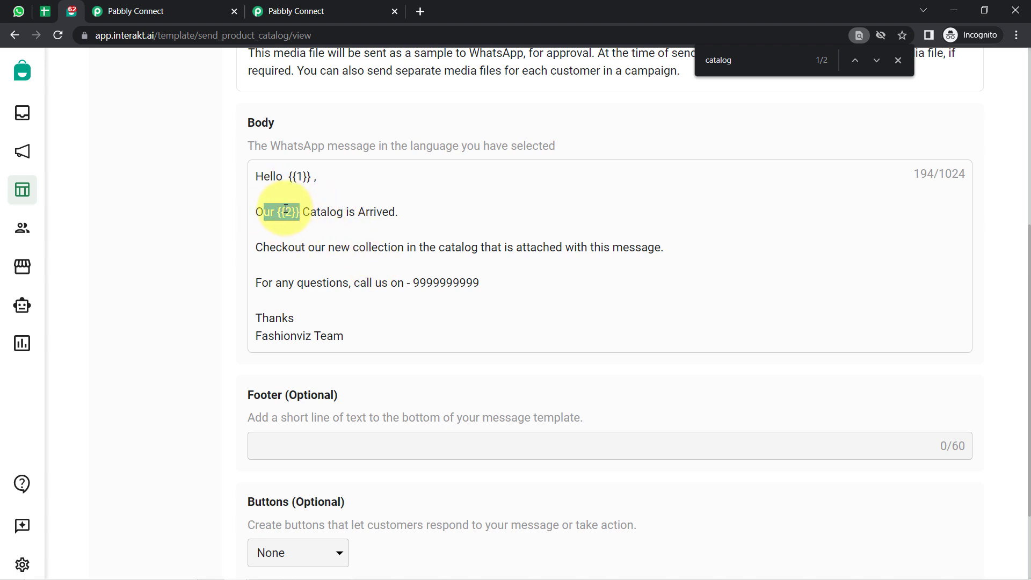
left_click(322, 212)
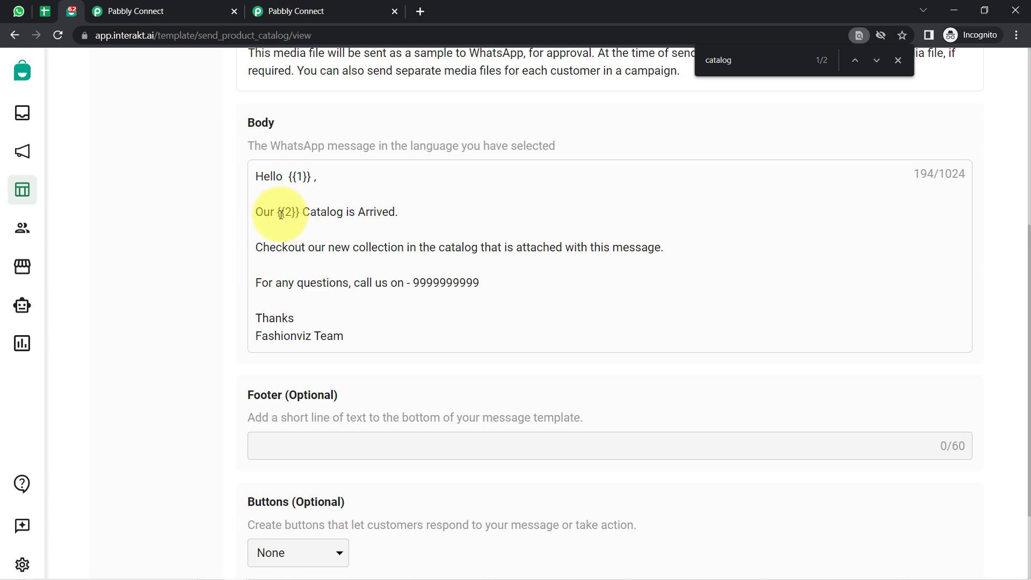
left_click_drag(277, 213, 300, 215)
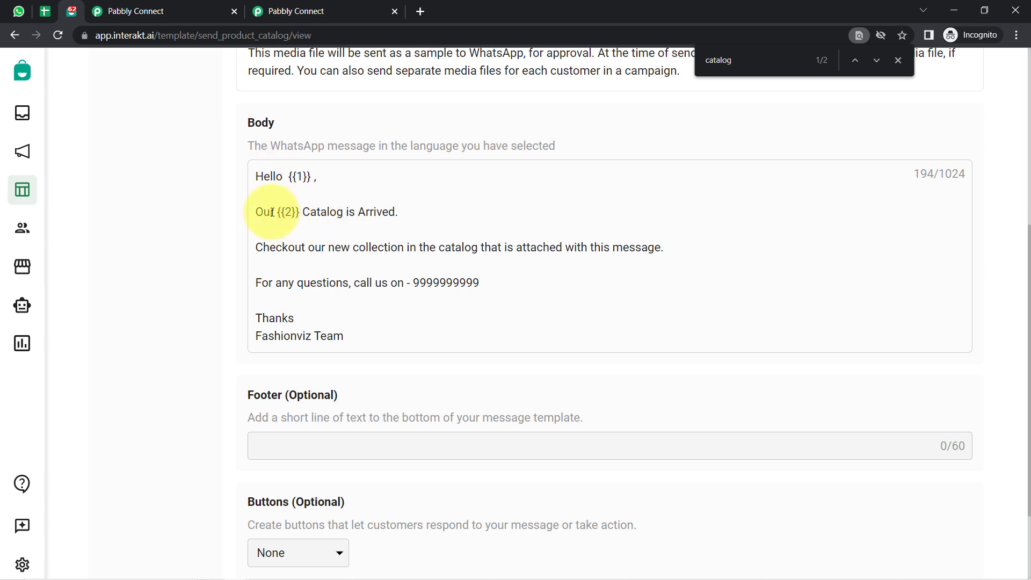
left_click_drag(273, 213, 263, 176)
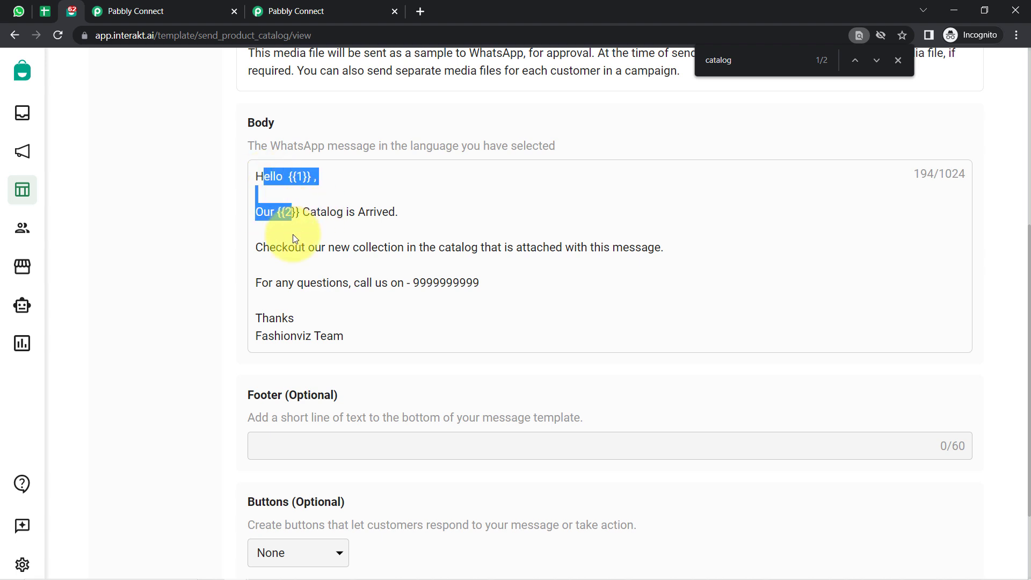
left_click_drag(294, 238, 335, 331)
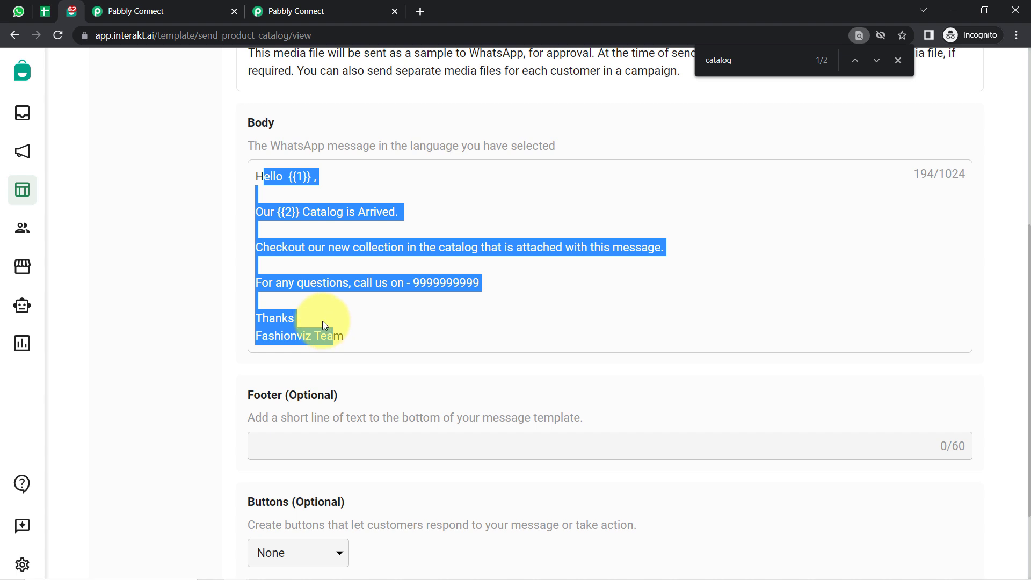
left_click(290, 185)
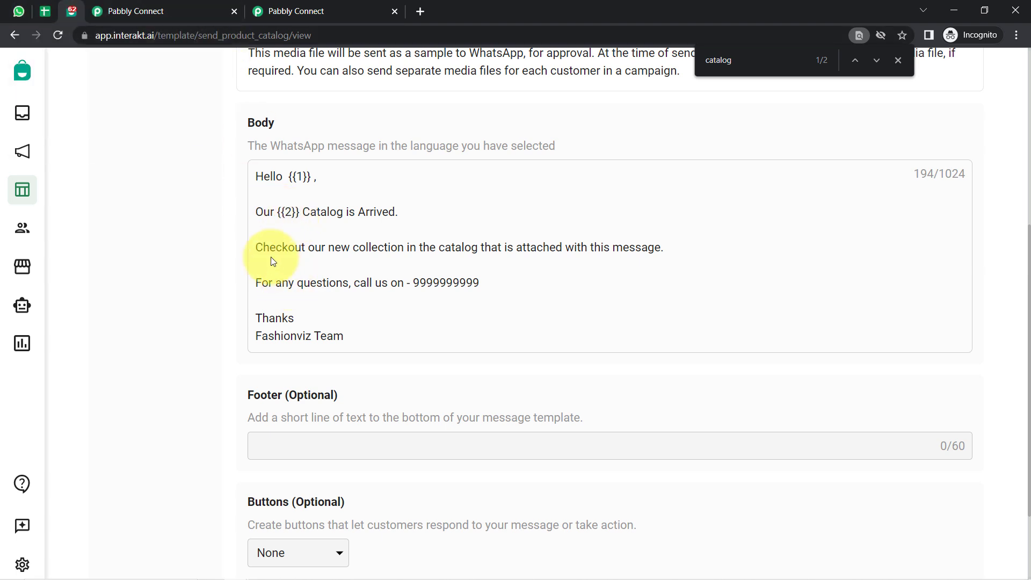
left_click_drag(278, 211, 297, 211)
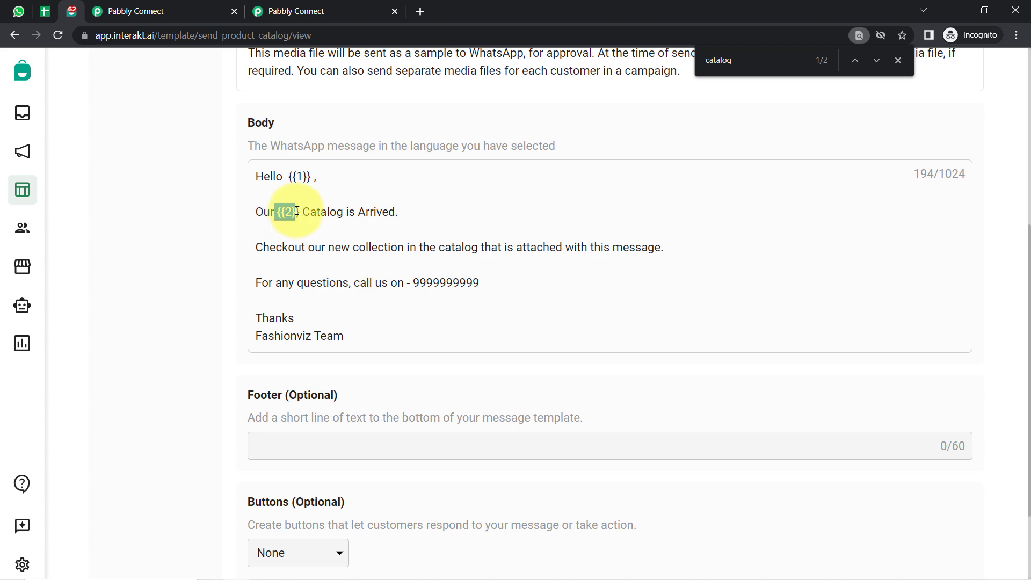
Place the caret after Client Name in Body Variable Values and recheck Interakt's {{2}} line.
left_click(139, 11)
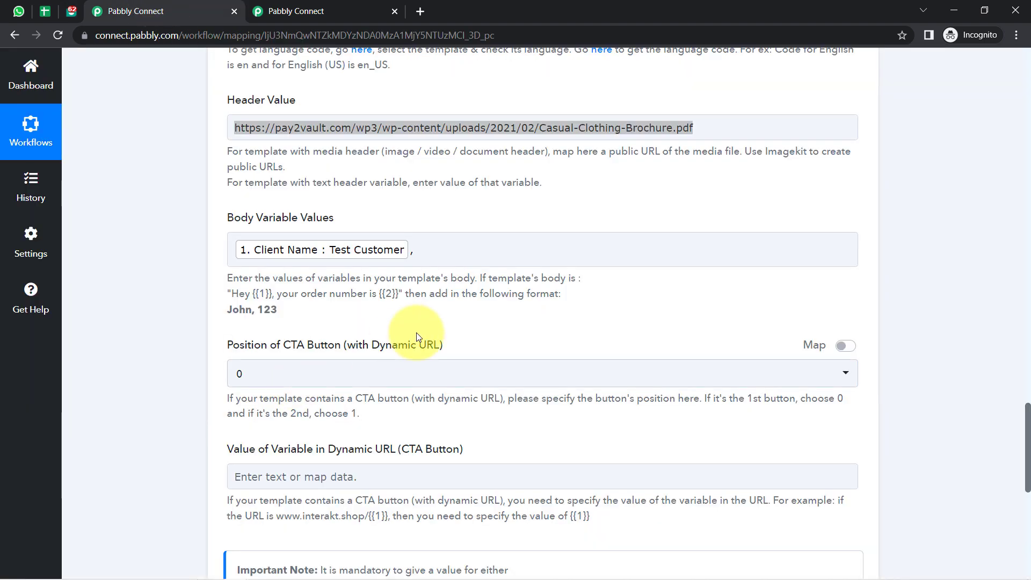
left_click(431, 240)
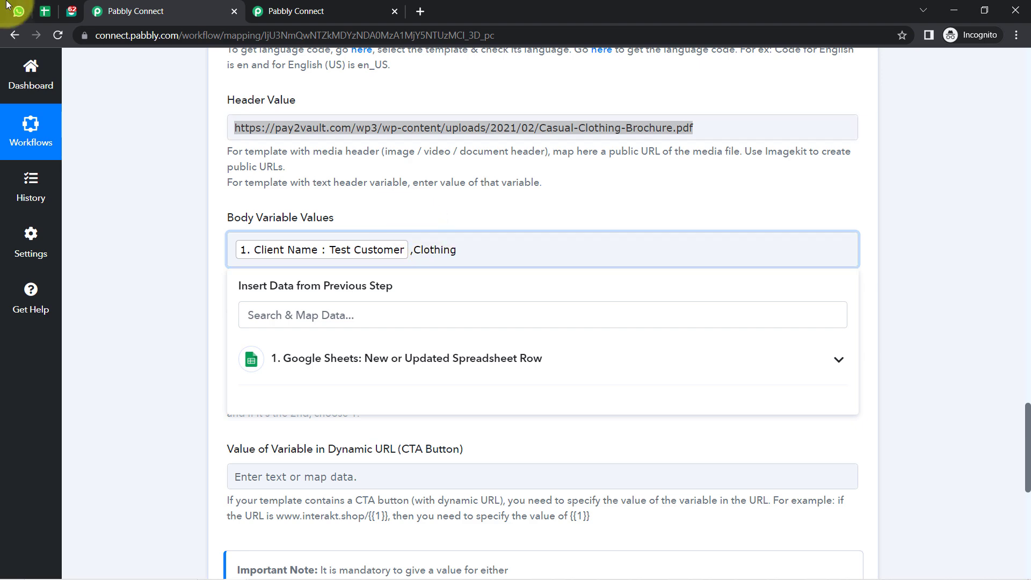
left_click(71, 10)
left_click_drag(263, 213, 381, 212)
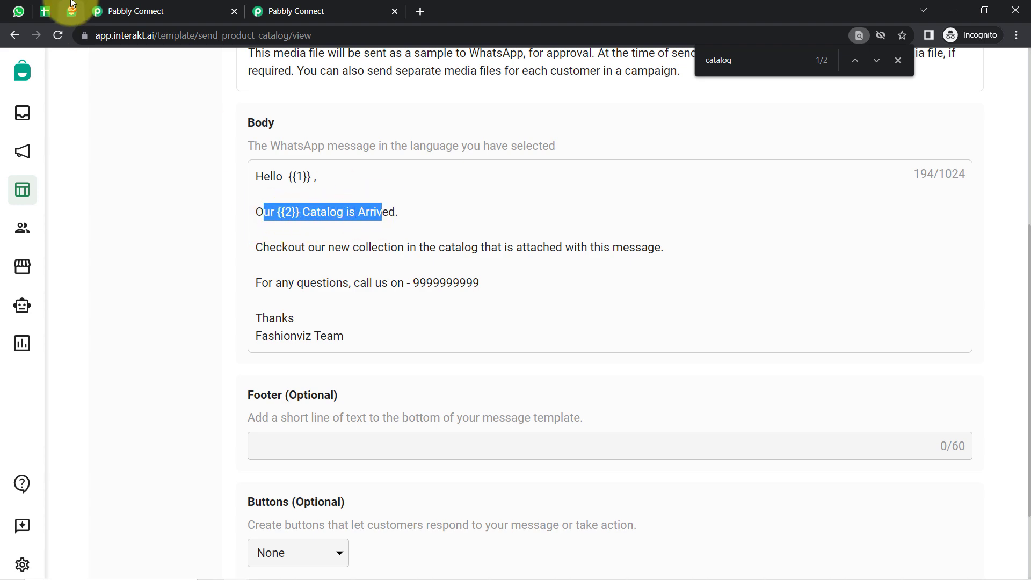
Back in Pabbly Connect, review the mapping form down to the dynamic URL variable.
left_click(116, 13)
left_click(1027, 416)
scroll(1018, 462, "down", 3)
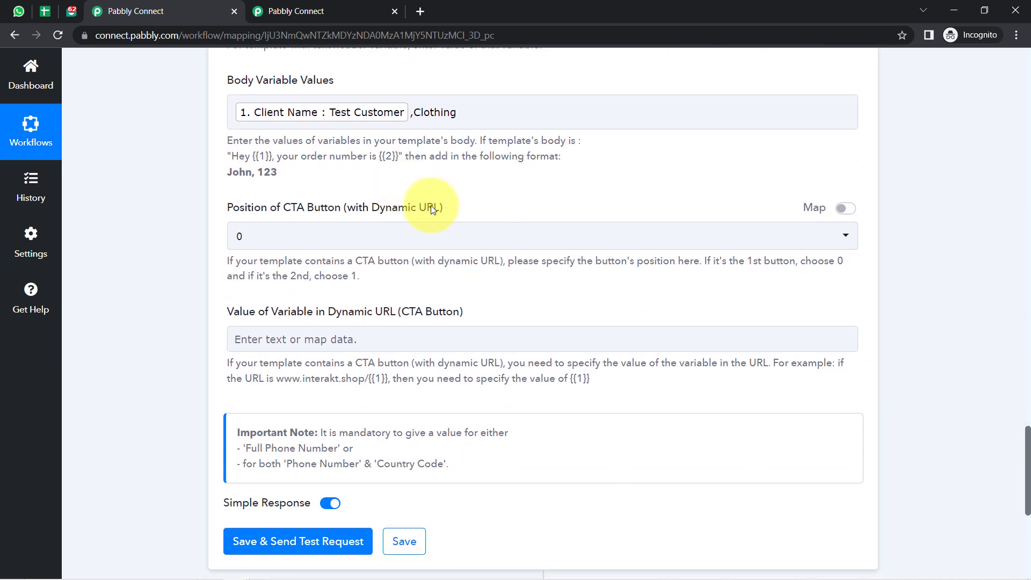
left_click_drag(448, 314, 376, 314)
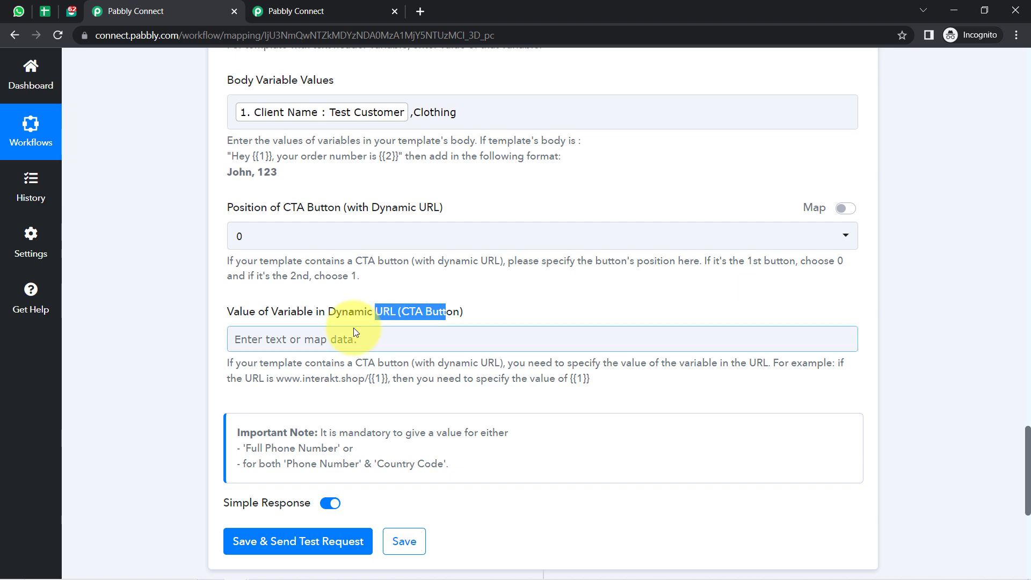
left_click_drag(1023, 473, 1012, 349)
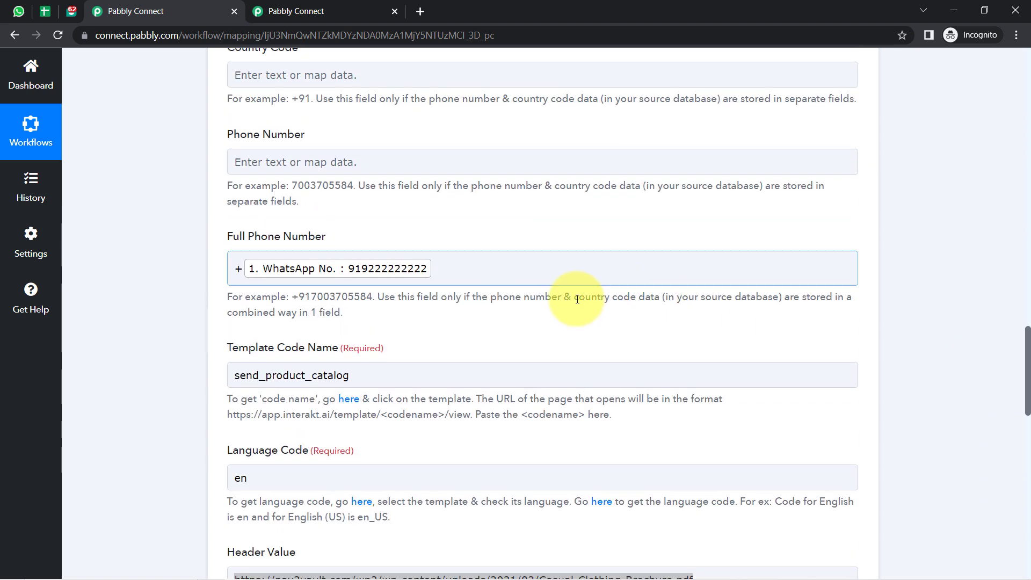
Clear the mapped Full Phone Number and delete the old Pabbly Team - Interakt chat in WhatsApp Web.
left_click(450, 264)
key("BackSpace")
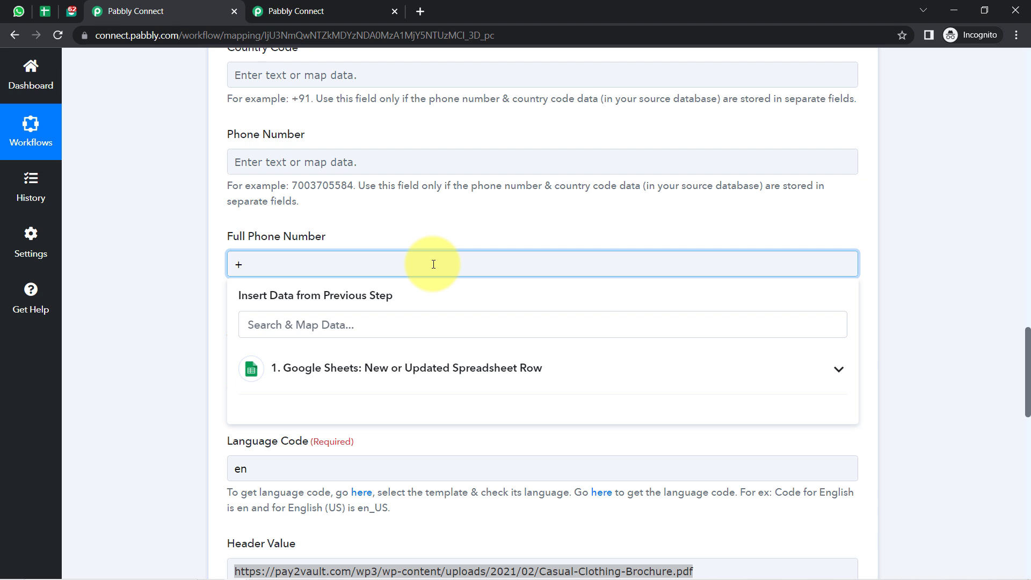
left_click(19, 12)
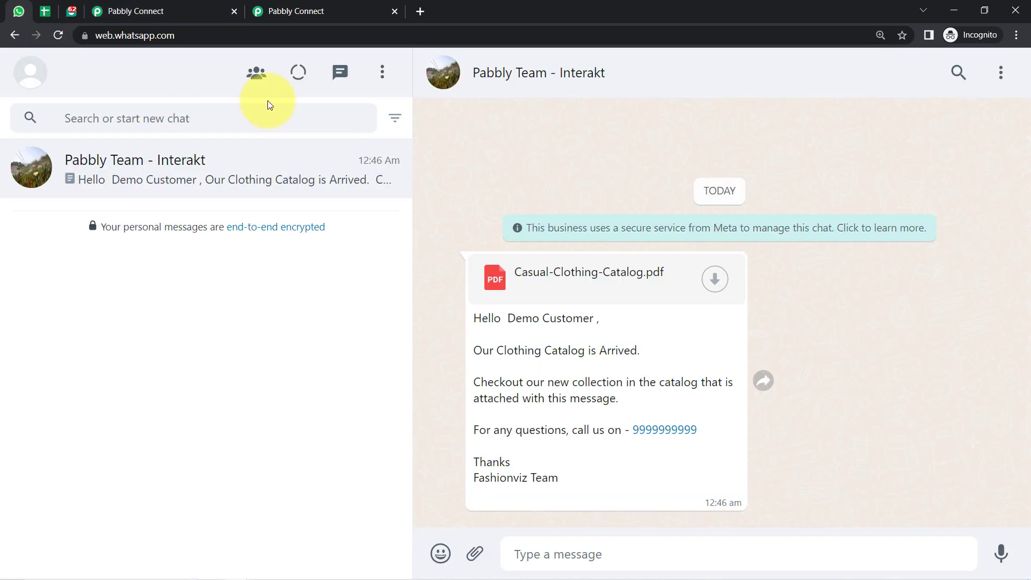
left_click(1000, 73)
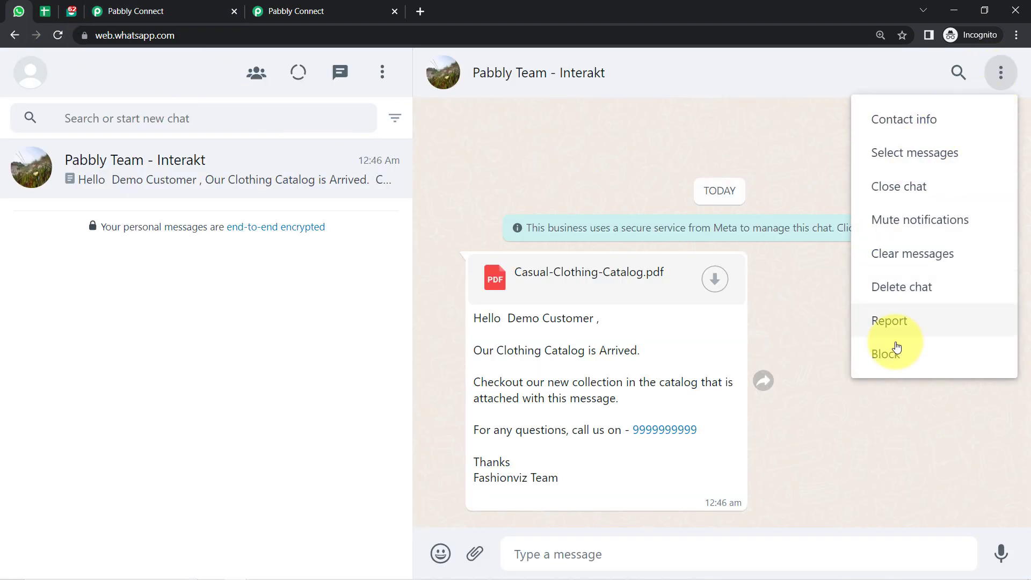
left_click(892, 293)
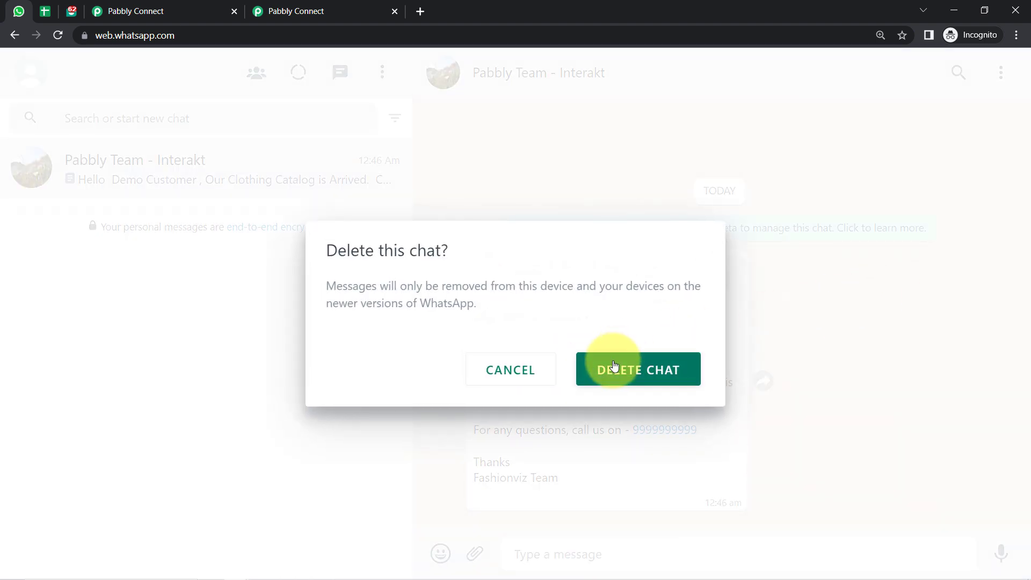
left_click(613, 370)
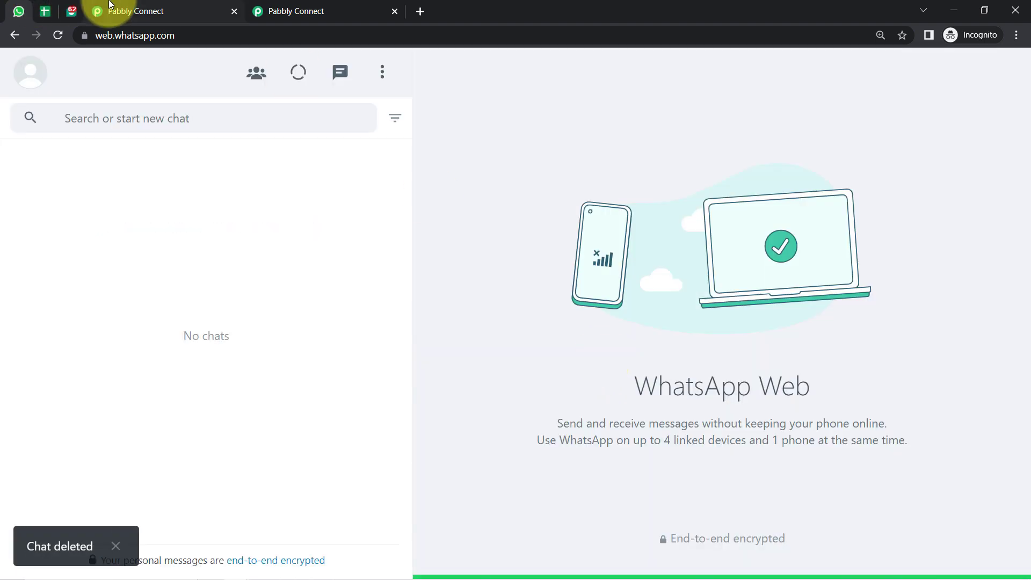
left_click(105, 11)
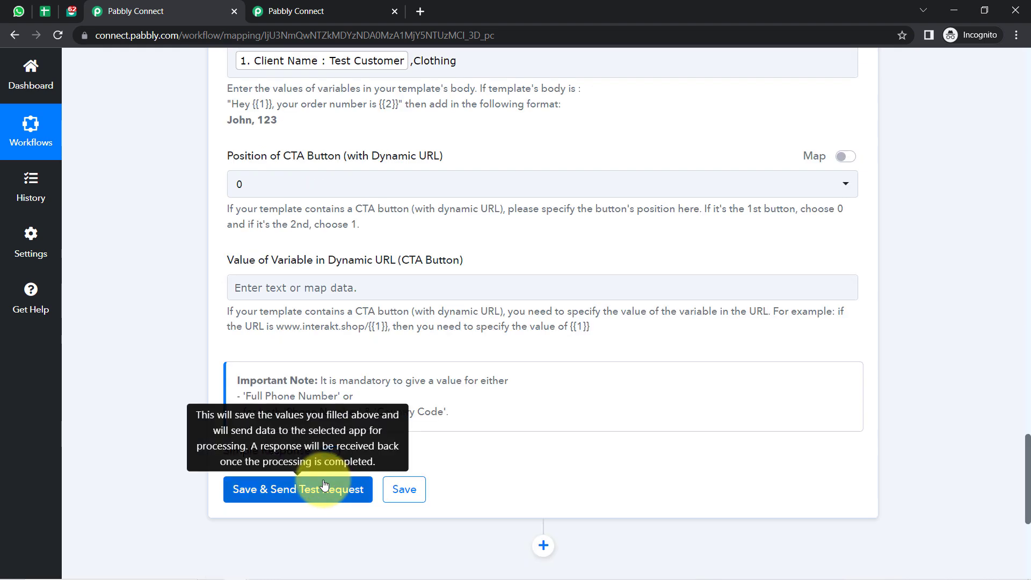
Save the Interakt step with a test request, then check WhatsApp Web for the message.
left_click(325, 485)
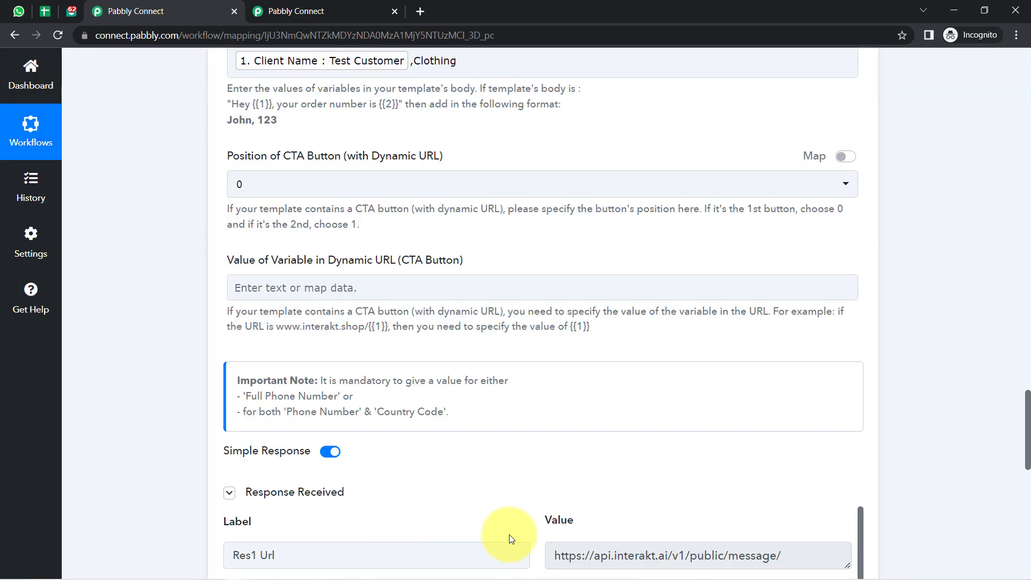
left_click(18, 10)
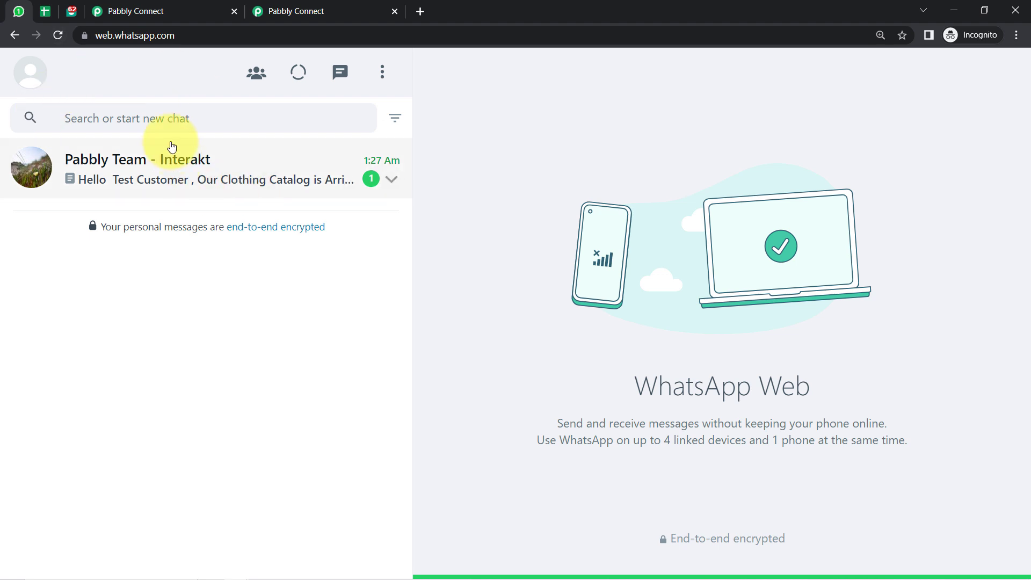
Read the Clothing catalog message to Test Customer and download Casual-Clothing-Brochure.pdf.
left_click(142, 199)
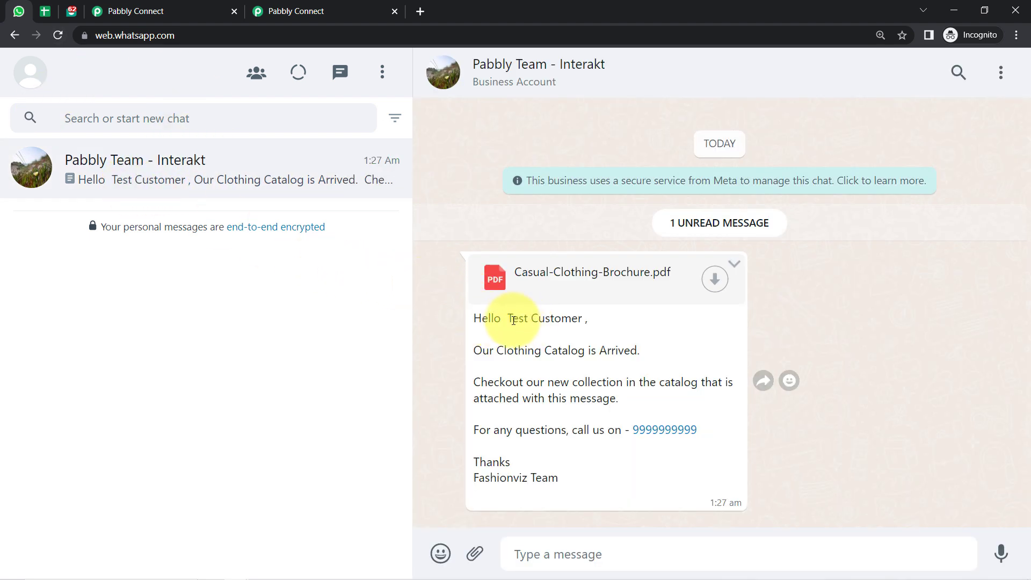
left_click_drag(509, 319, 567, 315)
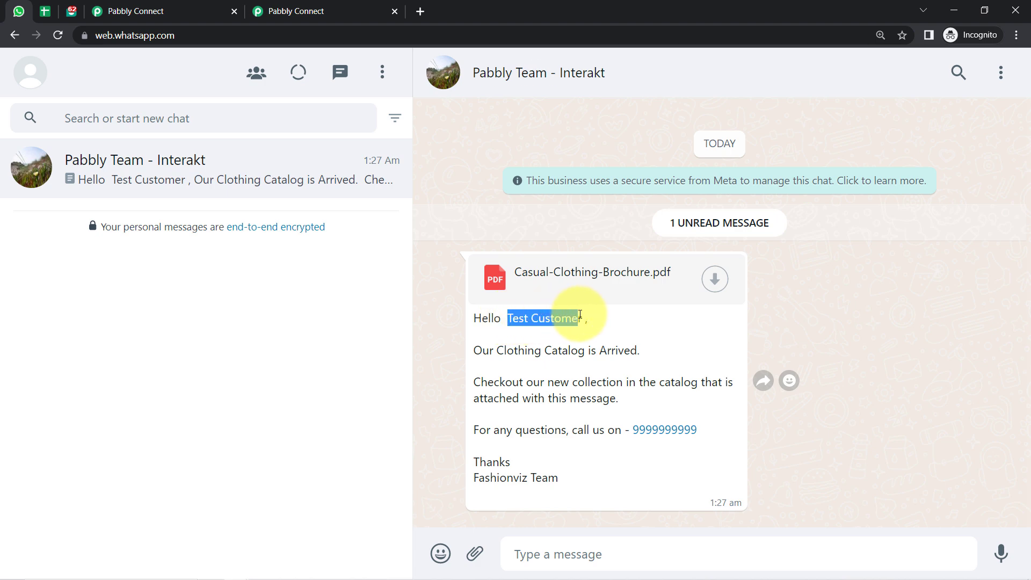
left_click(579, 315)
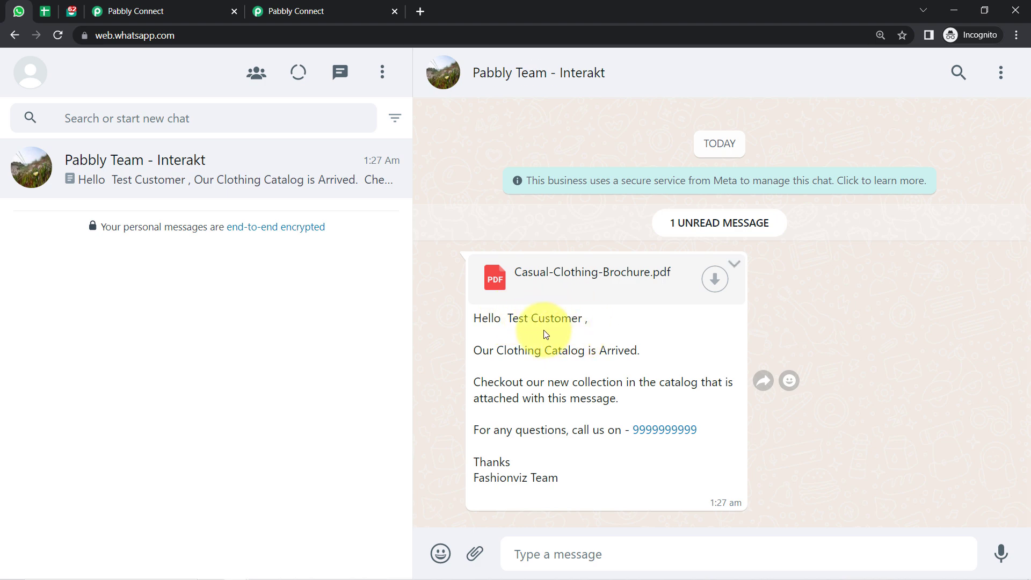
left_click_drag(482, 318, 575, 315)
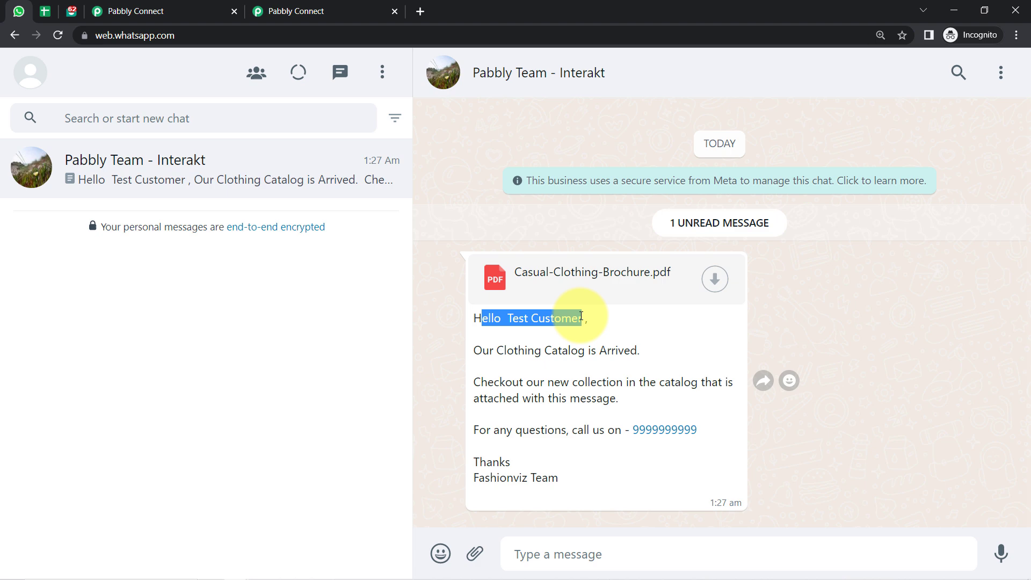
double_click(505, 350)
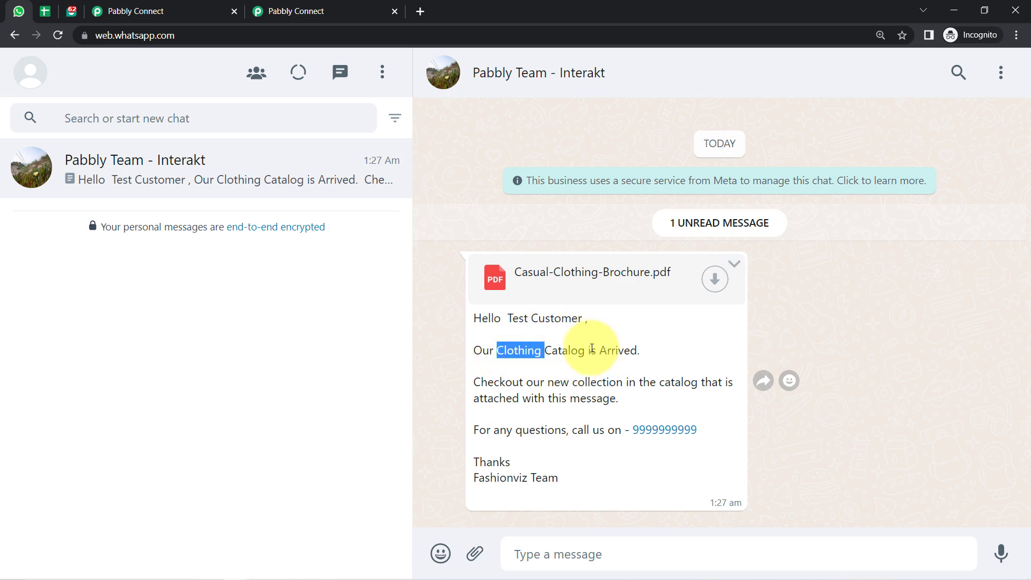
left_click_drag(505, 382, 587, 411)
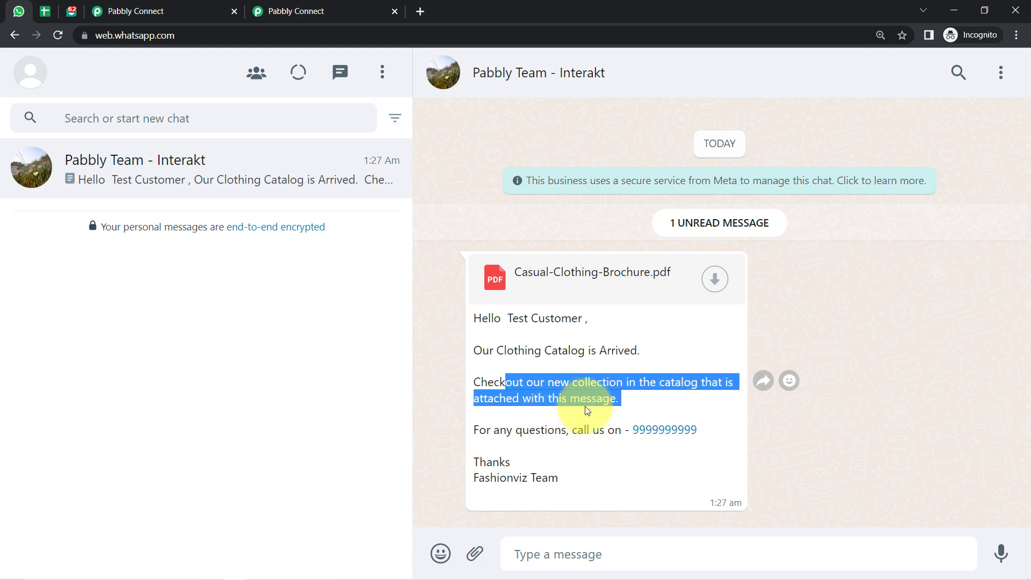
left_click(719, 285)
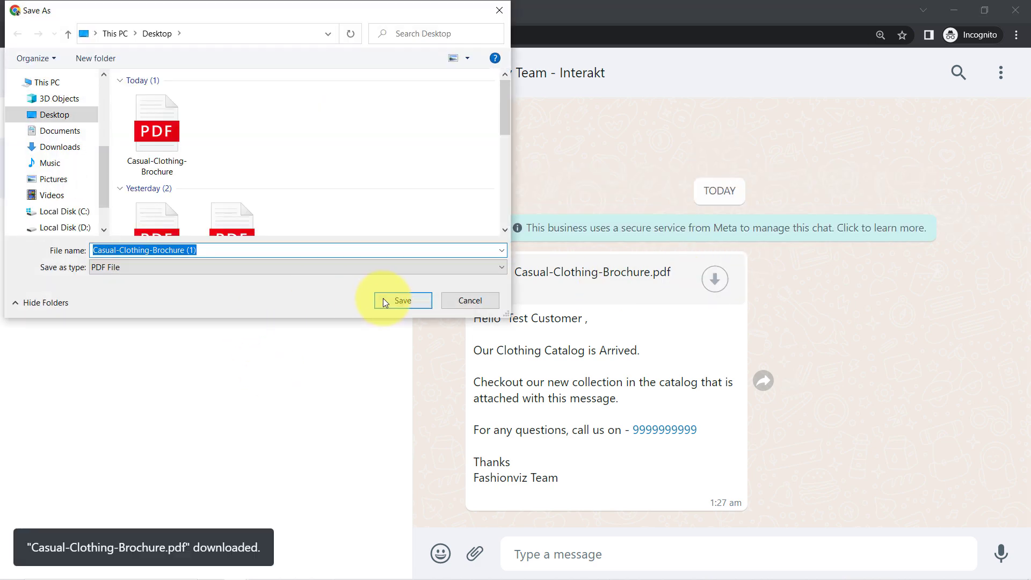
Save the brochure PDF to the Desktop, open it, then close its tab.
left_click(385, 301)
left_click(59, 560)
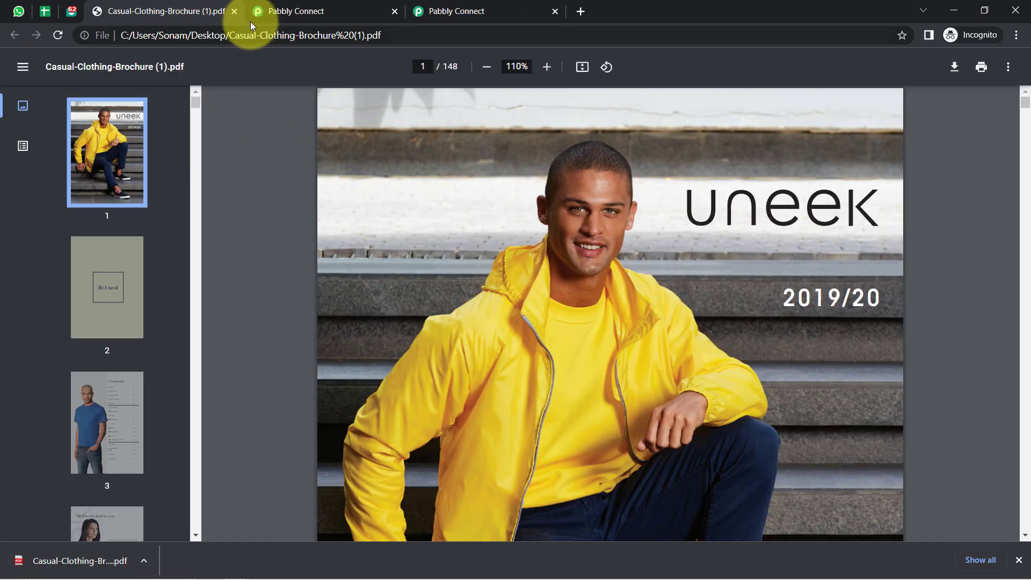
left_click(232, 16)
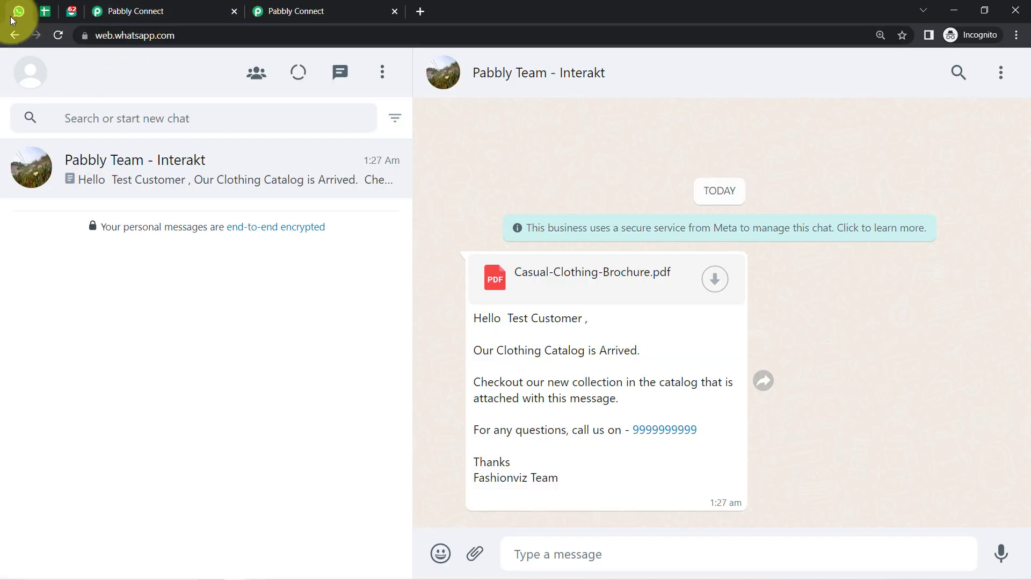
Enter 'Dummy User' in cell A3, removing a stray trailing backslash.
left_click(43, 11)
left_click_drag(166, 263, 546, 265)
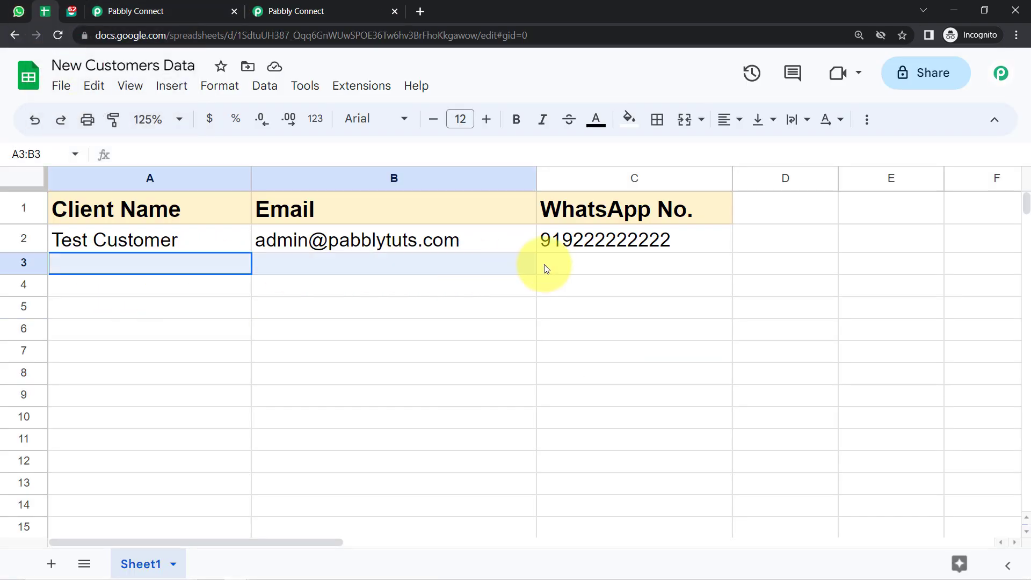
left_click(370, 355)
left_click(89, 266)
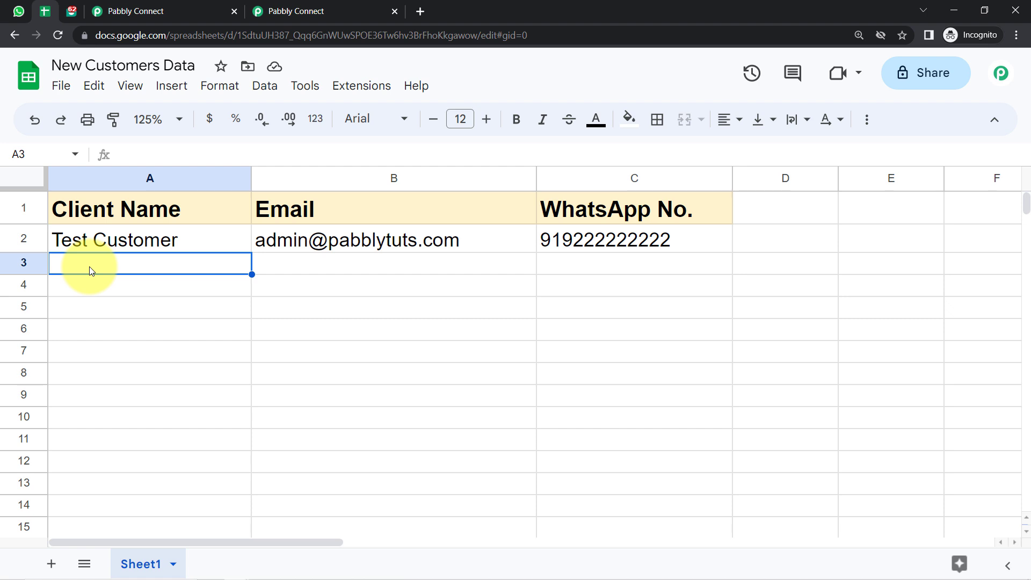
type("Dummy ")
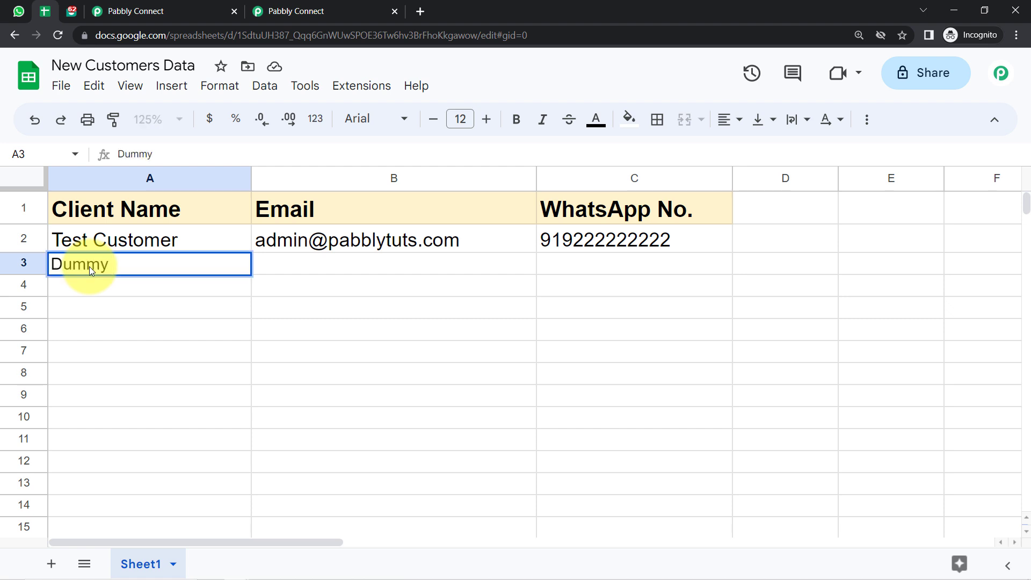
type("User\\")
key("Return")
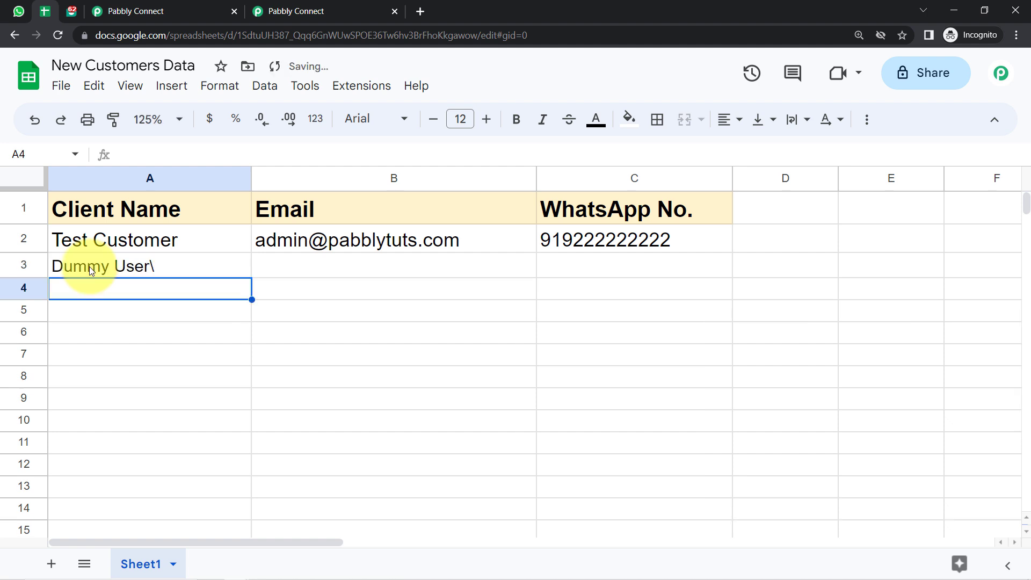
key("Right")
key("Up")
key("Left")
key("Return")
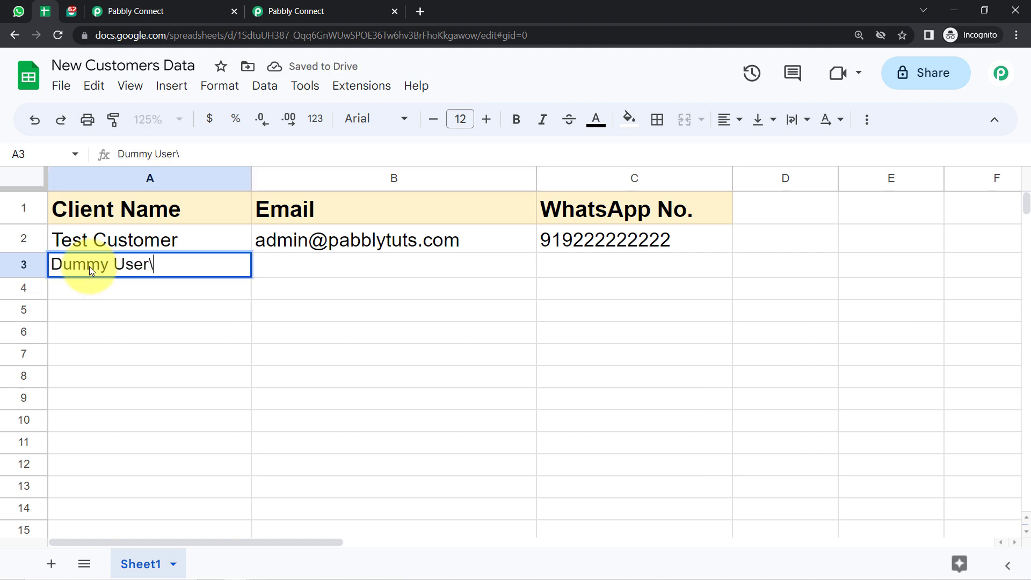
key("BackSpace")
key("Return")
Enter the client's demo e-mail address in cell B3.
key("Right")
key("Up")
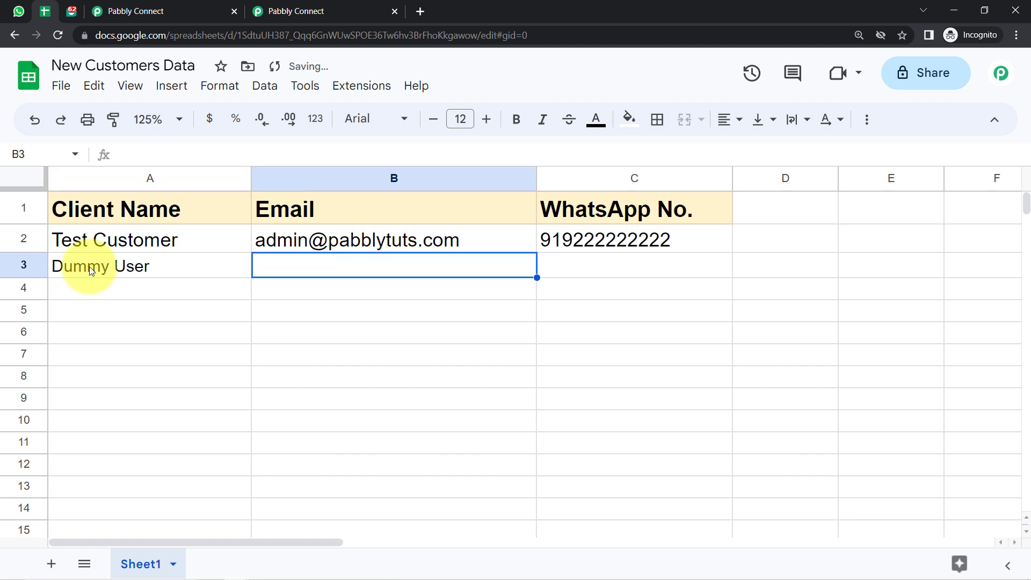
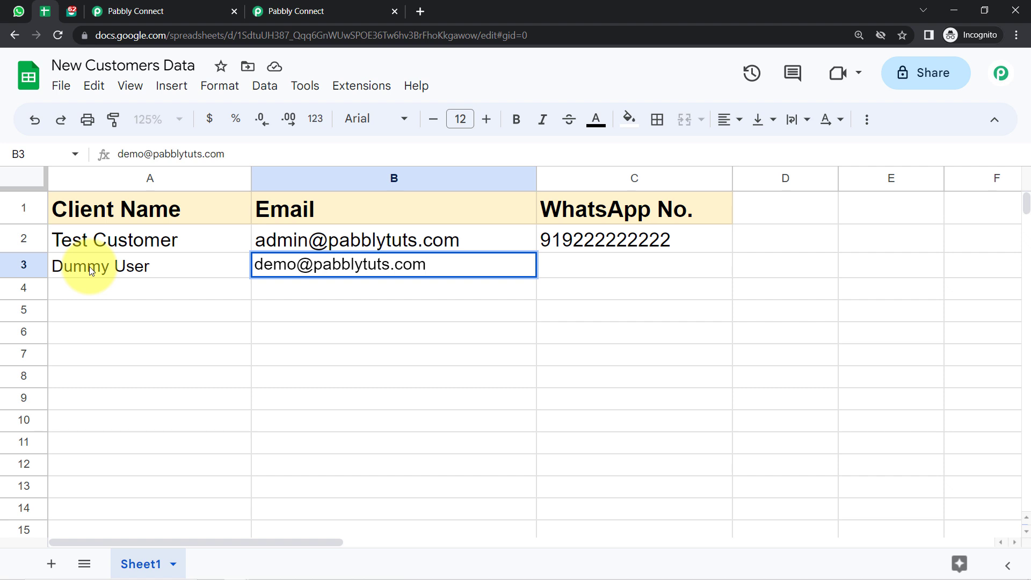
key("Tab")
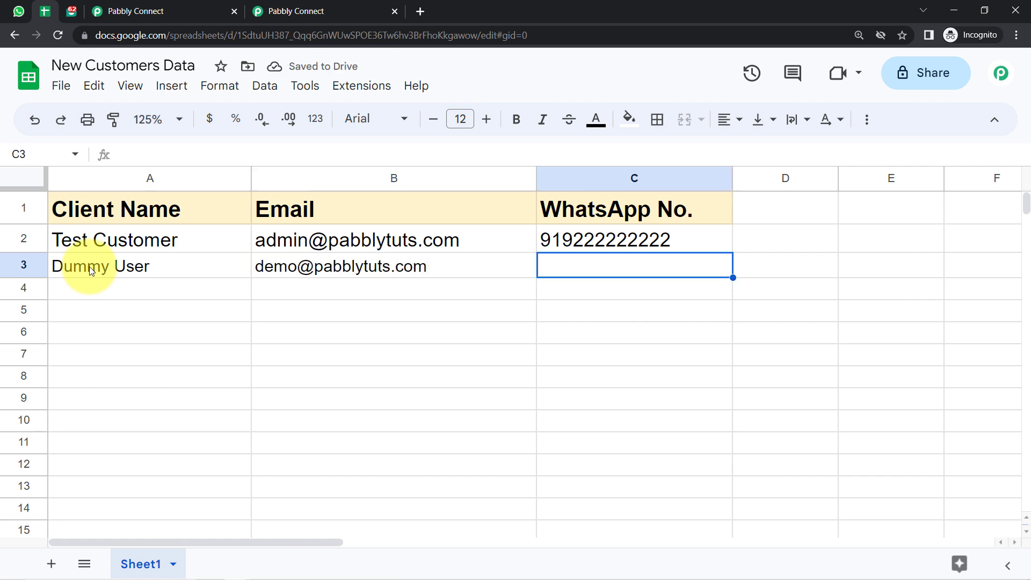
Delete the old Pabbly Team - Interakt chat in WhatsApp Web, then return to Sheets.
left_click(19, 10)
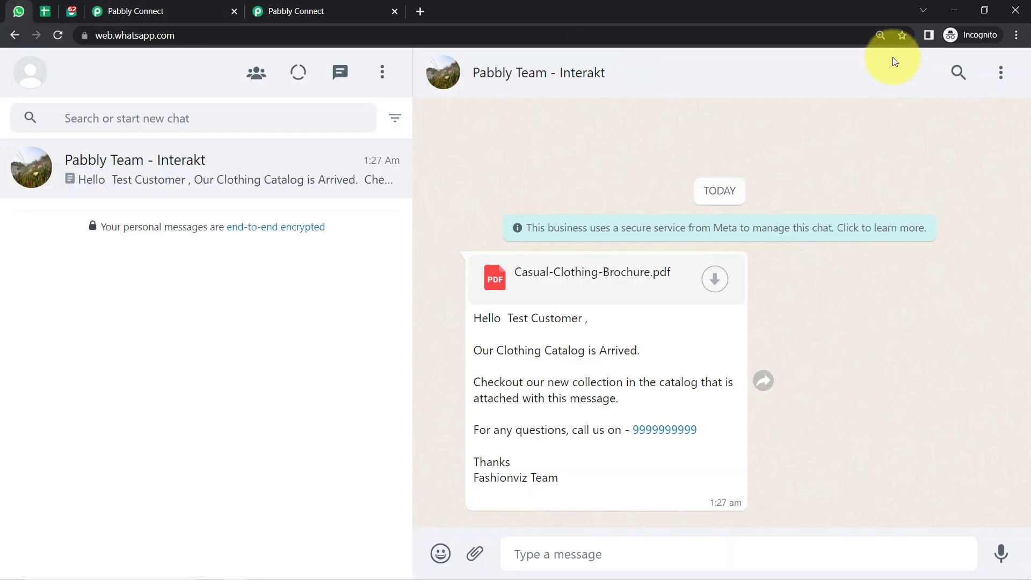
left_click(1000, 72)
left_click(875, 288)
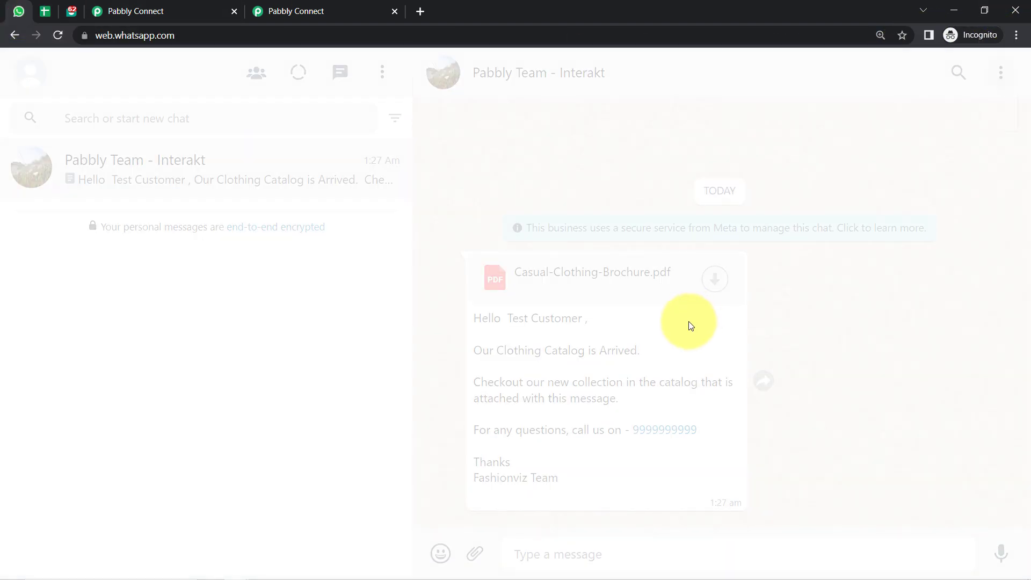
left_click(690, 357)
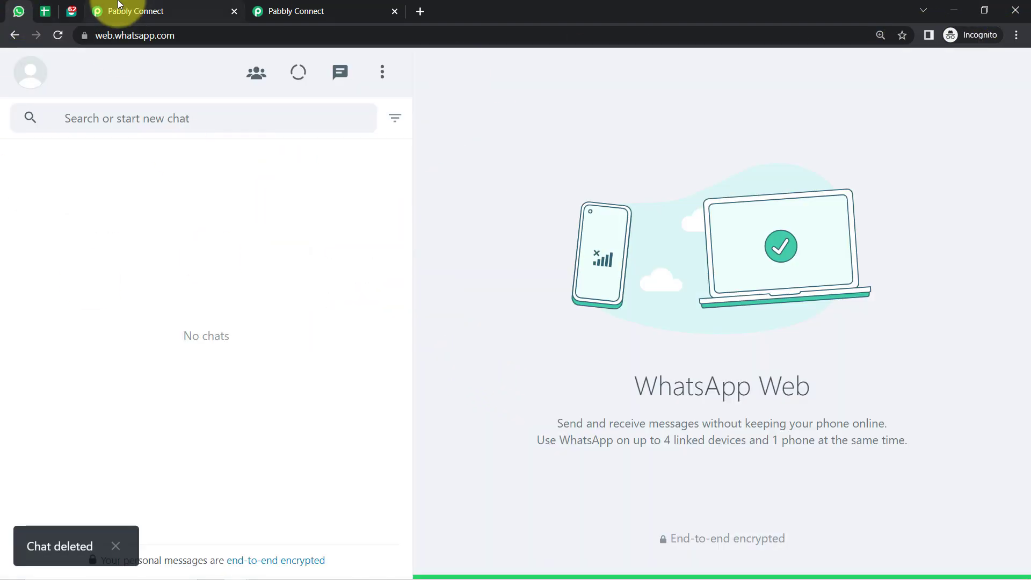
left_click(38, 11)
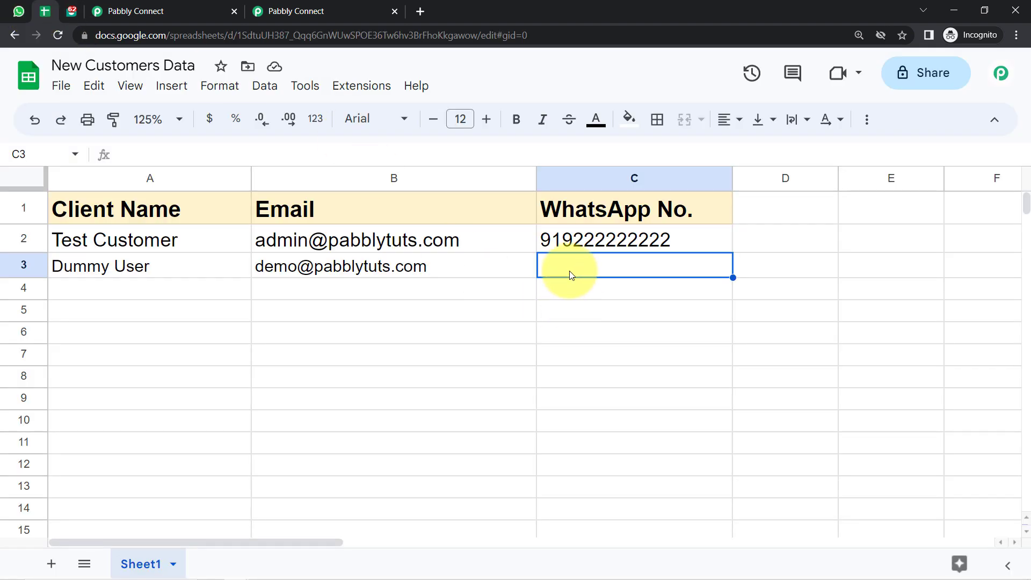
Enter the client's WhatsApp number in C3, then switch to WhatsApp Web.
key("Return")
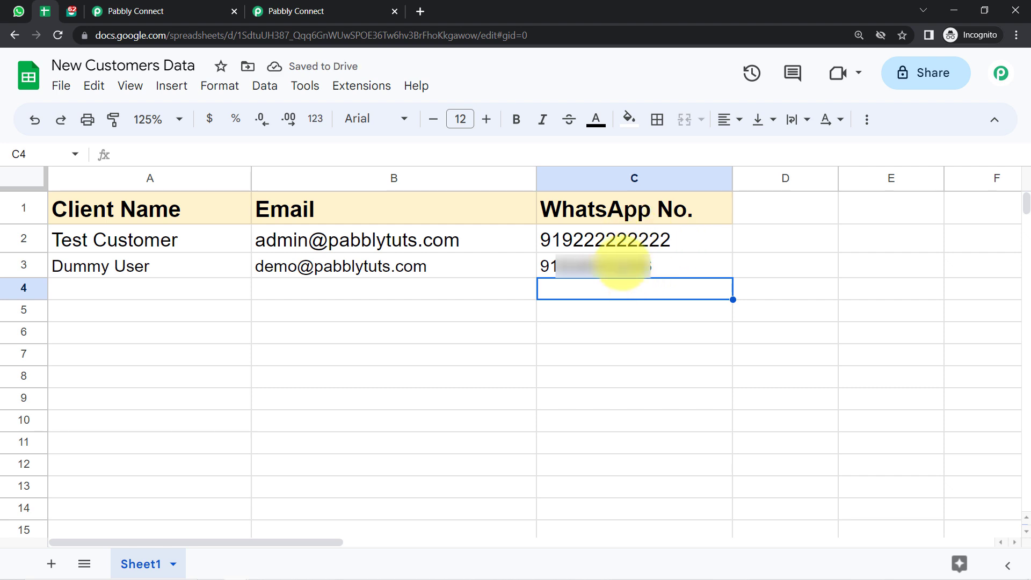
left_click(17, 10)
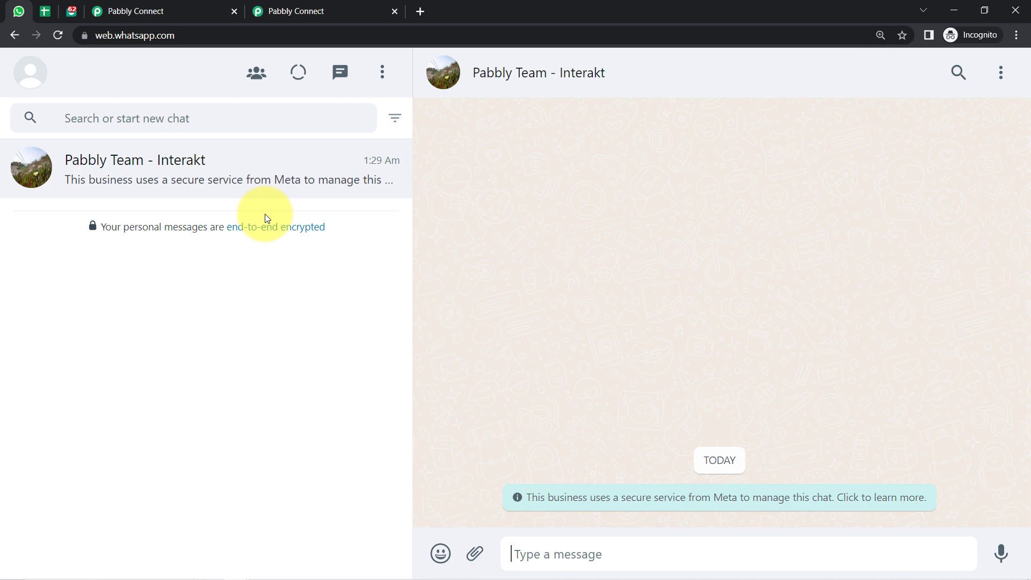
Reload WhatsApp Web and confirm the new catalog message is addressed to Dummy User.
left_click(58, 35)
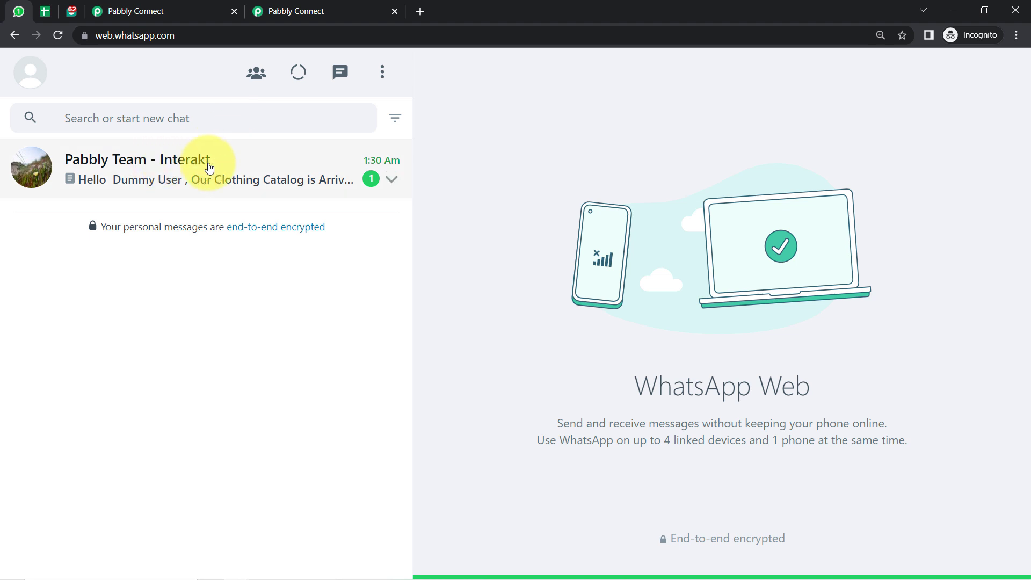
left_click(207, 178)
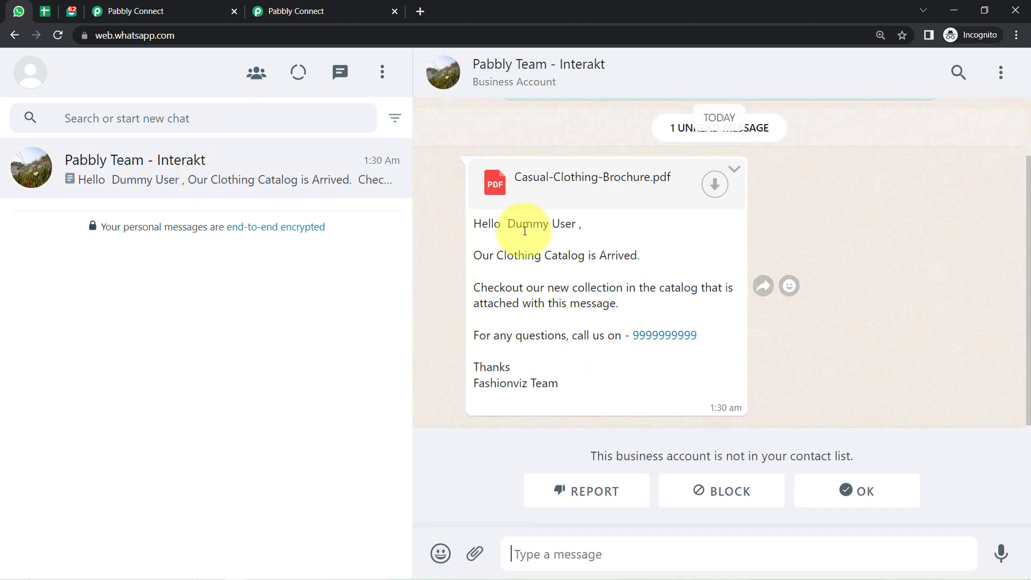
left_click_drag(508, 224, 575, 222)
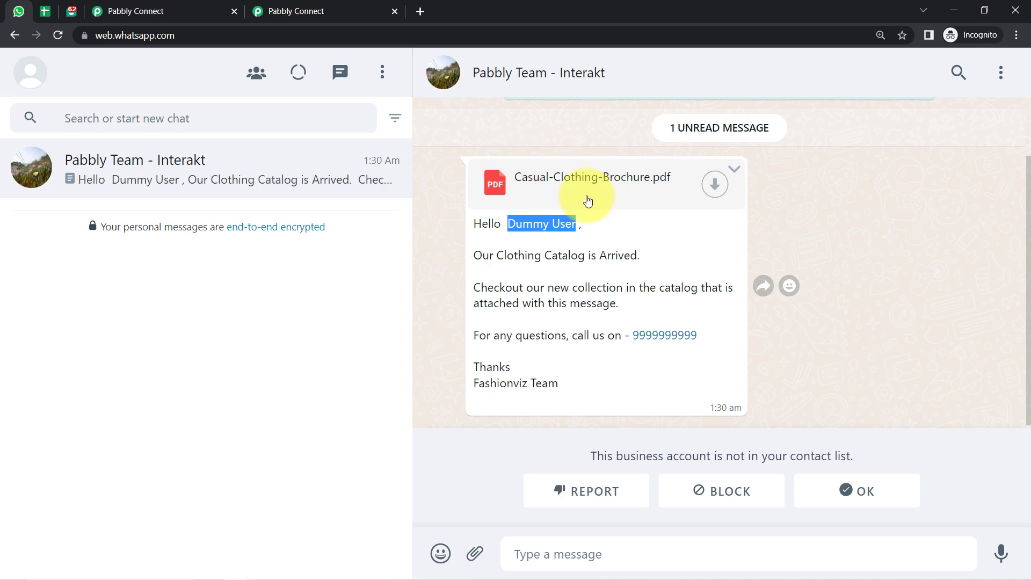
Glance over the empty rows below the spreadsheet data, then return to the WhatsApp chat.
left_click(45, 11)
mouse_move(195, 294)
left_mouse_down()
mouse_move(573, 304)
mouse_move(601, 324)
mouse_move(614, 458)
left_mouse_up()
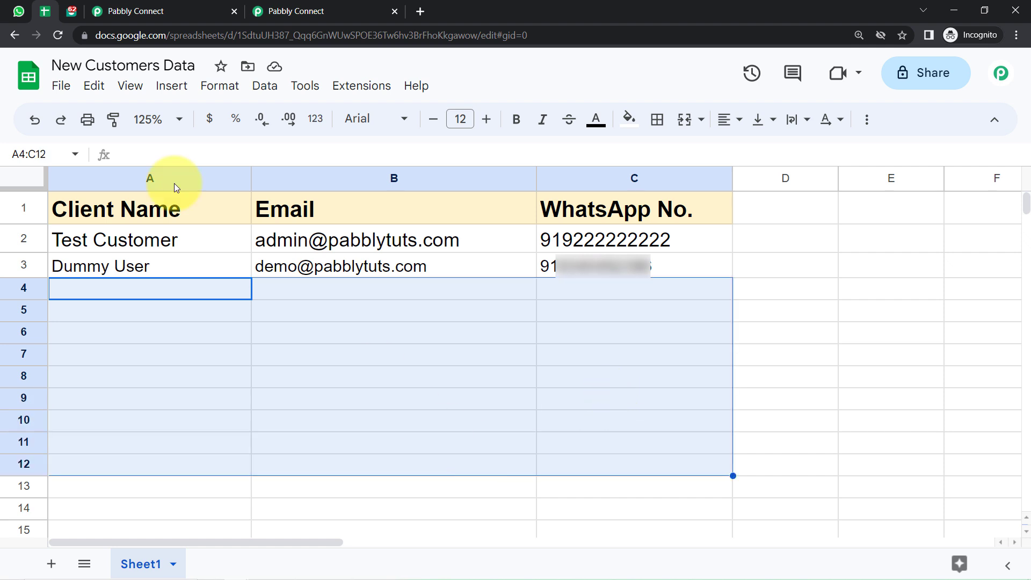
left_click(19, 10)
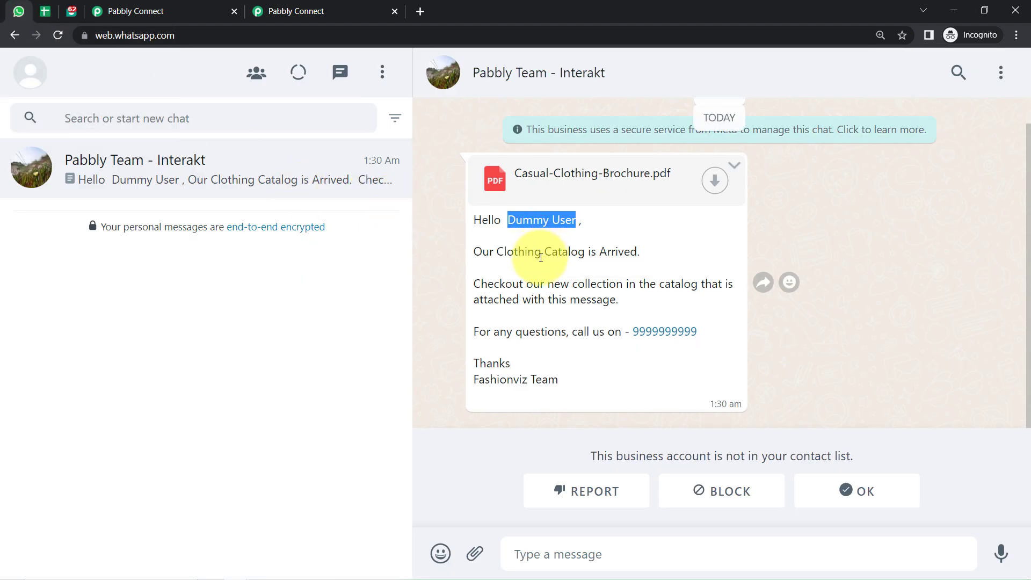
Collapse the Google Sheets trigger and Interakt action step cards in Pabbly Connect.
left_click(116, 10)
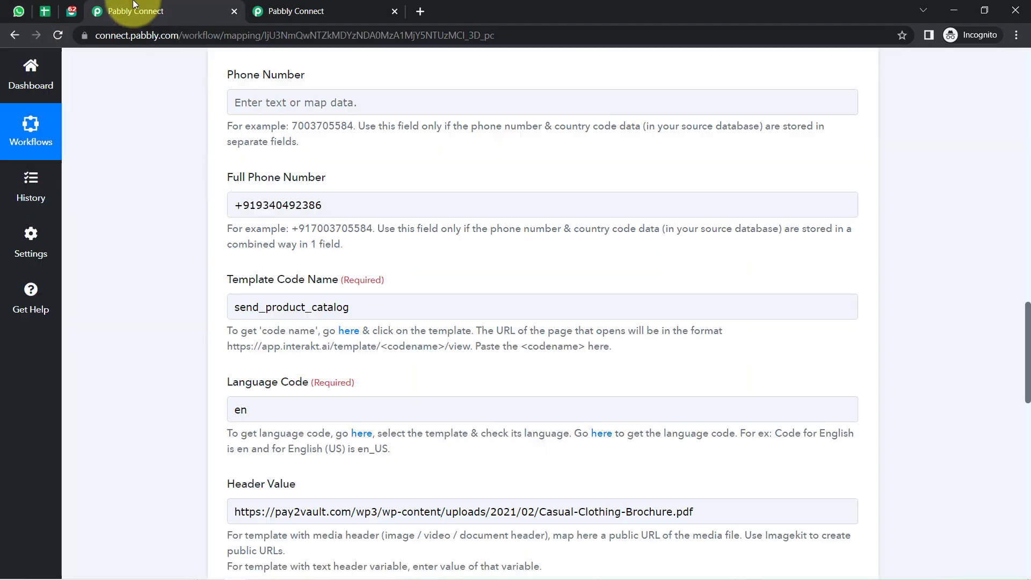
left_click_drag(1028, 321, 994, 60)
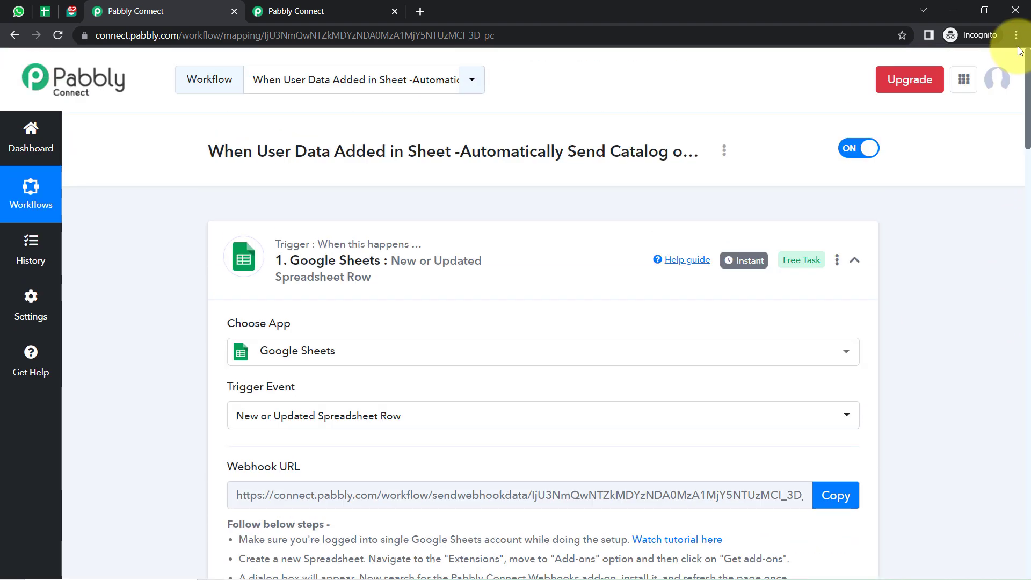
left_click(305, 260)
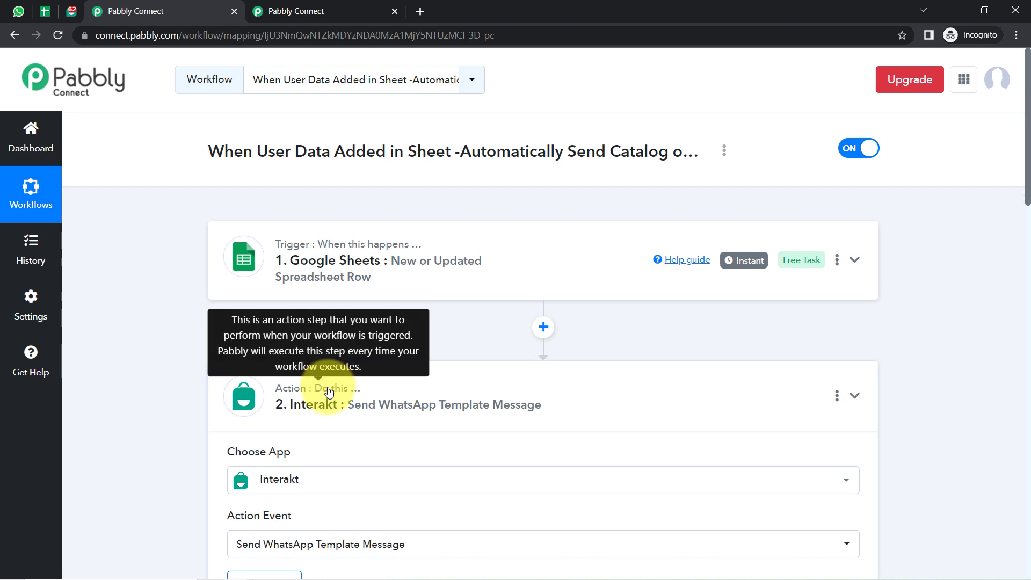
left_click(329, 391)
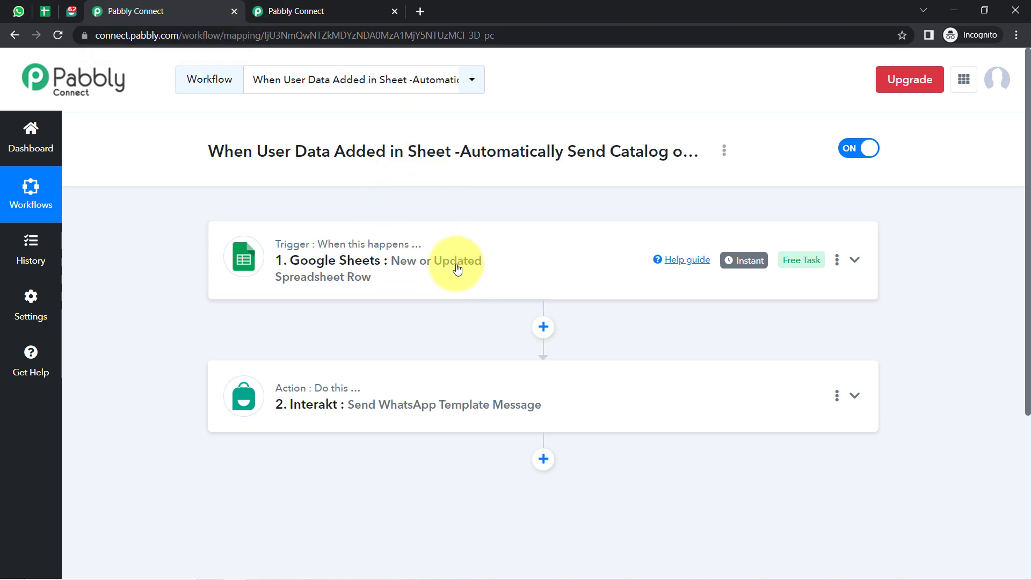
Copy the workflow's share link from its Share dialog and close the dialog.
left_click(725, 151)
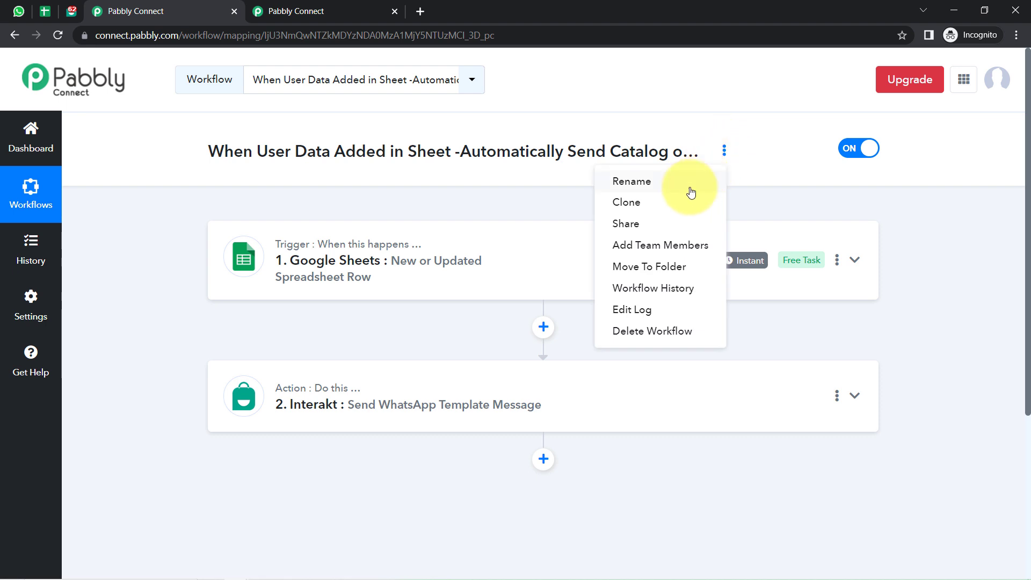
left_click(606, 222)
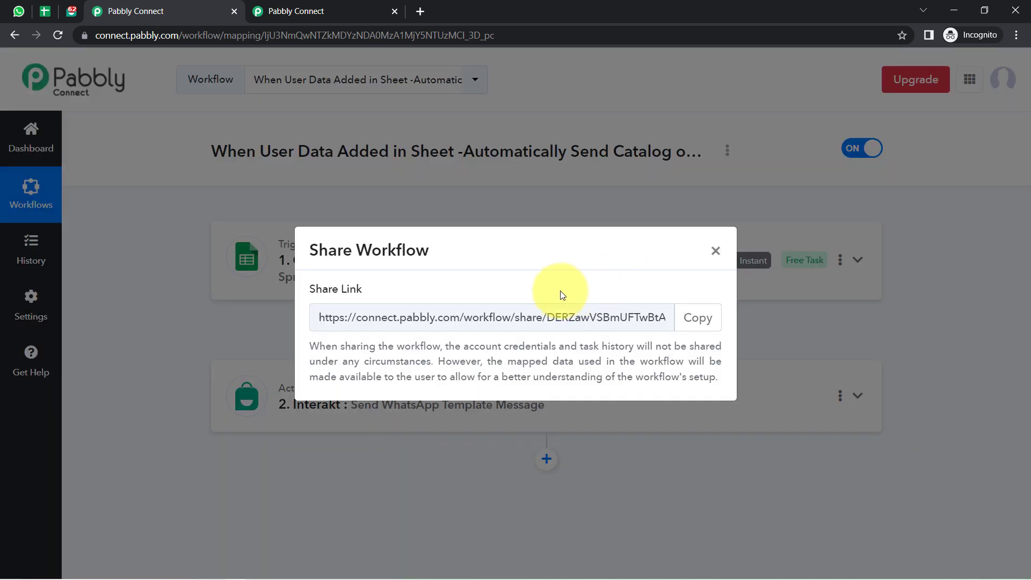
left_click(710, 323)
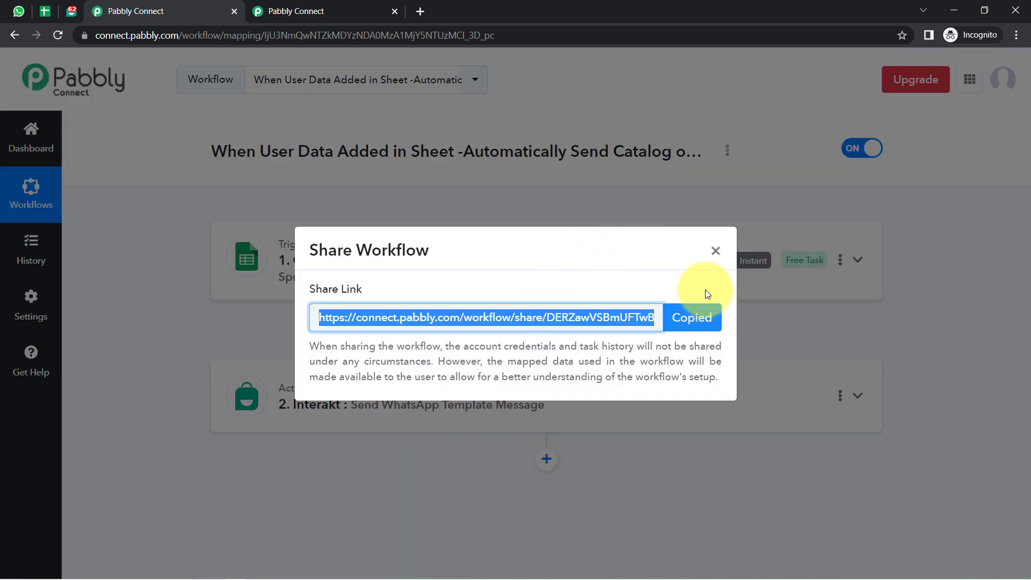
left_click(715, 252)
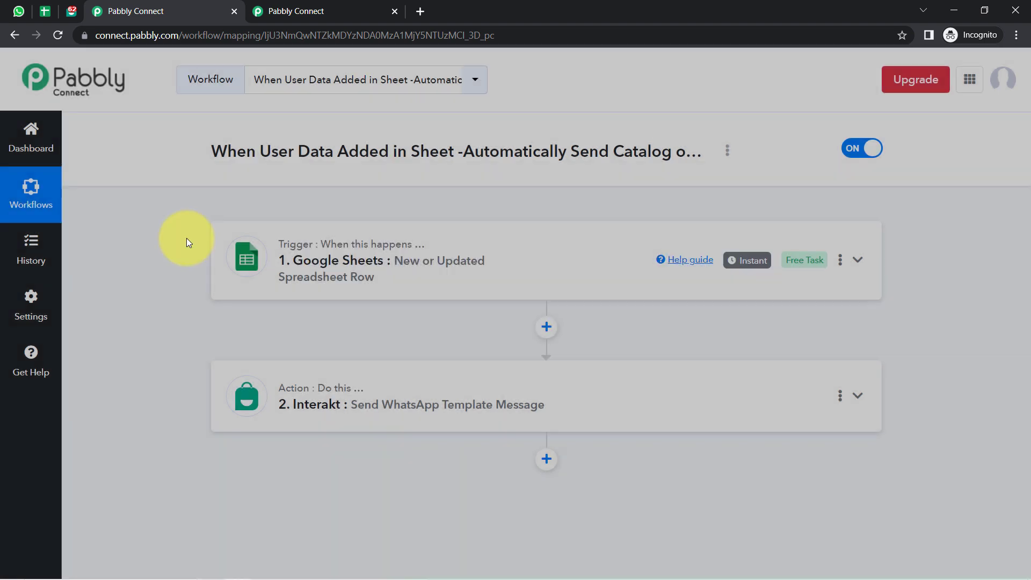